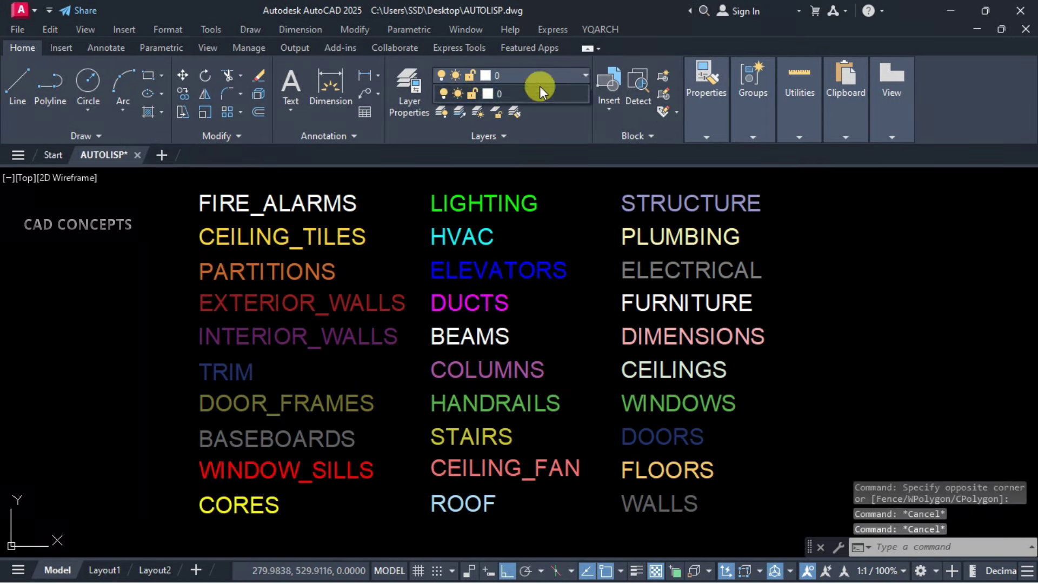
# Step: Run CLAYERR on all three columns of layer-name texts to generate layers from them
pyautogui.click(533, 149)
pyautogui.press('Escape')
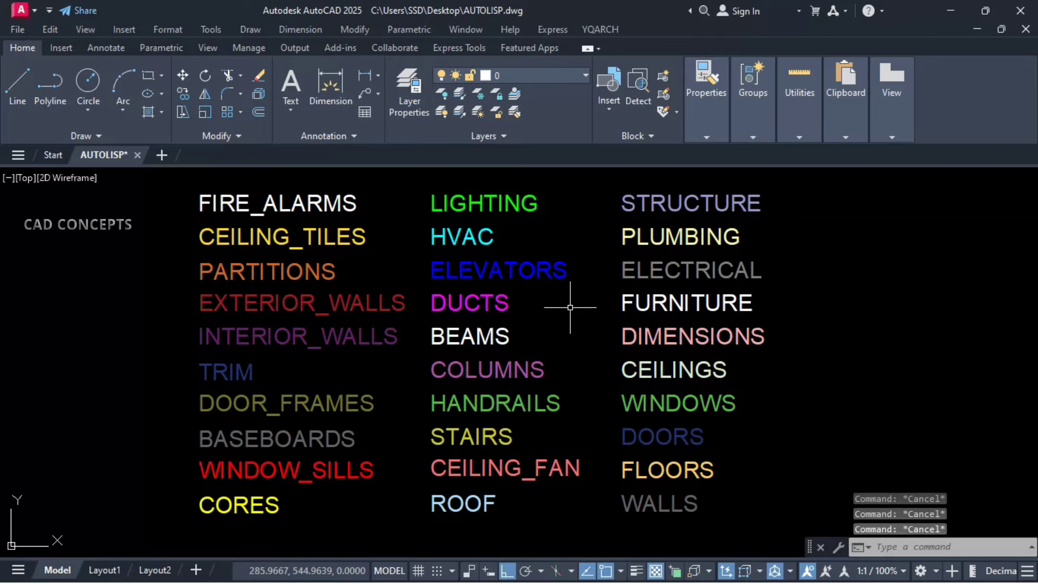
pyautogui.write('CL')
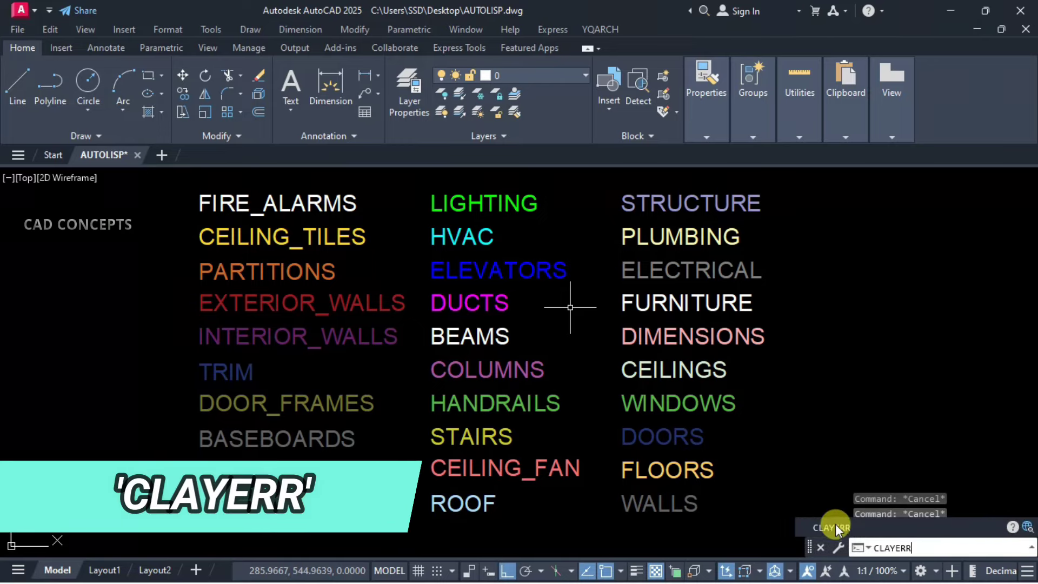
pyautogui.write('AYERR')
pyautogui.click(836, 524)
pyautogui.click(722, 185)
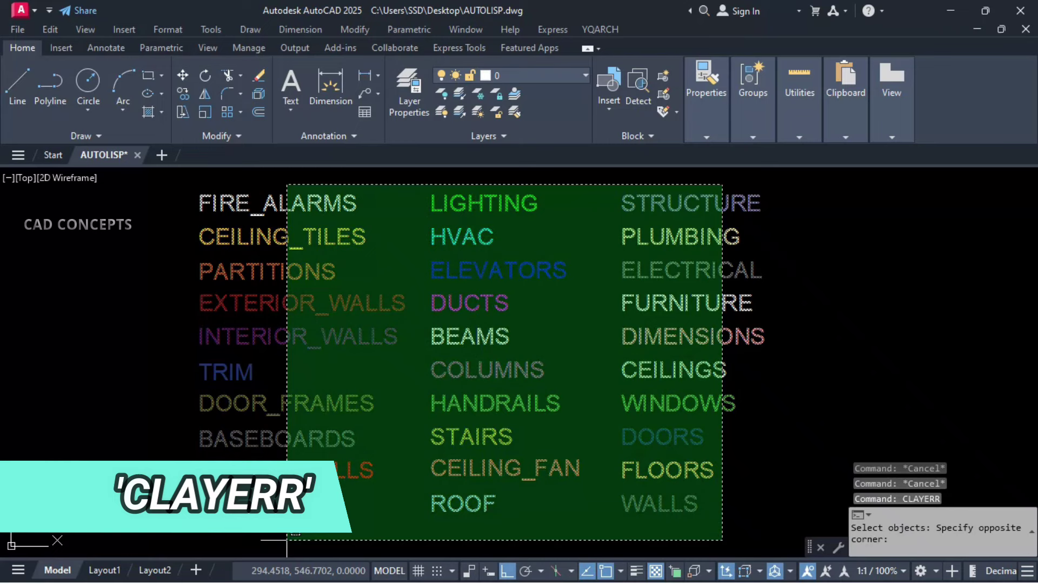
pyautogui.click(196, 528)
pyautogui.press('Return')
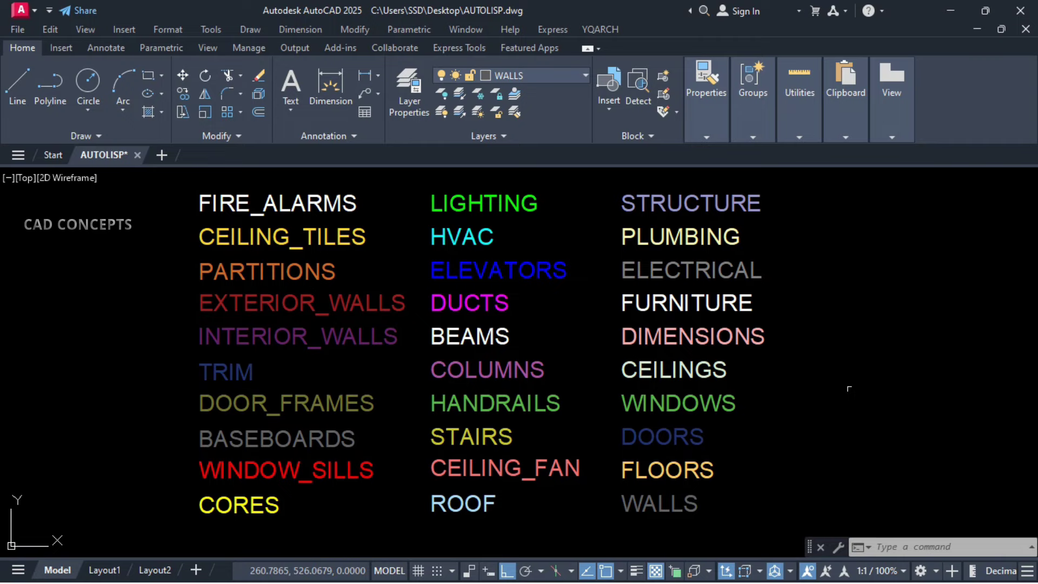
# Step: Turn the BASEBOARDS and BEAMS layers off and back on to test their visibility control
pyautogui.scroll(-3, 966, 371)
pyautogui.moveTo(966, 371)
pyautogui.mouseDown(button='middle')
pyautogui.moveTo(518, 377)
pyautogui.moveTo(494, 366)
pyautogui.mouseUp(button='middle')
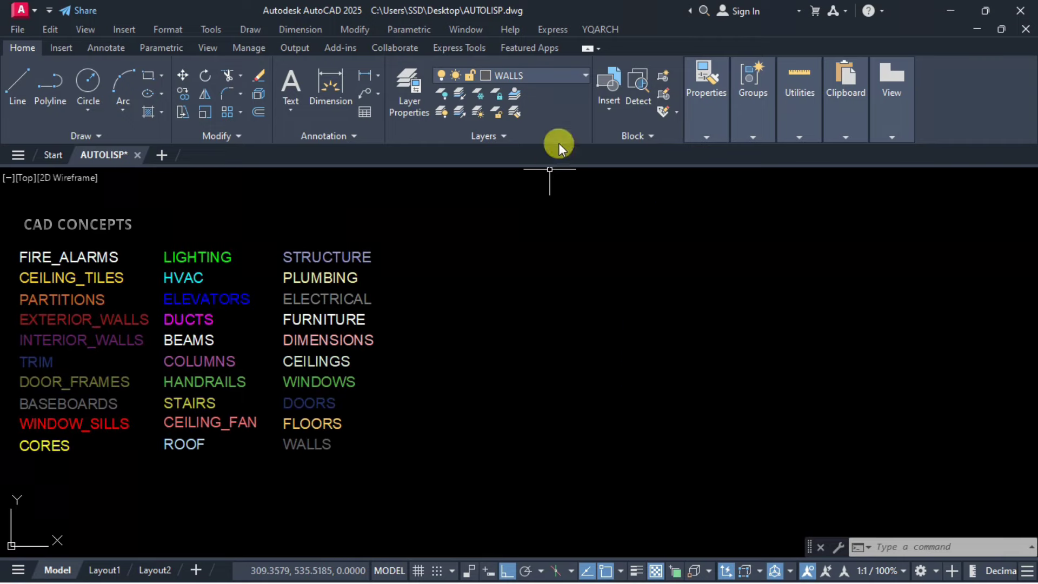
pyautogui.click(573, 74)
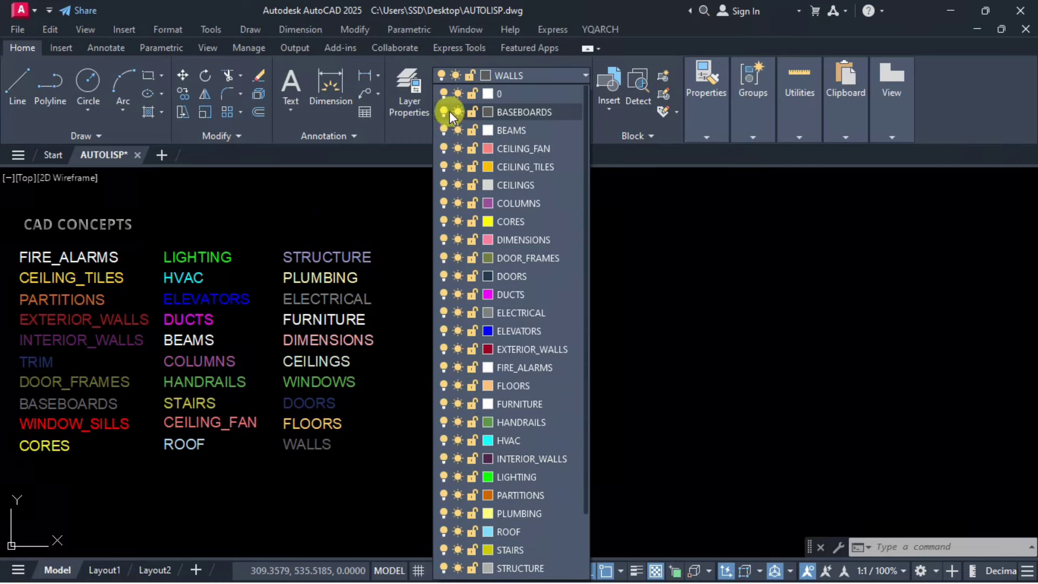
pyautogui.click(446, 108)
pyautogui.click(446, 109)
pyautogui.click(446, 128)
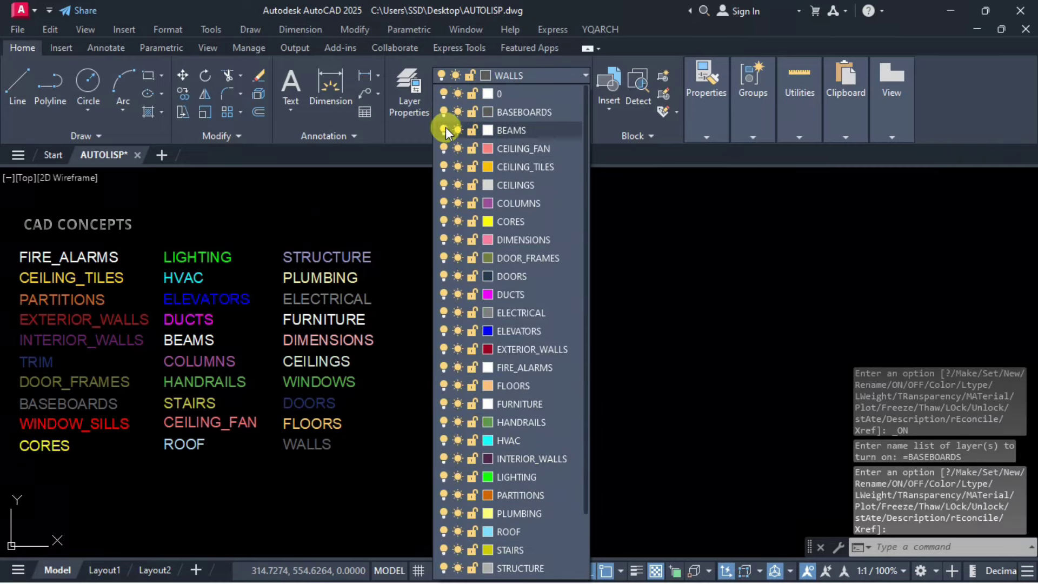
pyautogui.click(445, 128)
# Step: Turn the CEILINGS and WINDOW_SILLS layers off and back on to test their visibility control
pyautogui.click(446, 183)
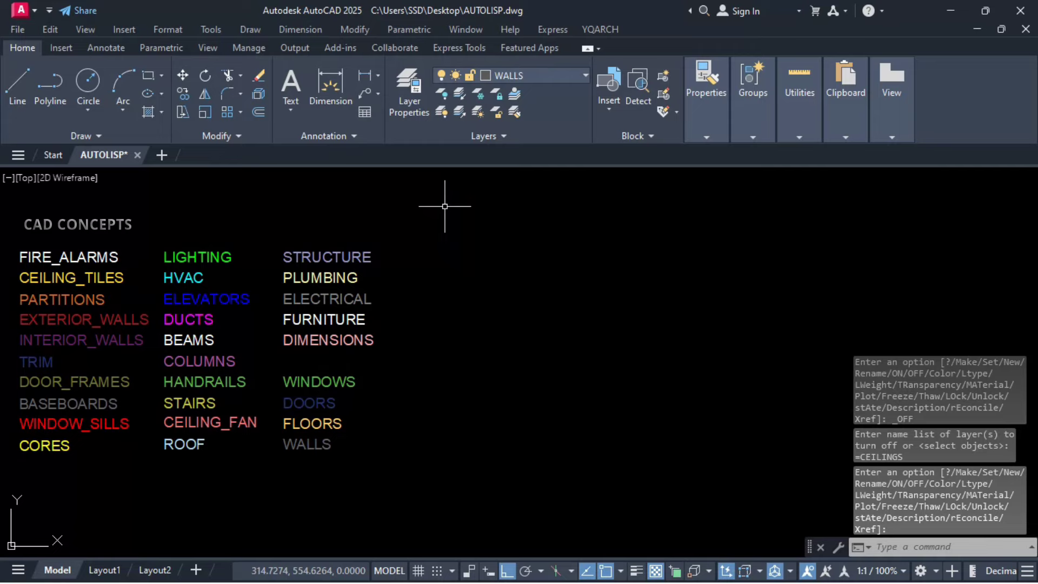
pyautogui.click(508, 76)
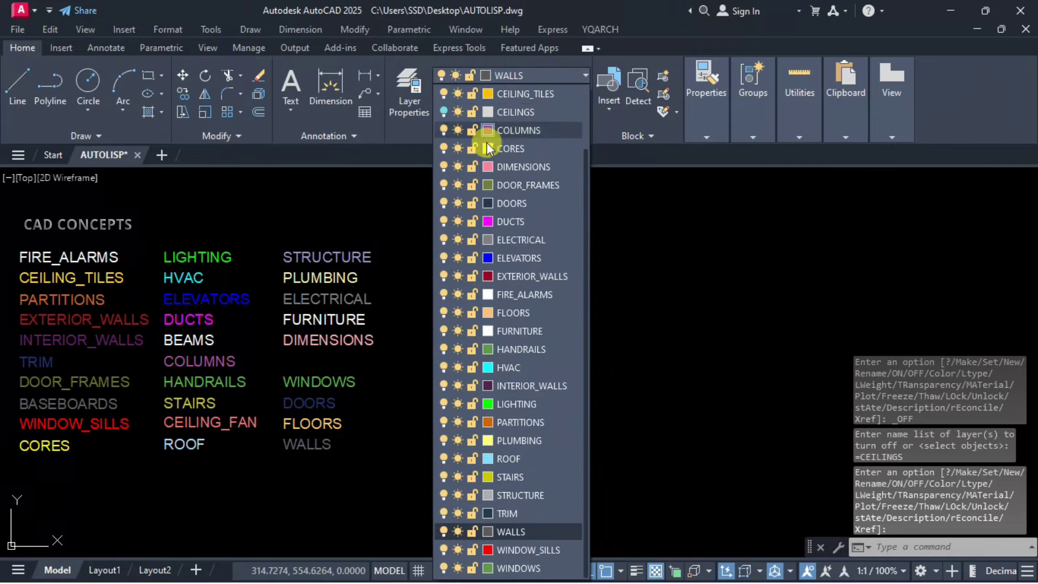
pyautogui.click(445, 111)
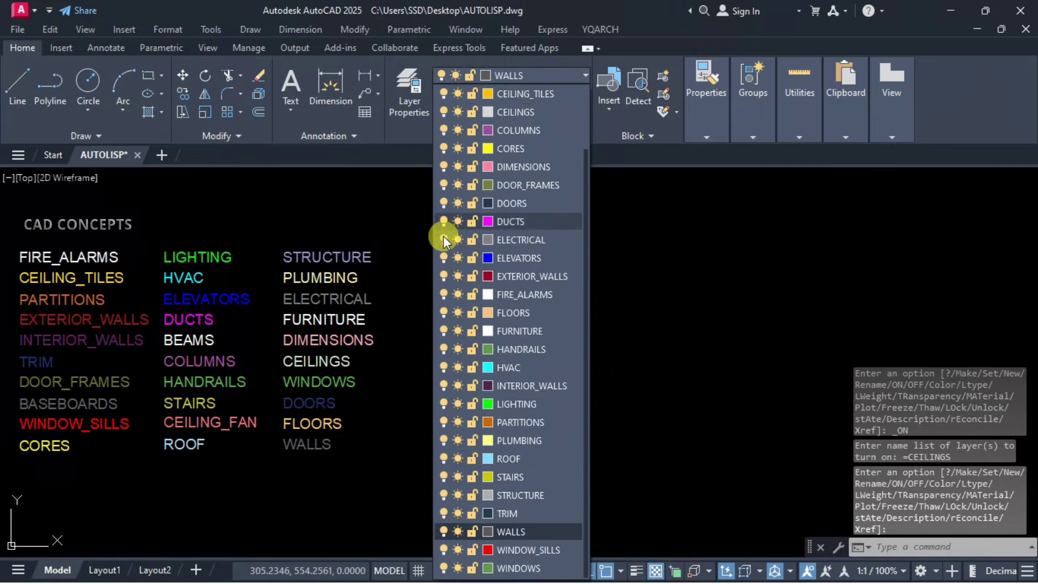
pyautogui.click(445, 550)
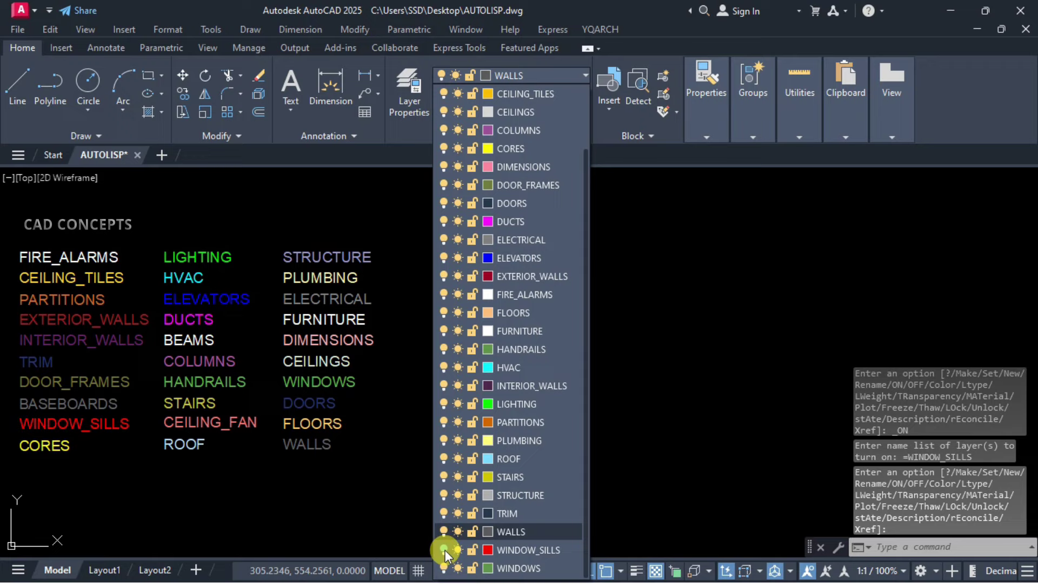
pyautogui.scroll(2, 460, 460)
pyautogui.scroll(-2, 495, 184)
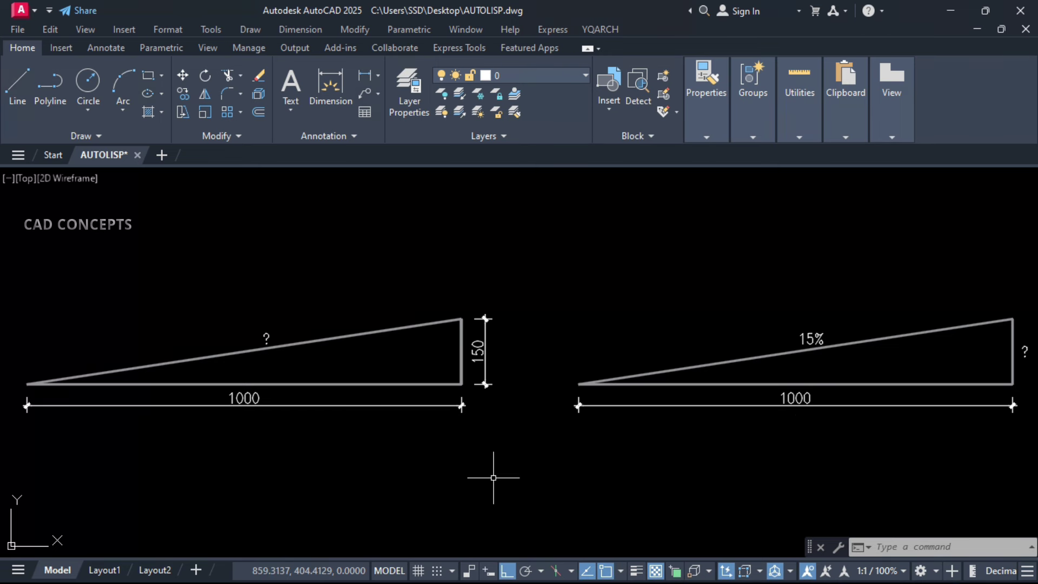
# Step: Run SLP with option S, length 1000 and height 150, and place the slope text below the first triangle
pyautogui.write('SLP')
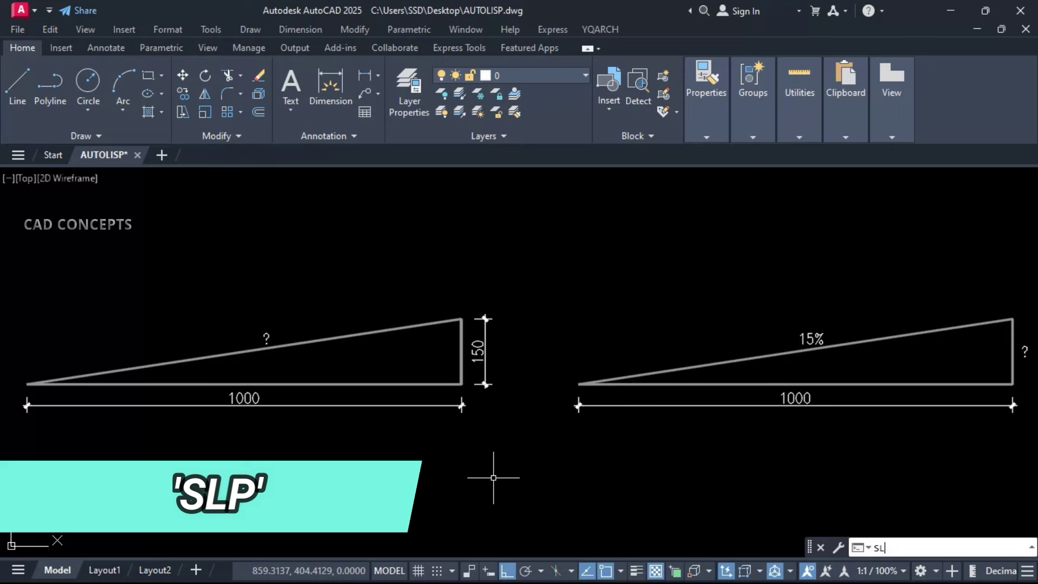
pyautogui.press('Return')
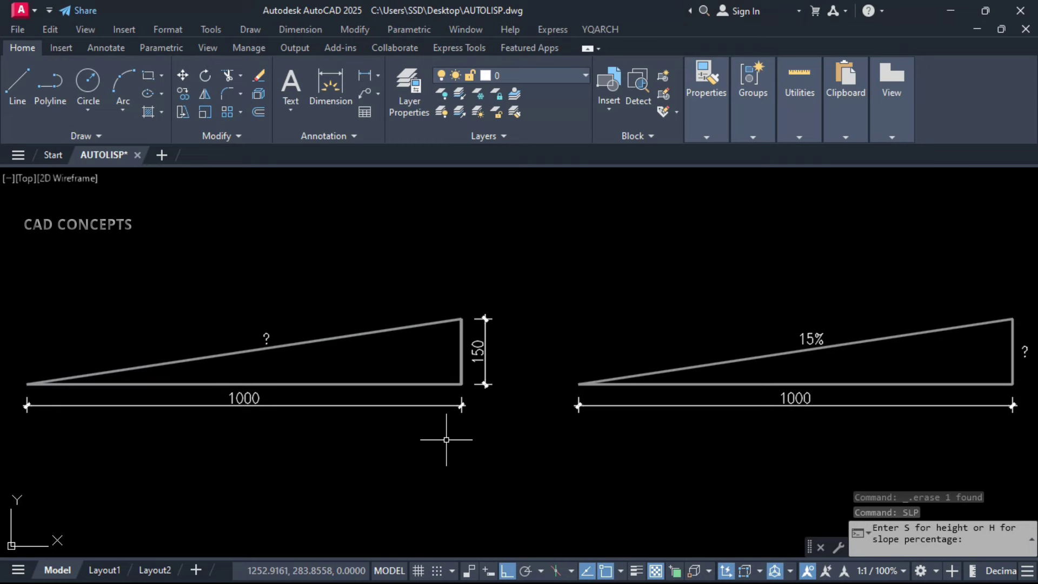
pyautogui.click(869, 532)
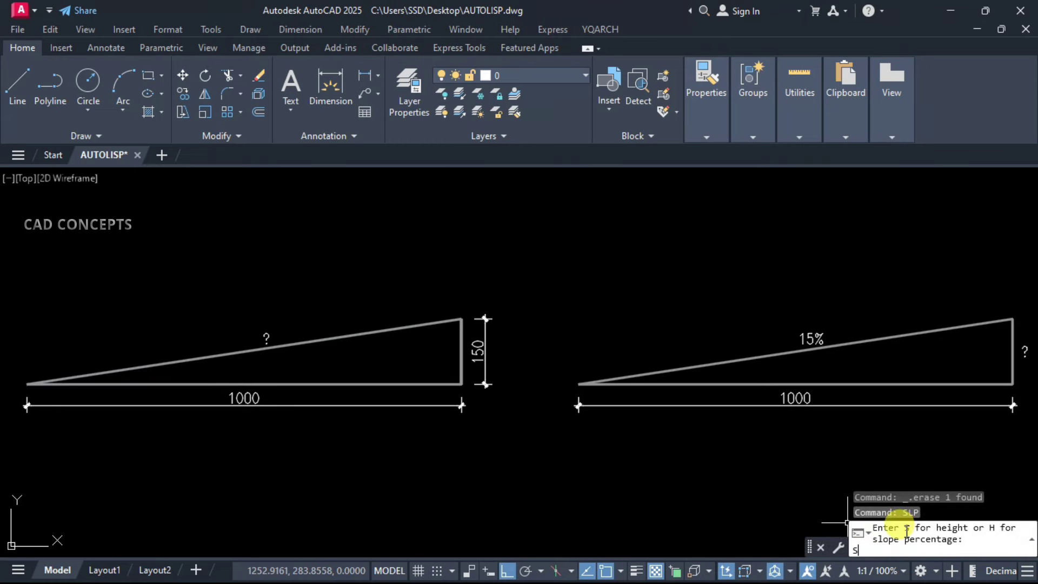
pyautogui.press('Return')
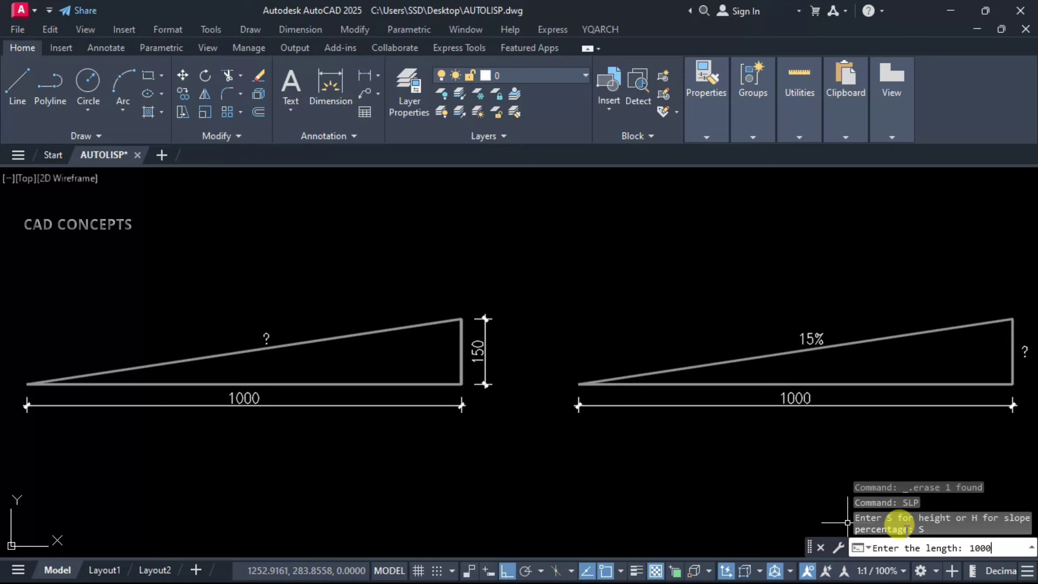
pyautogui.press('Return')
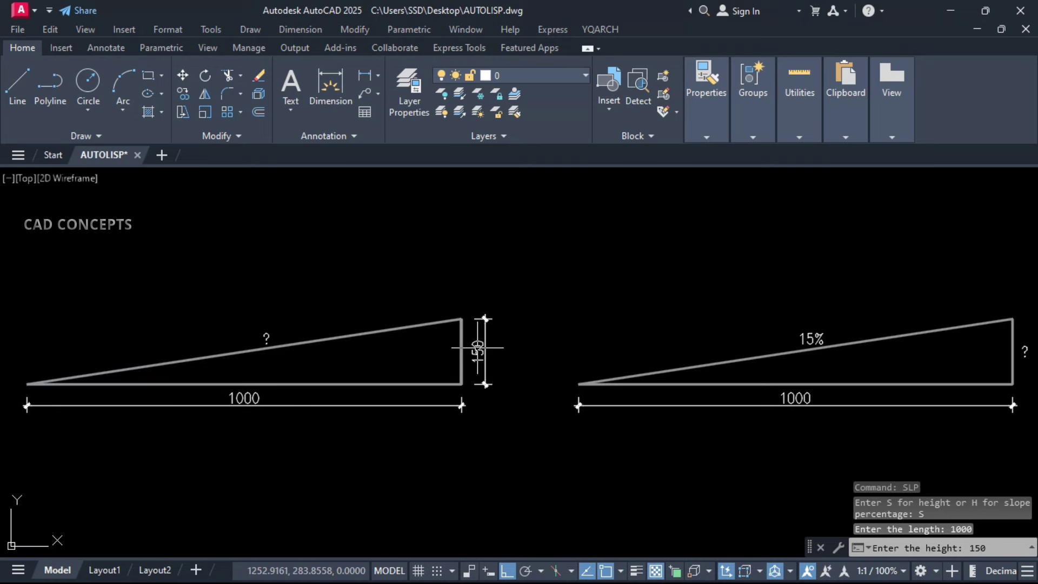
pyautogui.press('Return')
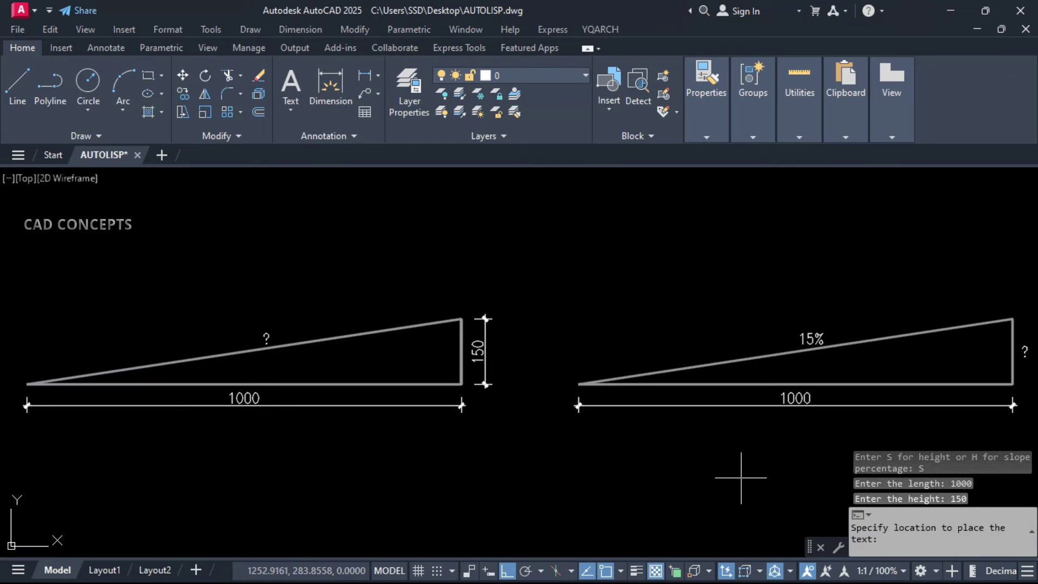
pyautogui.click(37, 438)
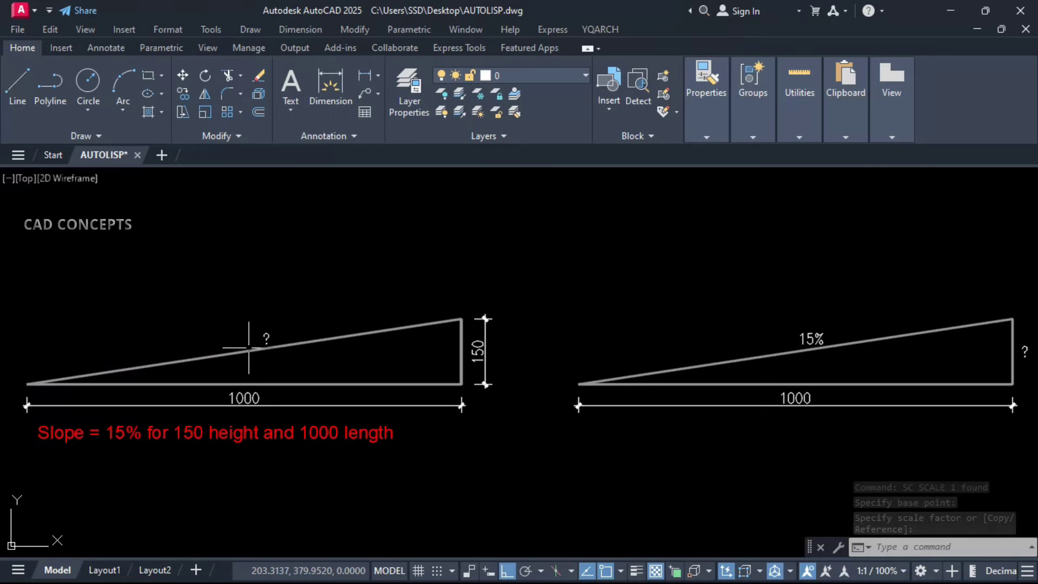
# Step: Run SLP with option H, length 1000 and slope 15%, and place the height text below the second triangle
pyautogui.moveTo(267, 337)
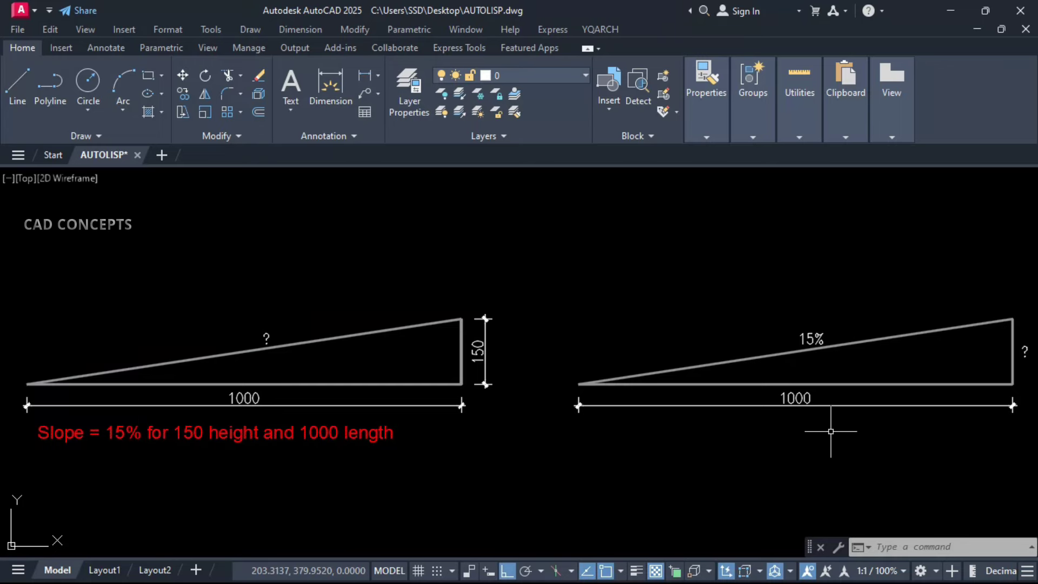
pyautogui.write('s')
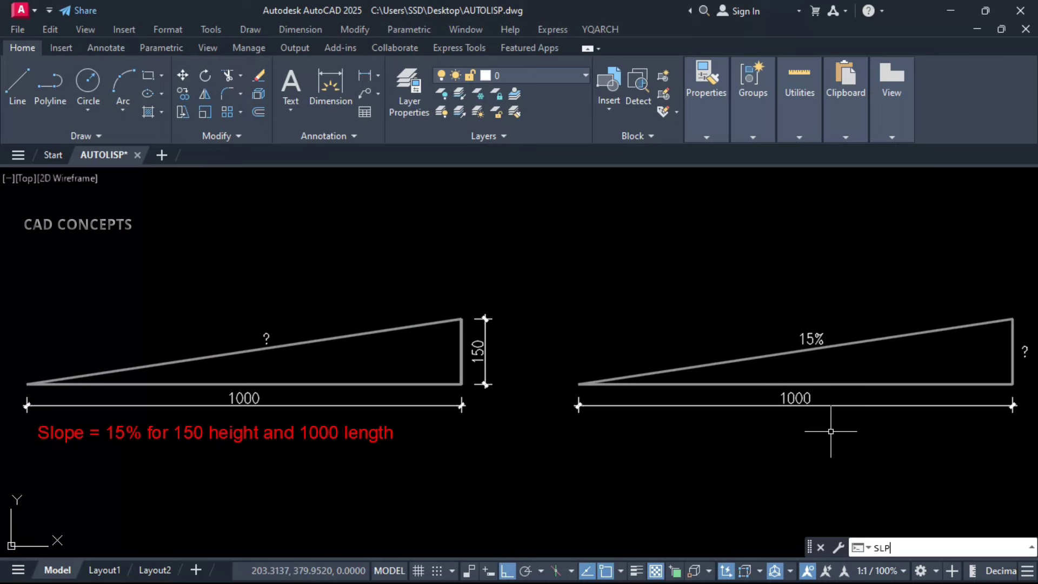
pyautogui.press('Return')
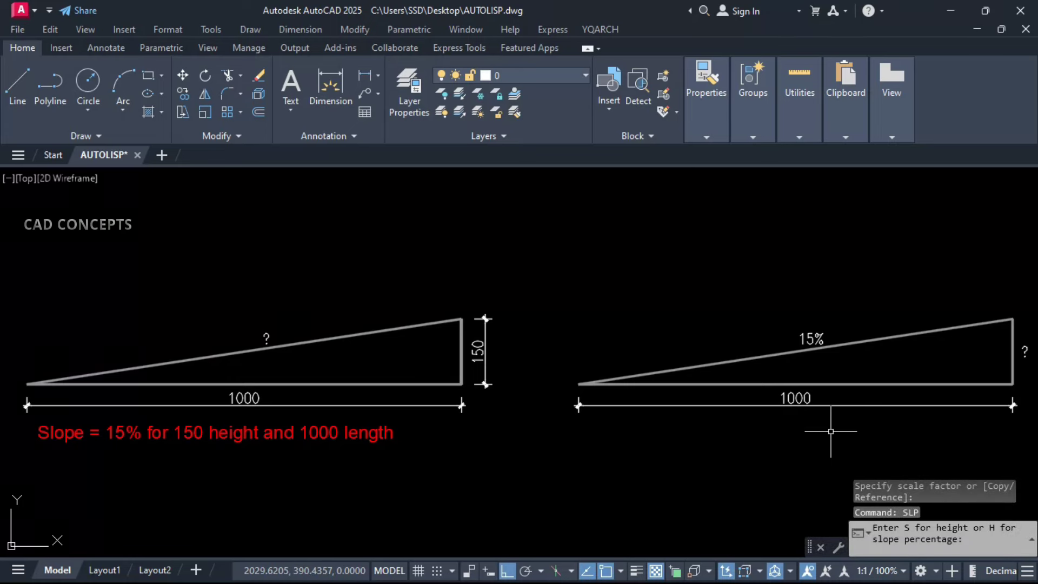
pyautogui.write('H')
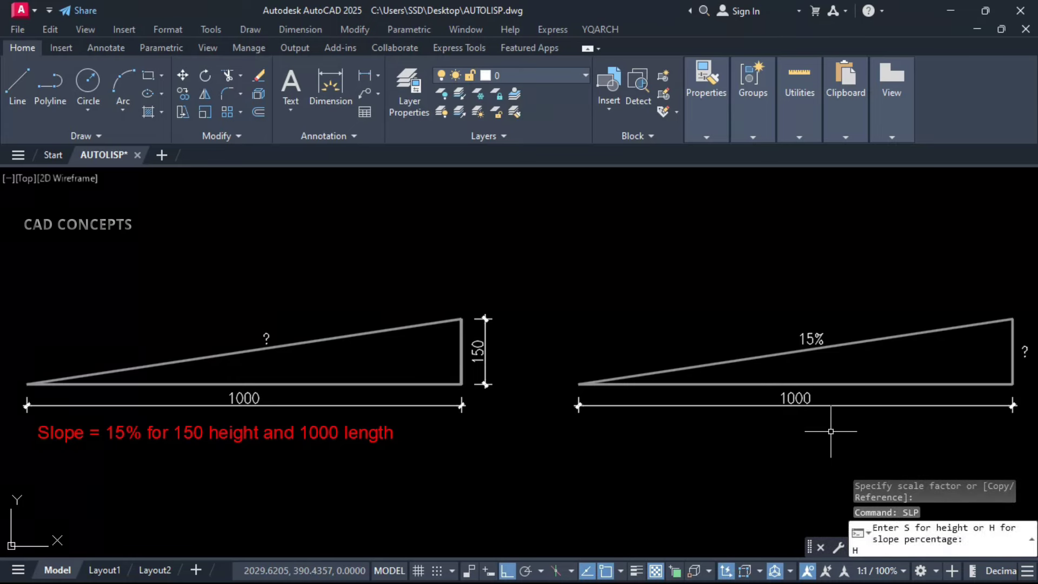
pyautogui.press('Return')
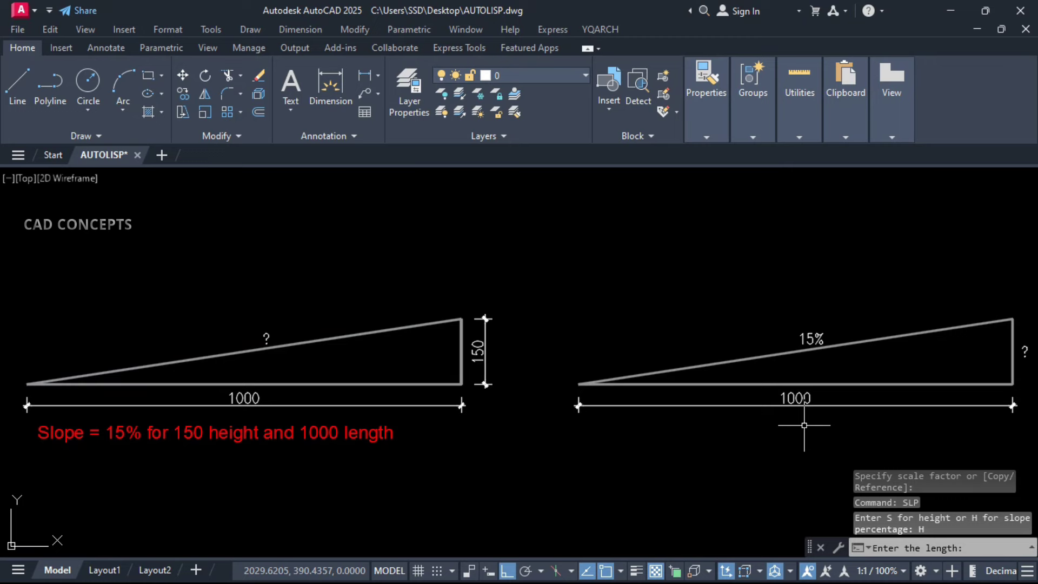
pyautogui.write('100')
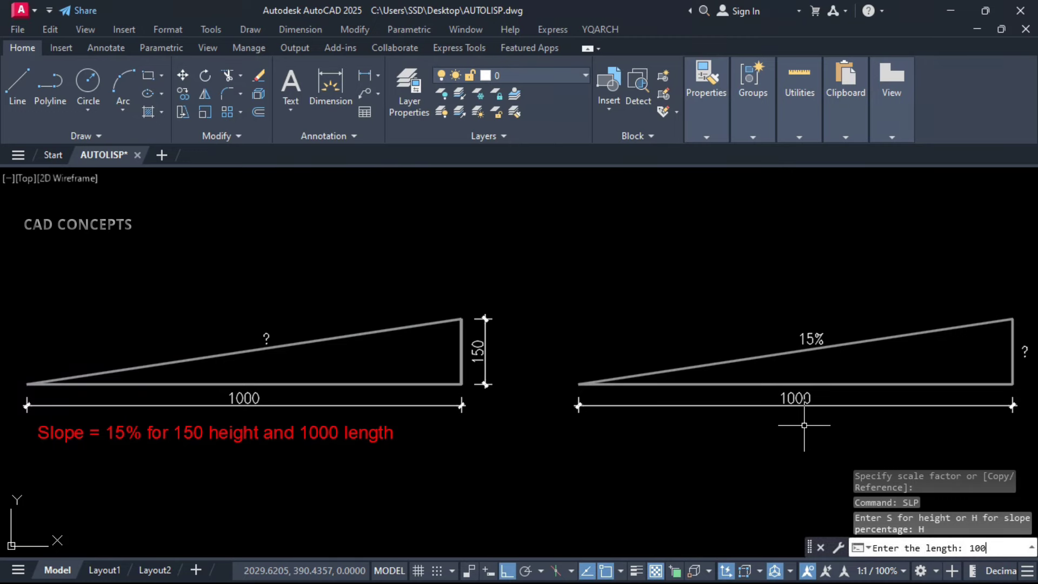
pyautogui.write('0')
pyautogui.press('Return')
pyautogui.write('15')
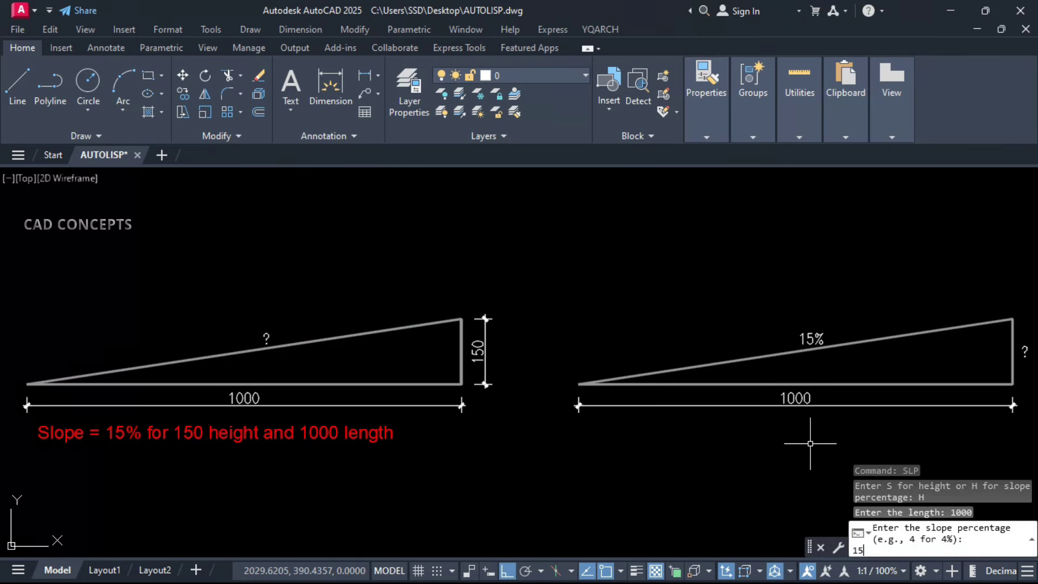
pyautogui.press('Return')
pyautogui.click(594, 435)
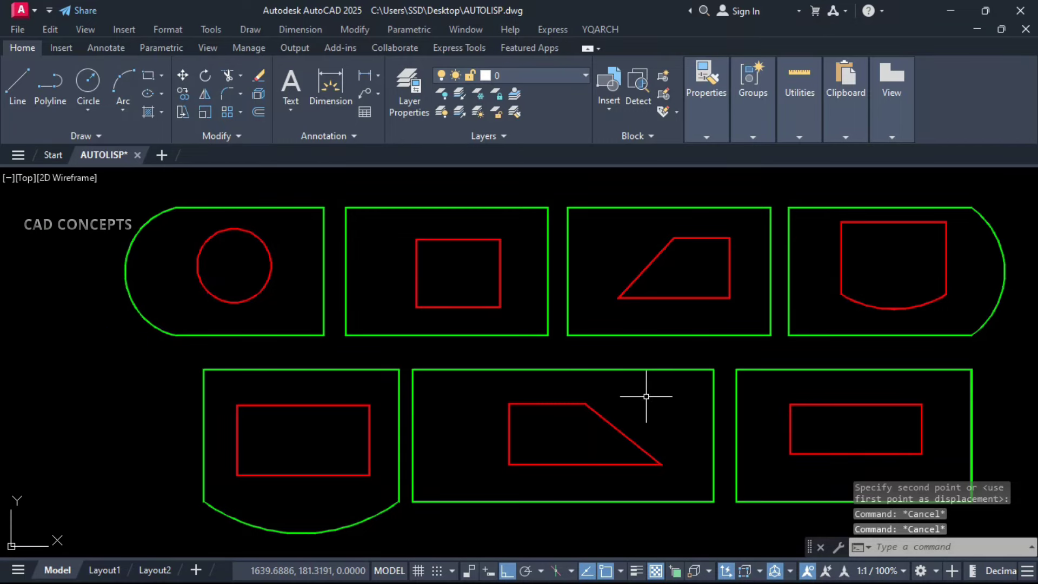
# Step: Run MPN to subtract the red circle's area from its round-ended green outline and place the result text below the circle
pyautogui.moveTo(646, 396); pyautogui.dragTo(619, 389, button='middle')
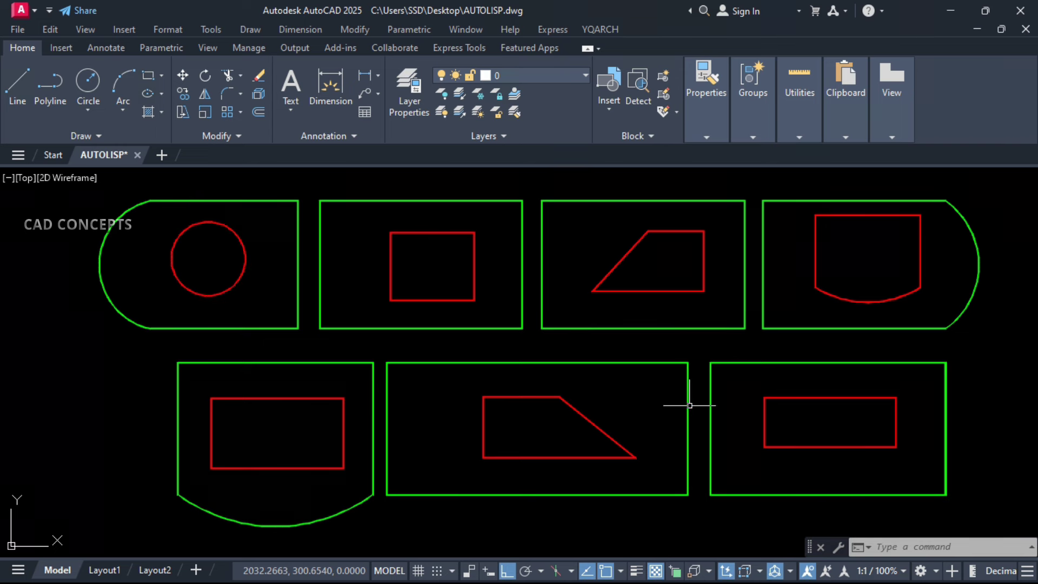
pyautogui.write('MPN')
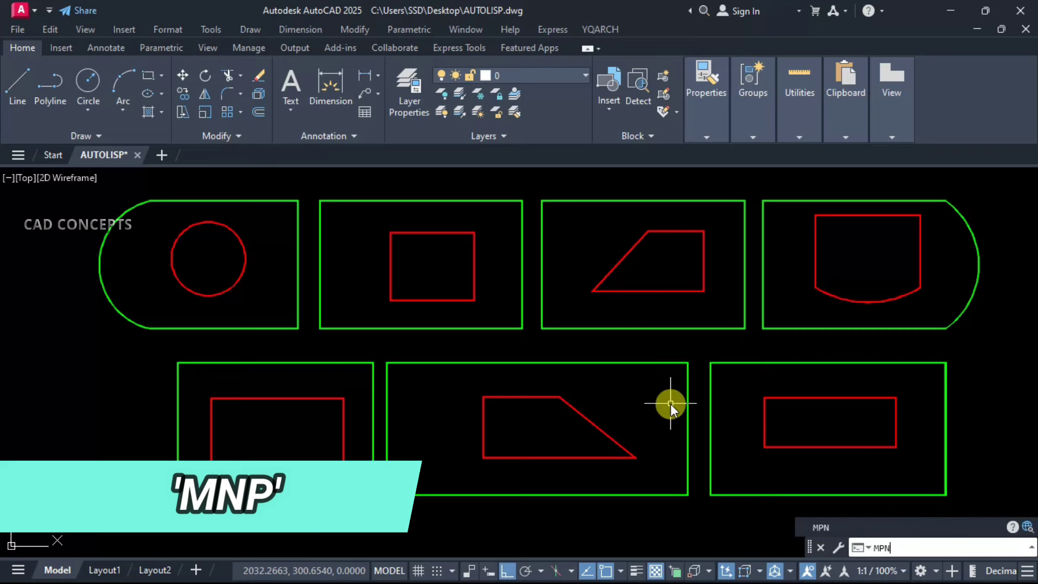
pyautogui.press('Return')
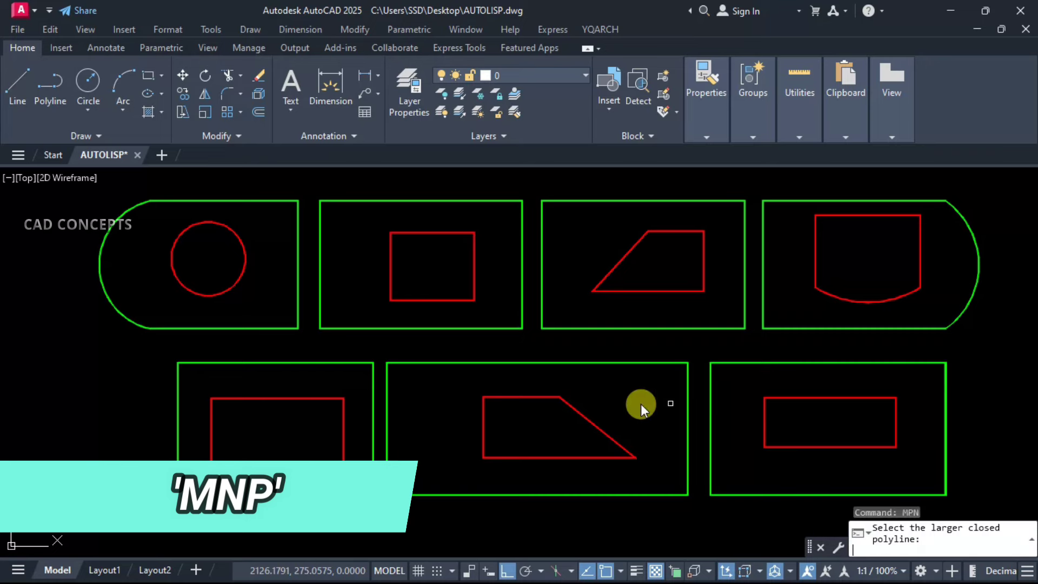
pyautogui.click(203, 203)
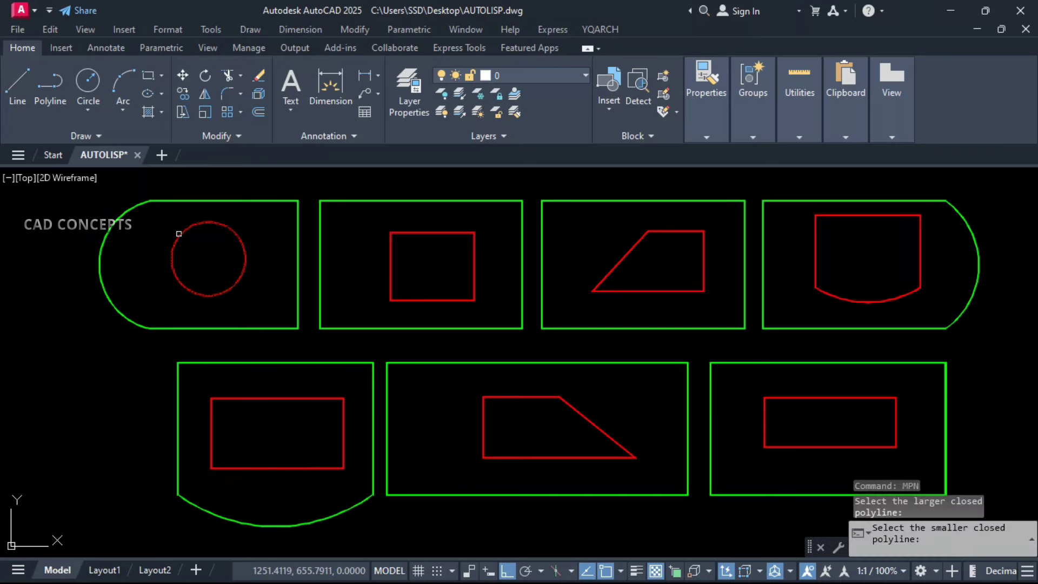
pyautogui.click(179, 233)
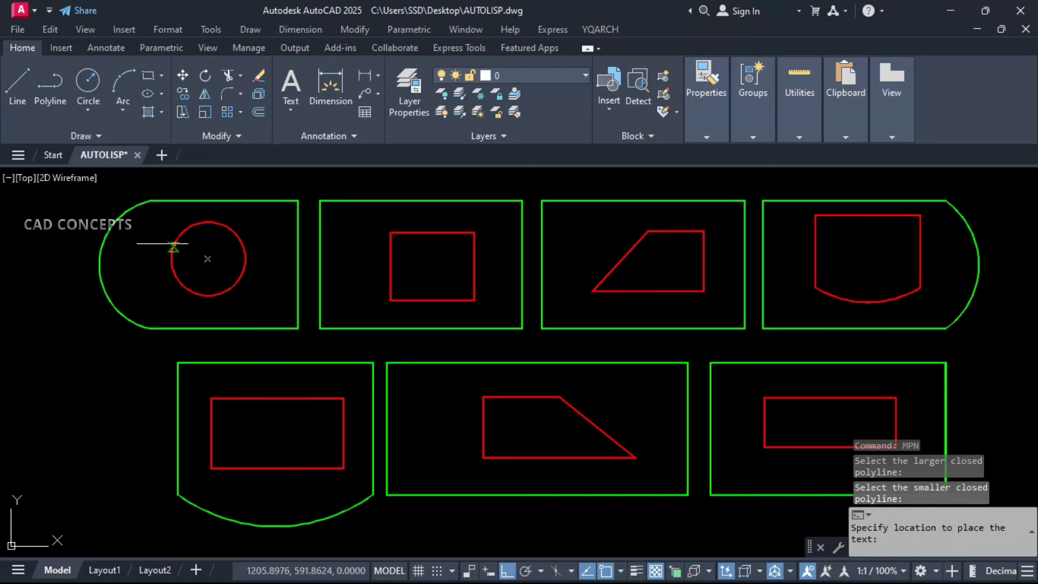
pyautogui.click(143, 304)
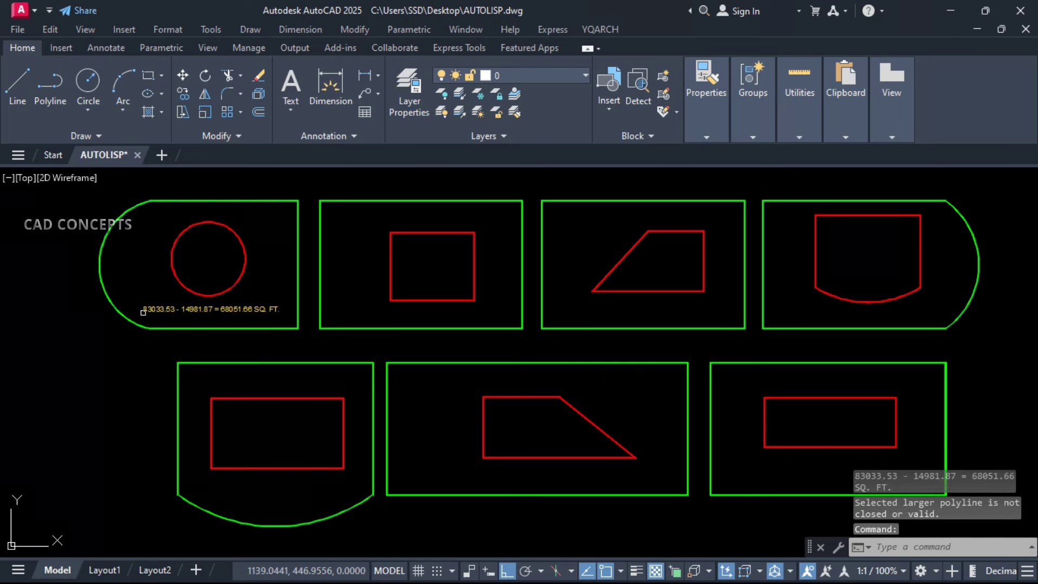
# Step: Run MPN to subtract the red square's area from its green rectangle and place the result text below the square
pyautogui.press('Return')
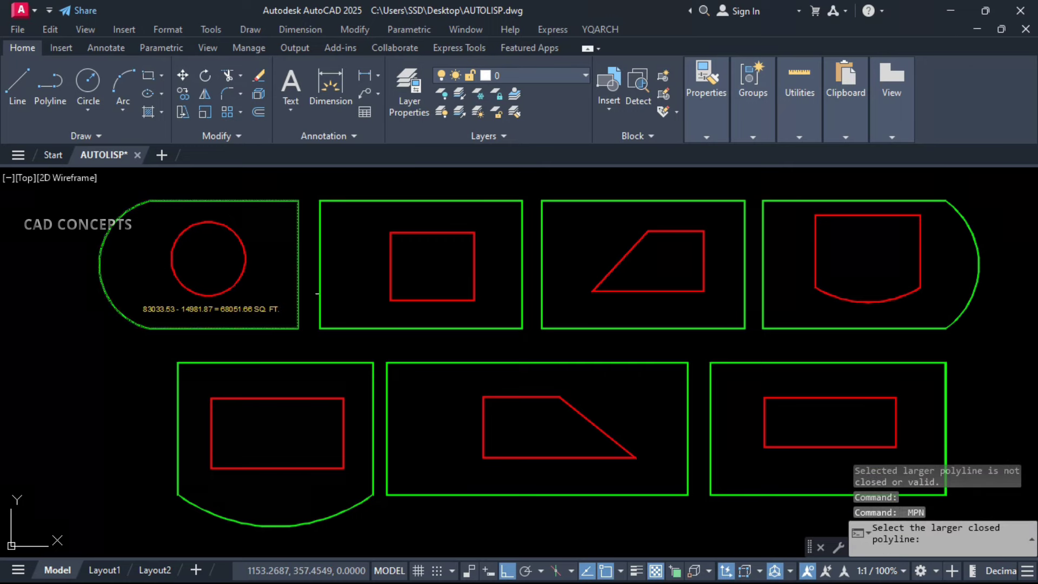
pyautogui.click(417, 202)
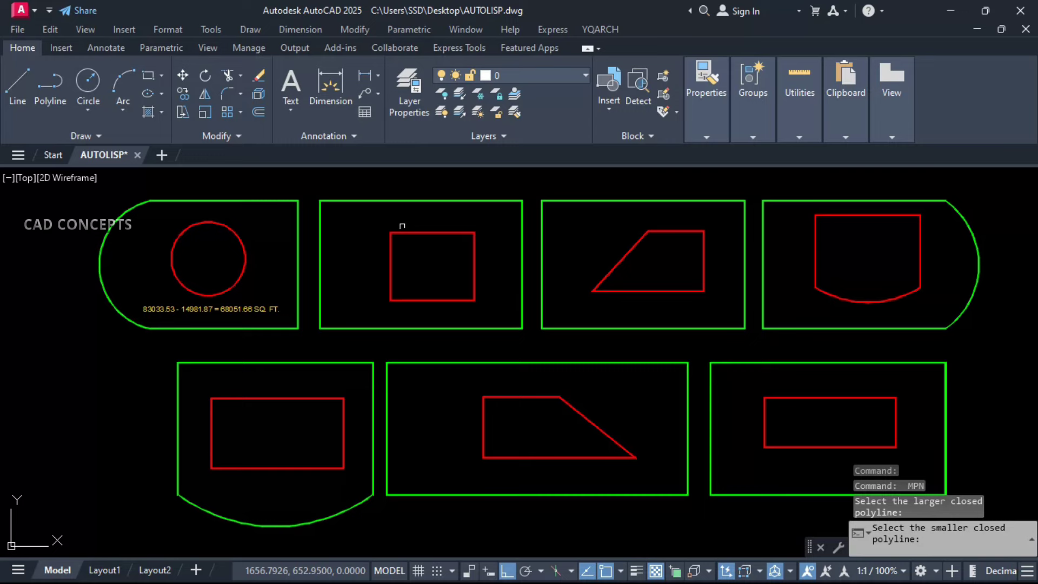
pyautogui.click(400, 233)
pyautogui.click(334, 315)
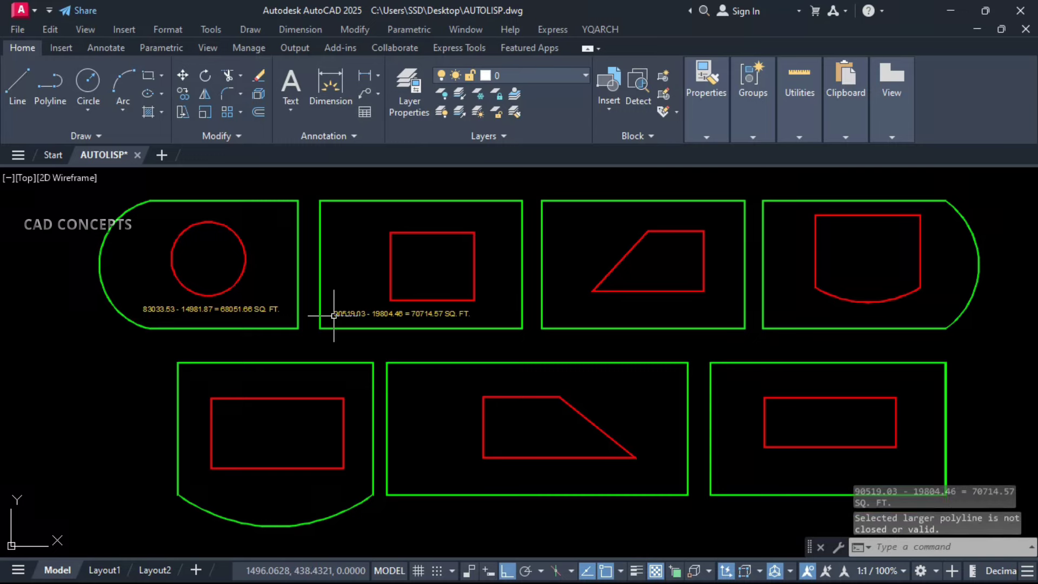
# Step: Run MPN on the upper row's third green rectangle and its red trapezoid, placing the net area text below the trapezoid
pyautogui.press('Return')
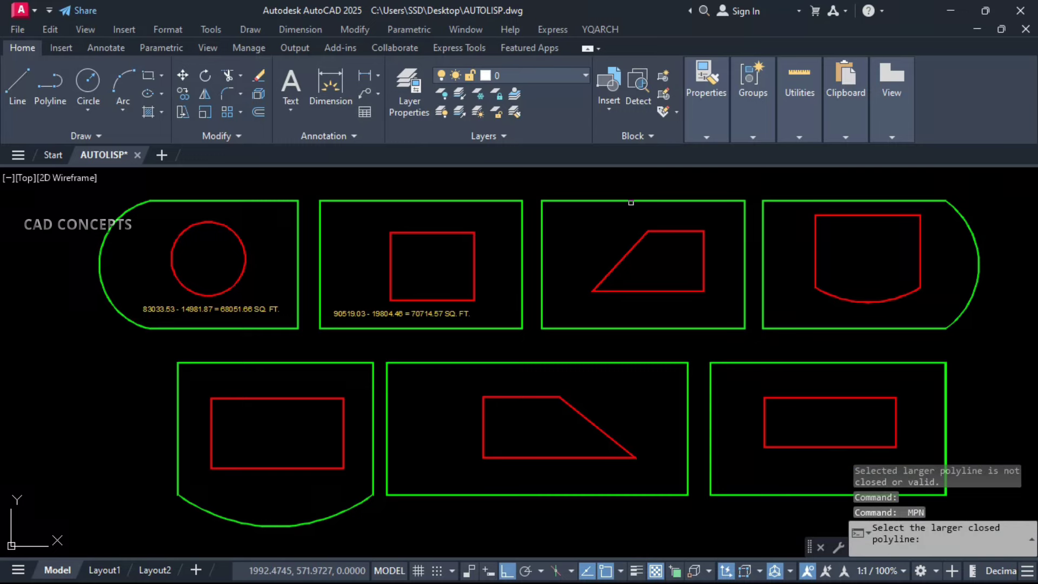
pyautogui.click(631, 202)
pyautogui.click(638, 240)
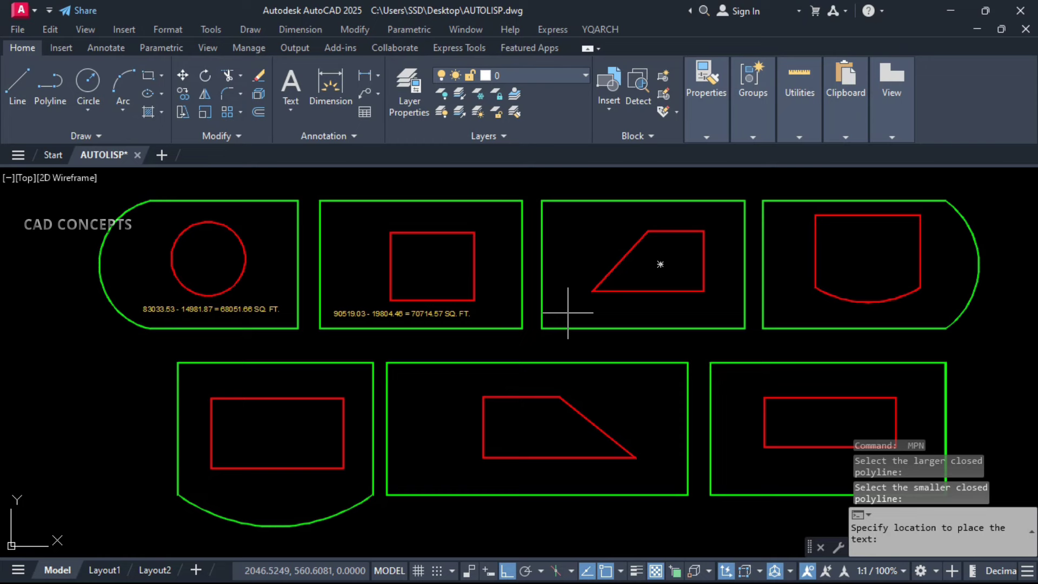
pyautogui.click(568, 312)
# Step: Run MPN on the upper row's last round-ended green outline and its curved-bottom red shape, placing the result text below the red shape
pyautogui.press('Return')
pyautogui.click(823, 200)
pyautogui.press('Return')
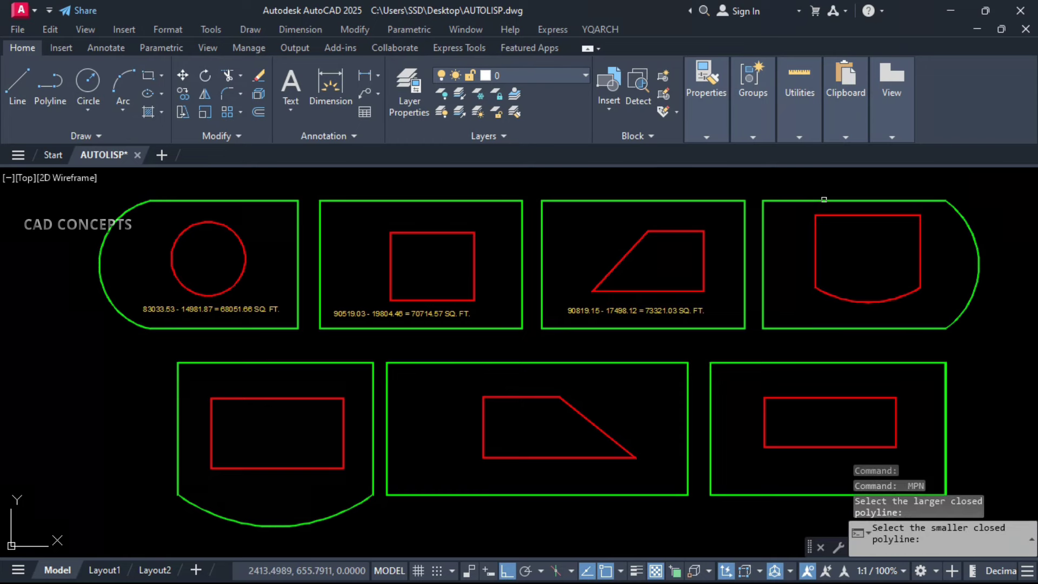
pyautogui.click(829, 214)
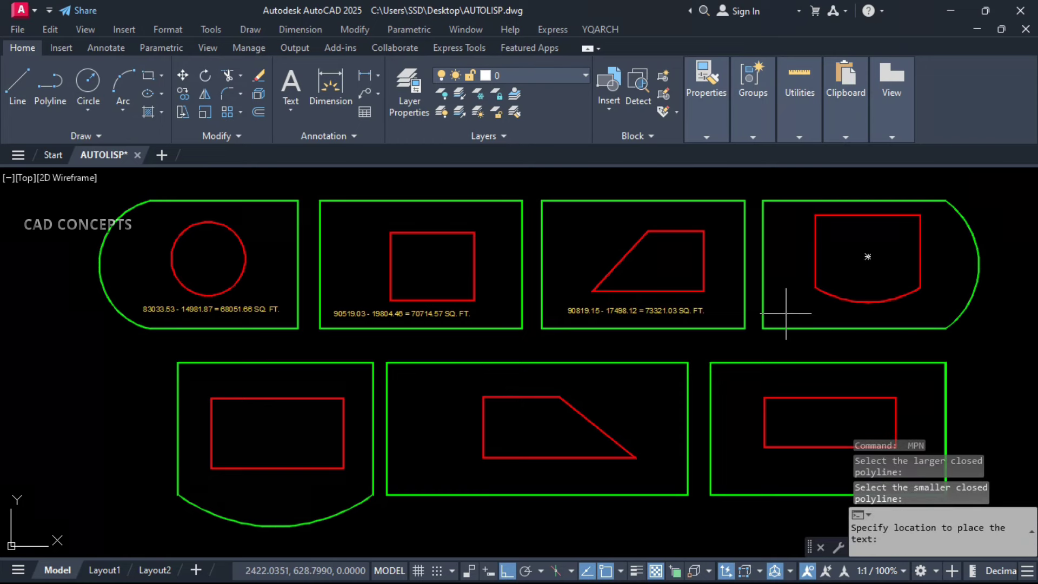
pyautogui.click(786, 313)
# Step: Run MPN on the lower row's last green rectangle and its red rectangle, placing the net area text below the red rectangle
pyautogui.press('Return')
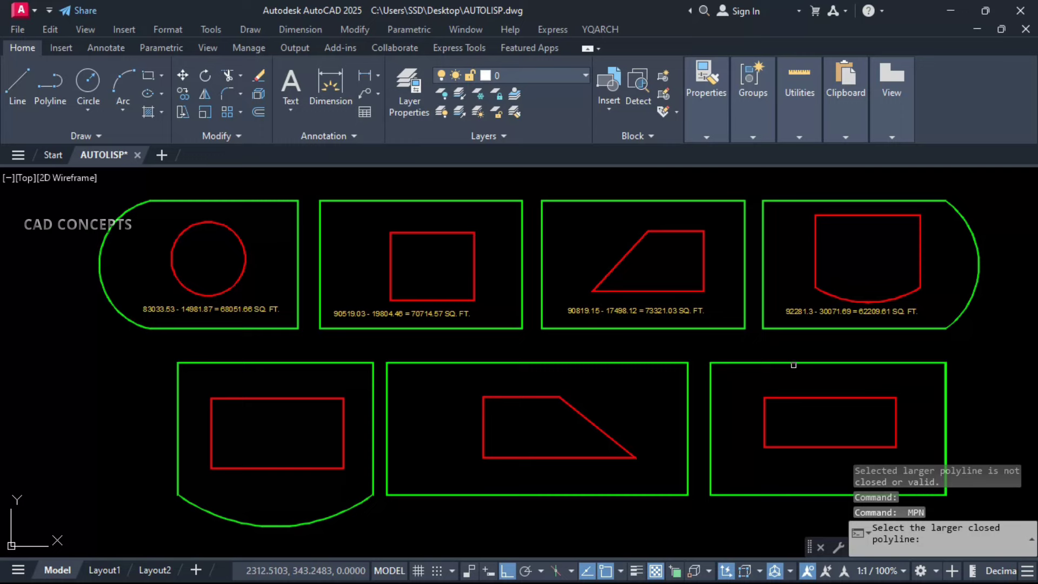
pyautogui.click(793, 364)
pyautogui.click(785, 398)
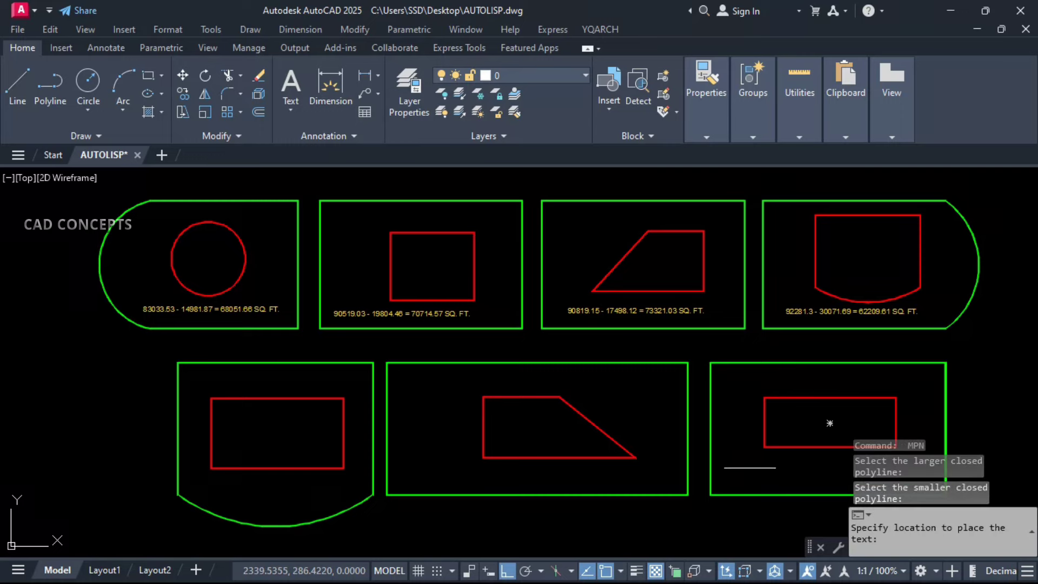
pyautogui.click(736, 480)
# Step: Run MPN on the lower row's middle green rectangle and its red trapezoid, placing the net area text below the trapezoid
pyautogui.press('Return')
pyautogui.click(574, 363)
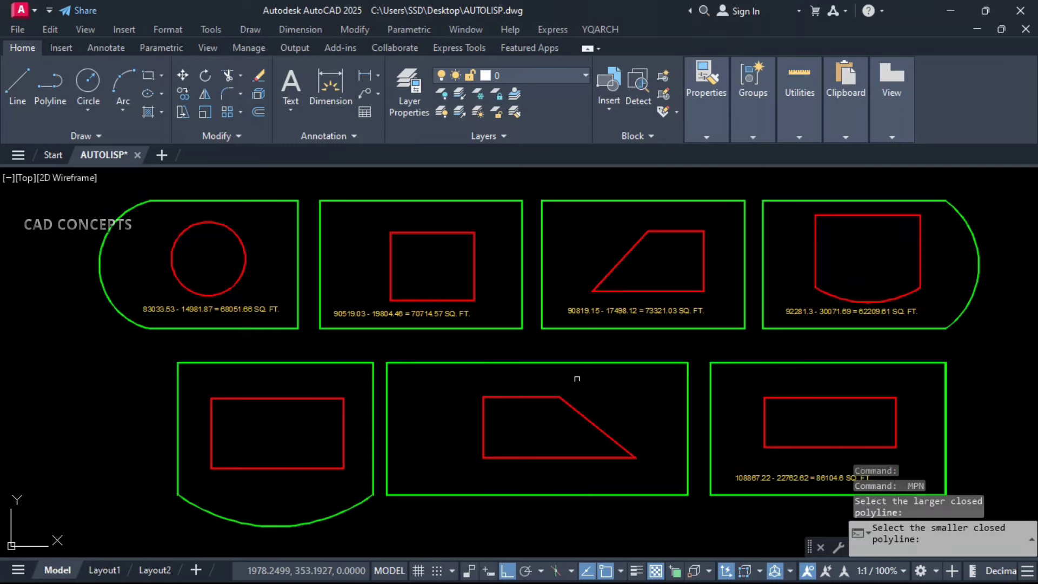
pyautogui.click(544, 397)
pyautogui.click(424, 479)
# Step: Run MPN on the lower row's curved-bottom green outline and its red rectangle, placing the net area text below the rectangle
pyautogui.press('Return')
pyautogui.click(297, 363)
pyautogui.click(295, 397)
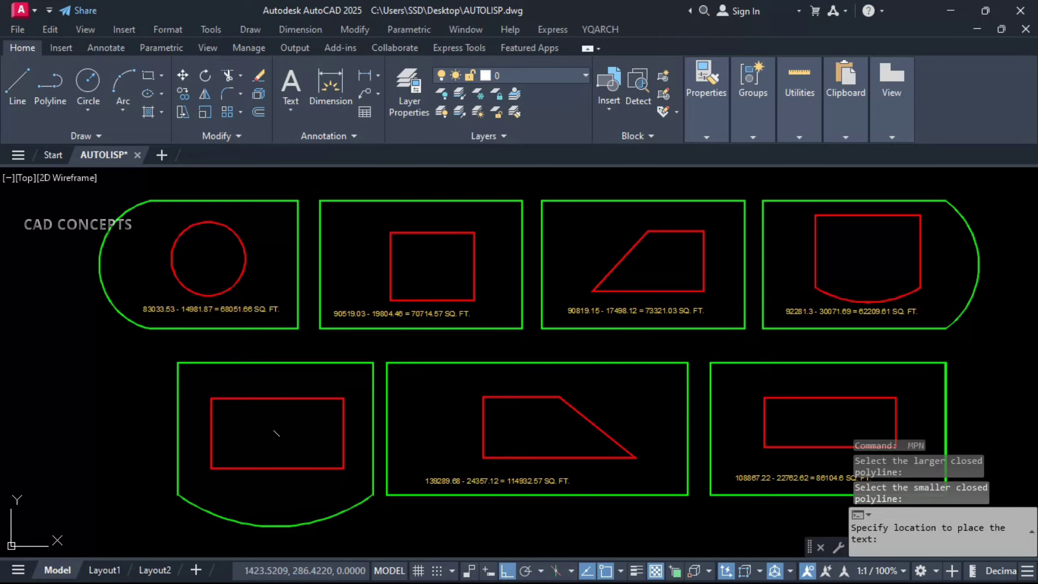
pyautogui.click(222, 496)
# Step: Review the net area texts placed in all seven nested shapes
pyautogui.scroll(2, 137, 322)
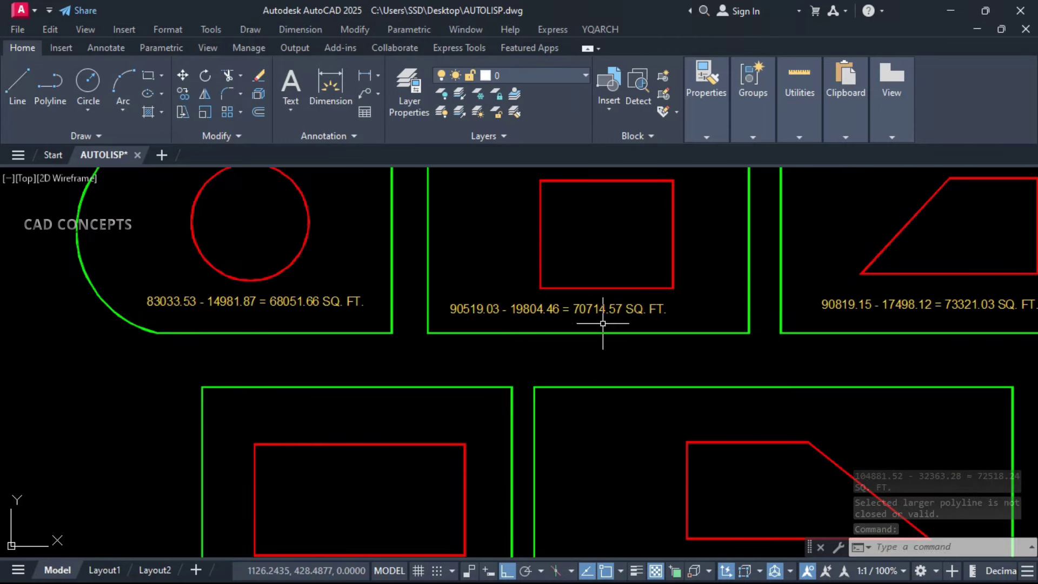
pyautogui.moveTo(867, 352); pyautogui.dragTo(554, 354, button='middle')
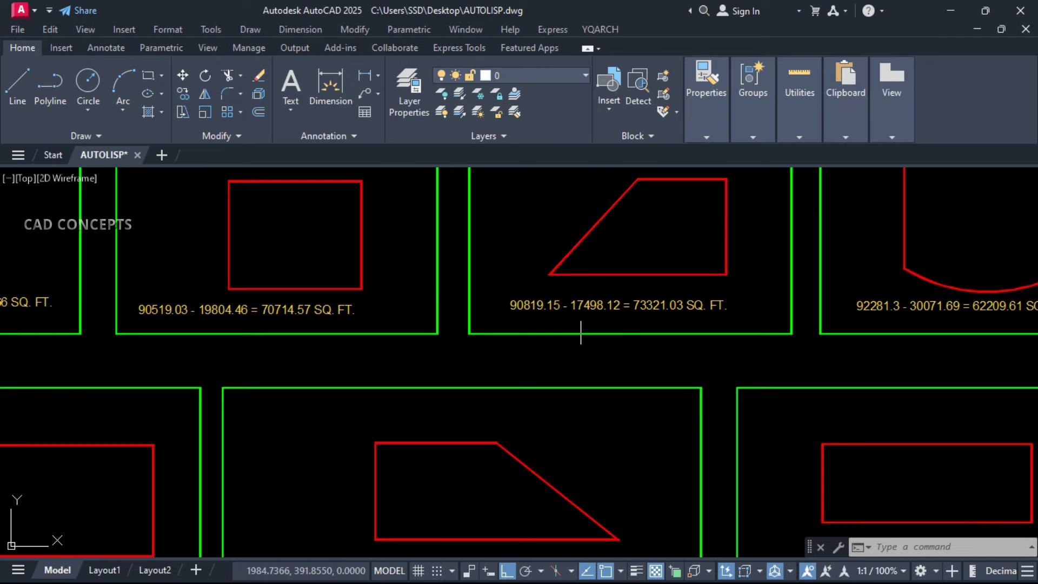
pyautogui.moveTo(725, 309); pyautogui.dragTo(530, 348, button='middle')
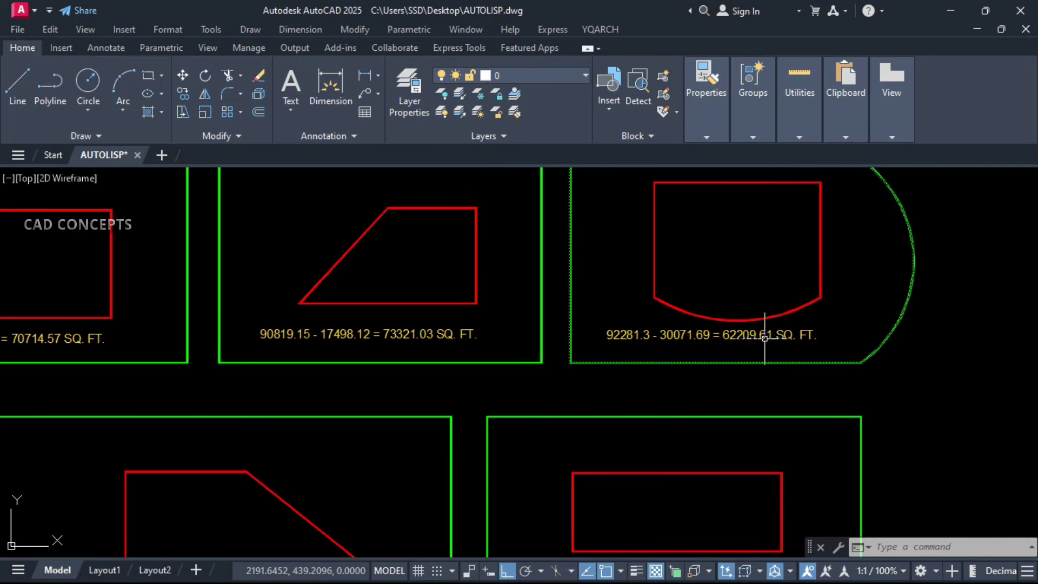
pyautogui.scroll(-4, 746, 343)
pyautogui.moveTo(489, 436)
pyautogui.mouseDown(button='middle')
pyautogui.moveTo(576, 405)
pyautogui.moveTo(566, 414)
pyautogui.mouseUp(button='middle')
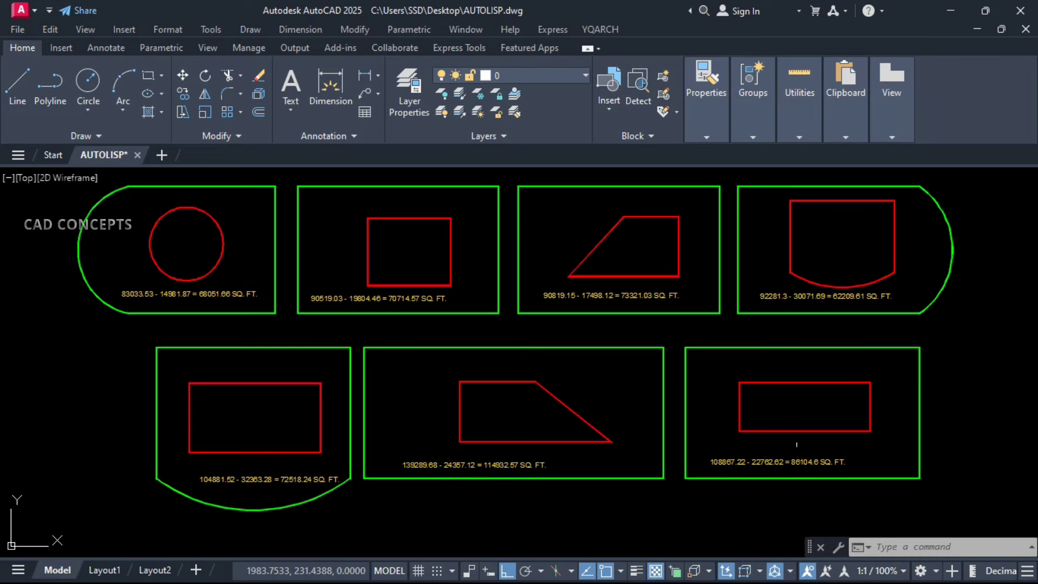
pyautogui.moveTo(831, 415); pyautogui.dragTo(842, 424, button='middle')
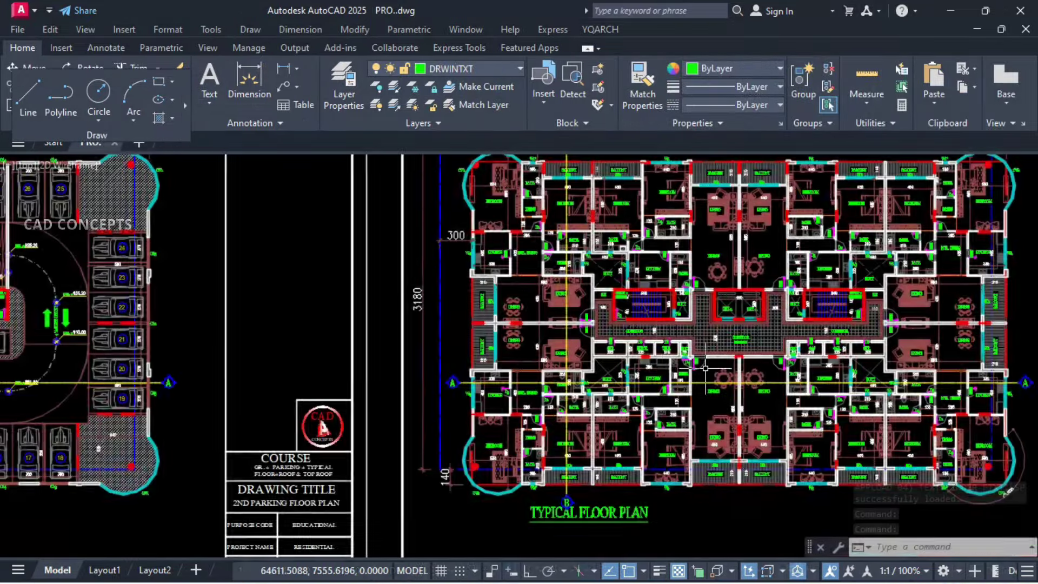
# Step: Switch to PRO..dwg and examine the door, window and room labels in the typical floor plan
pyautogui.scroll(5, 374, 254)
pyautogui.scroll(2, 374, 254)
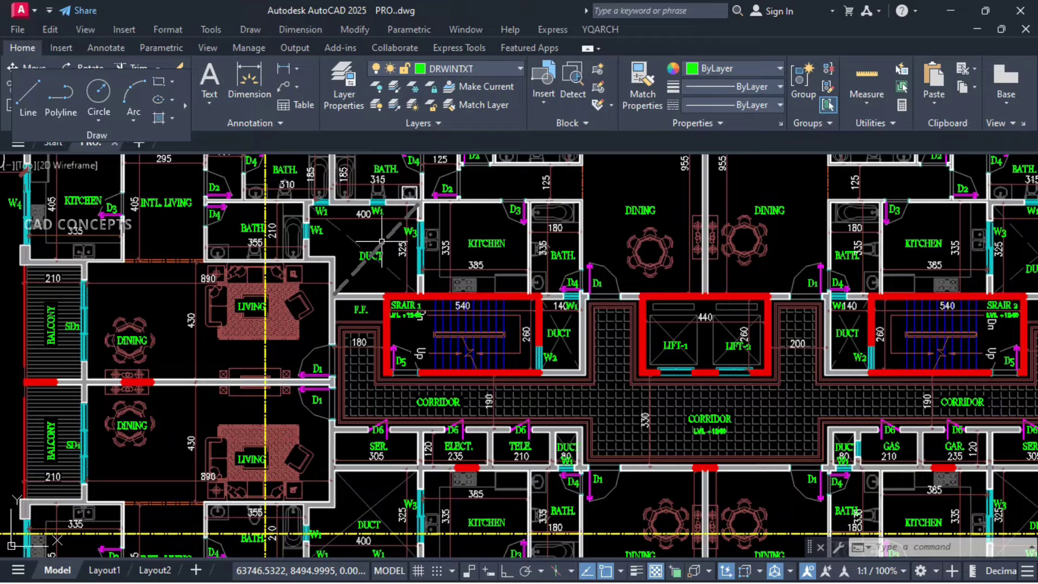
pyautogui.moveTo(519, 216); pyautogui.dragTo(335, 273, button='middle')
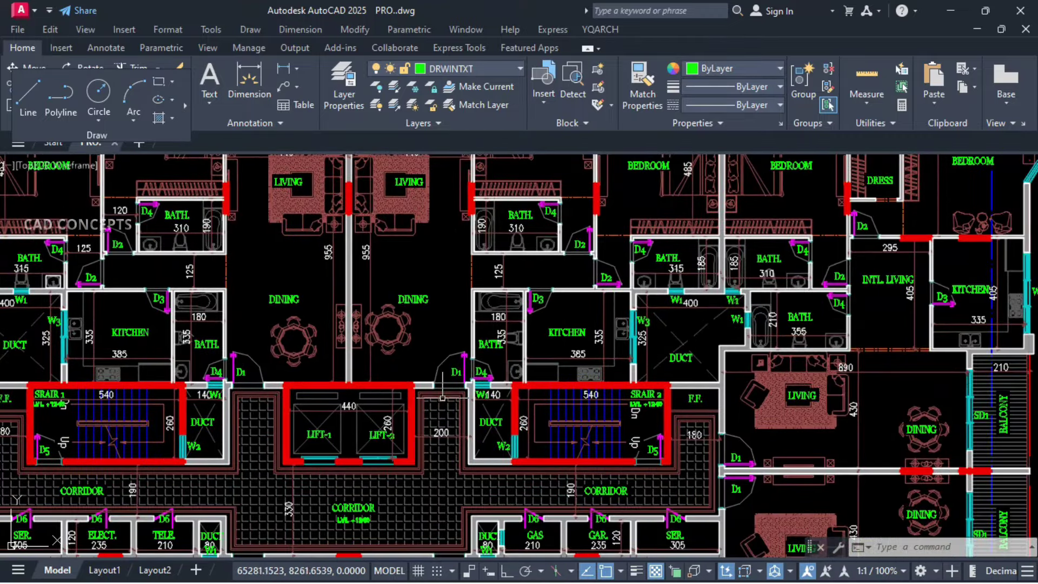
pyautogui.scroll(5, 442, 397)
pyautogui.moveTo(770, 270); pyautogui.dragTo(422, 477, button='middle')
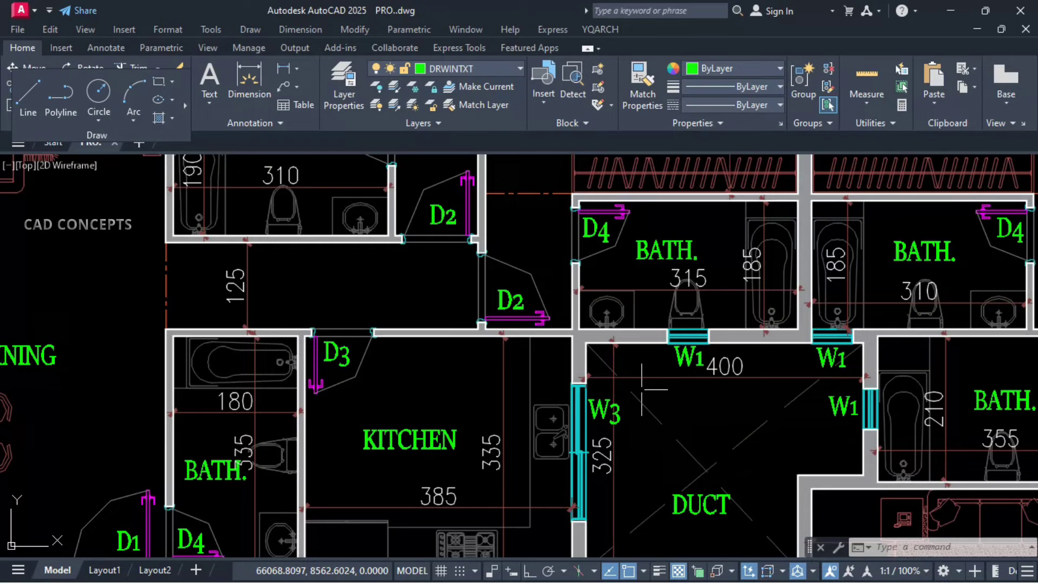
pyautogui.click(842, 362)
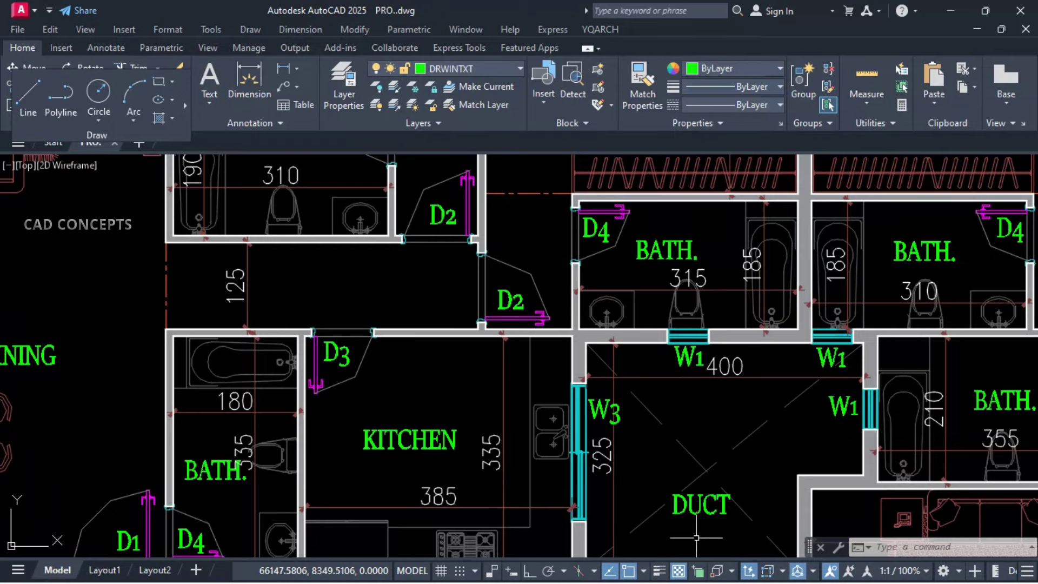
pyautogui.scroll(-10, 713, 324)
pyautogui.moveTo(600, 324); pyautogui.dragTo(656, 325, button='middle')
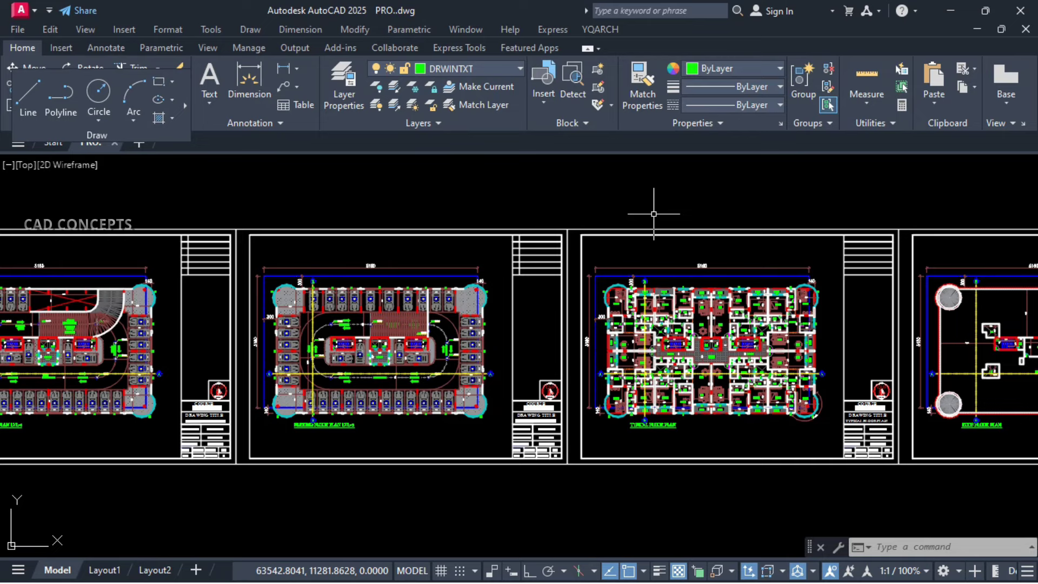
# Step: Run FTXT with the exact text D4 to select all matching door labels
pyautogui.write('TXTF')
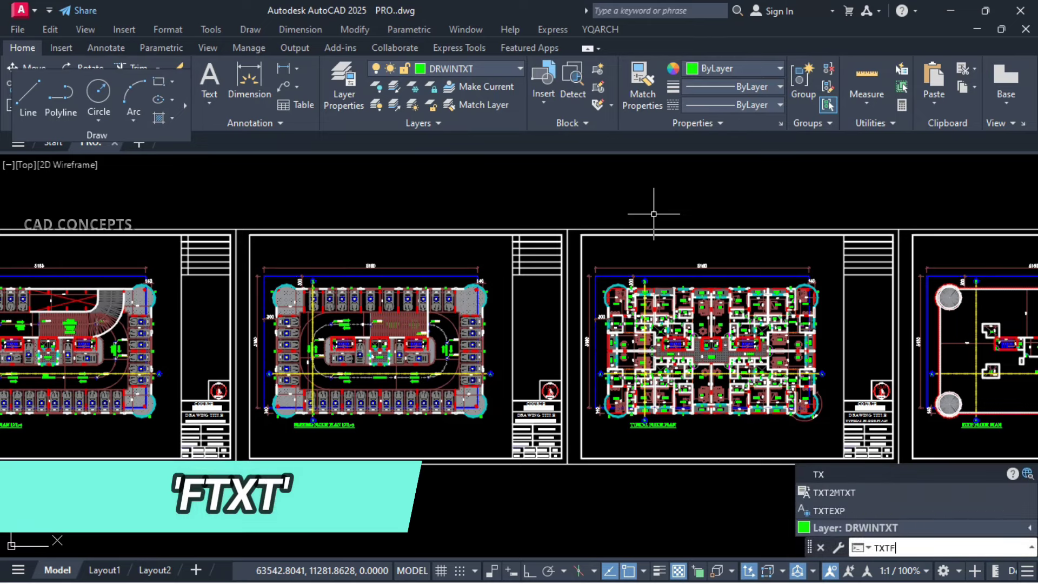
pyautogui.press('Return')
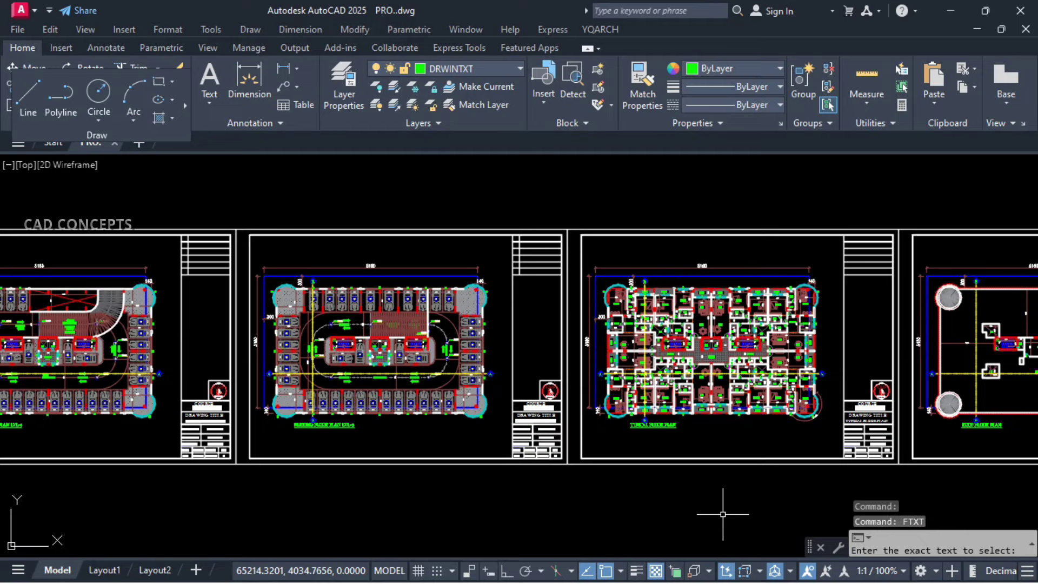
pyautogui.write('D4')
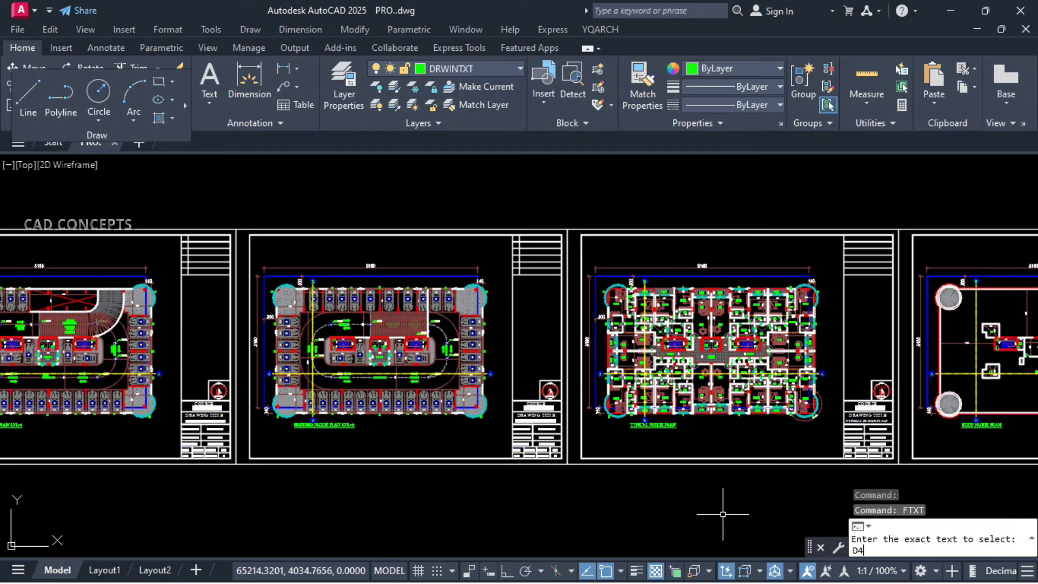
pyautogui.press('Return')
# Step: Copy the selected D4 labels to the empty area above the typical floor plan sheet
pyautogui.scroll(-2, 724, 498)
pyautogui.write('co')
pyautogui.press('Return')
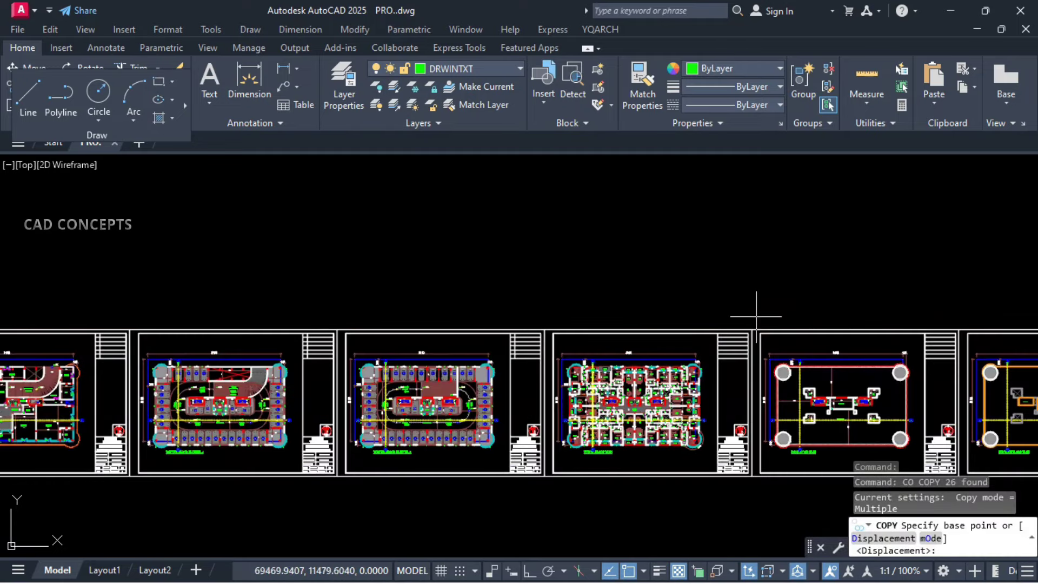
pyautogui.click(769, 319)
pyautogui.click(787, 221)
pyautogui.press('Escape')
# Step: Inspect the copied D4 labels above the floor plan sheets
pyautogui.scroll(5, 788, 220)
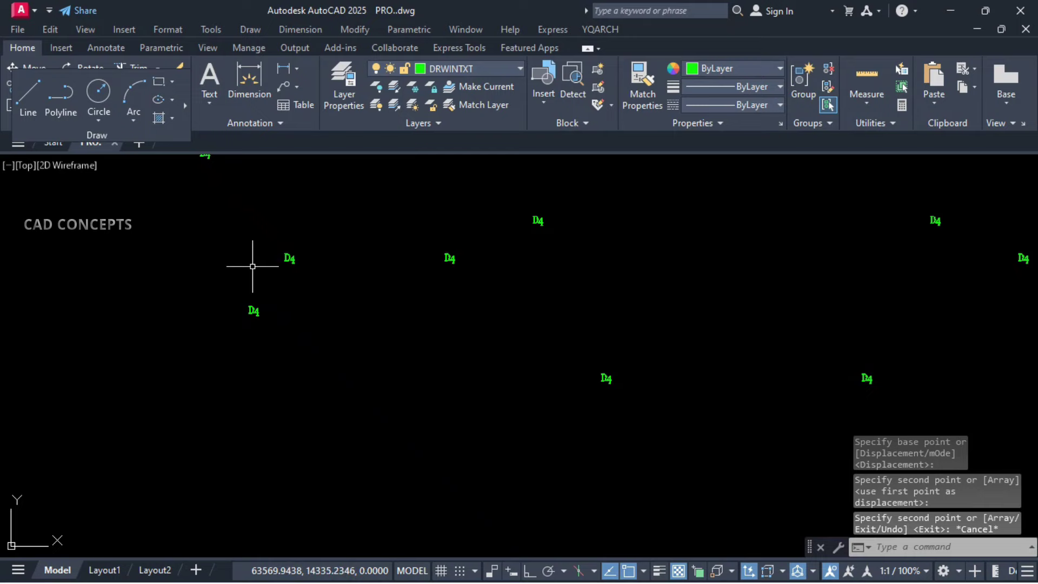
pyautogui.moveTo(250, 266); pyautogui.dragTo(291, 321, button='middle')
pyautogui.moveTo(627, 280); pyautogui.dragTo(408, 233, button='middle')
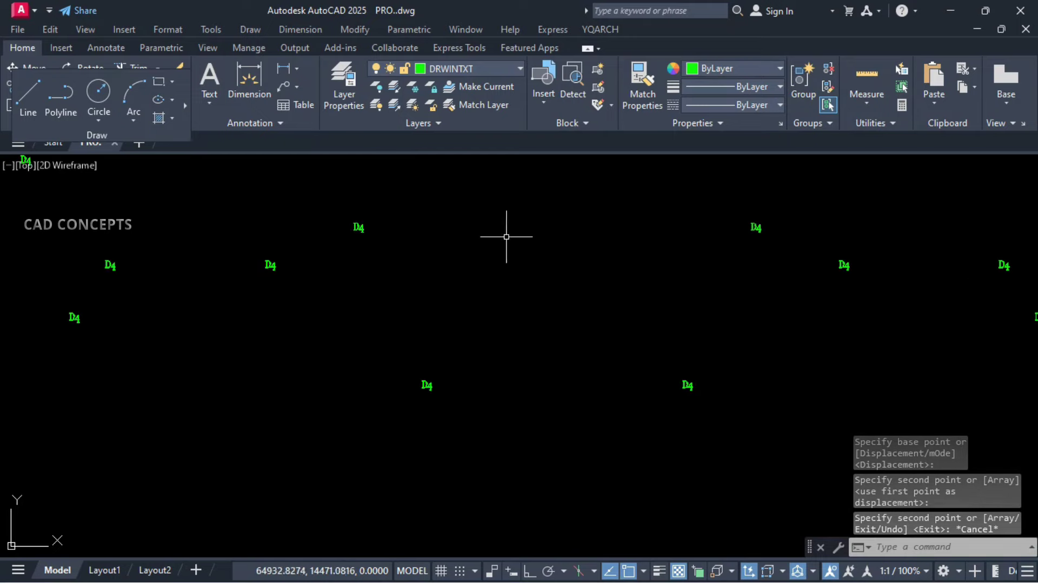
pyautogui.moveTo(765, 239); pyautogui.dragTo(541, 252, button='middle')
pyautogui.scroll(2, 836, 201)
pyautogui.scroll(-8, 737, 203)
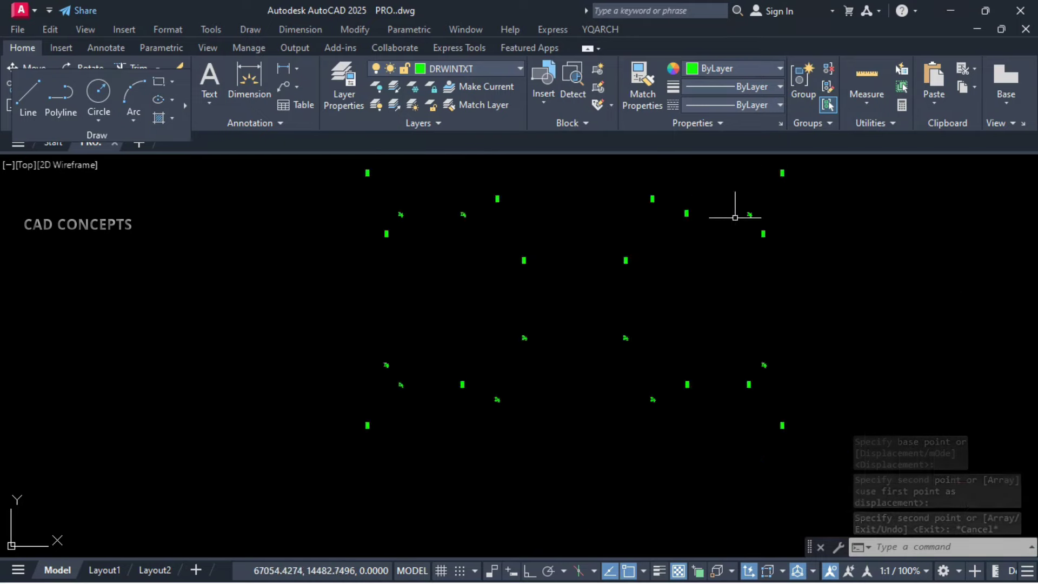
# Step: Run FTXT with the exact text D3 to select all matching door labels
pyautogui.write('FTXT')
pyautogui.press('Return')
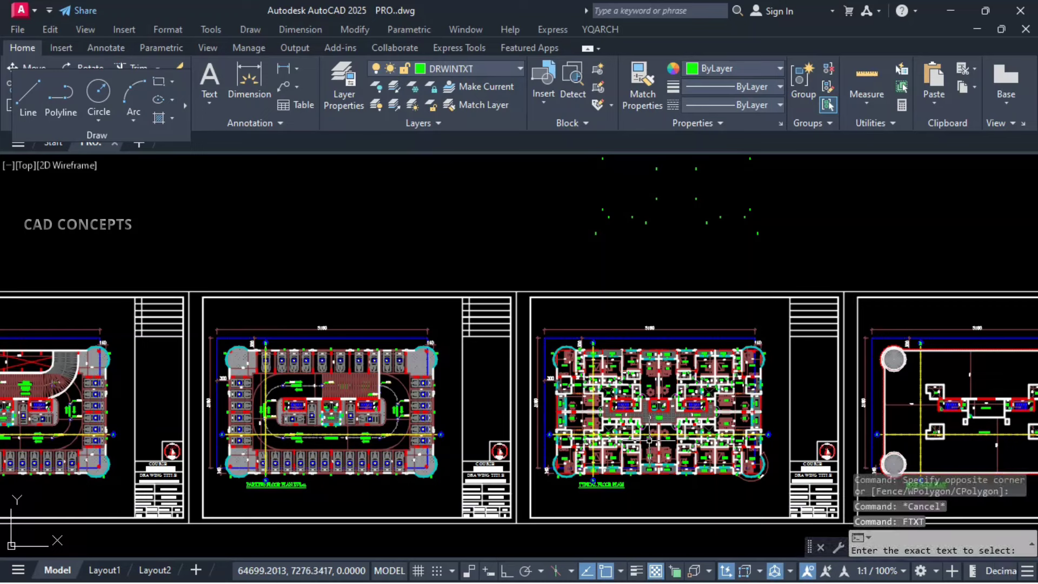
pyautogui.write('D')
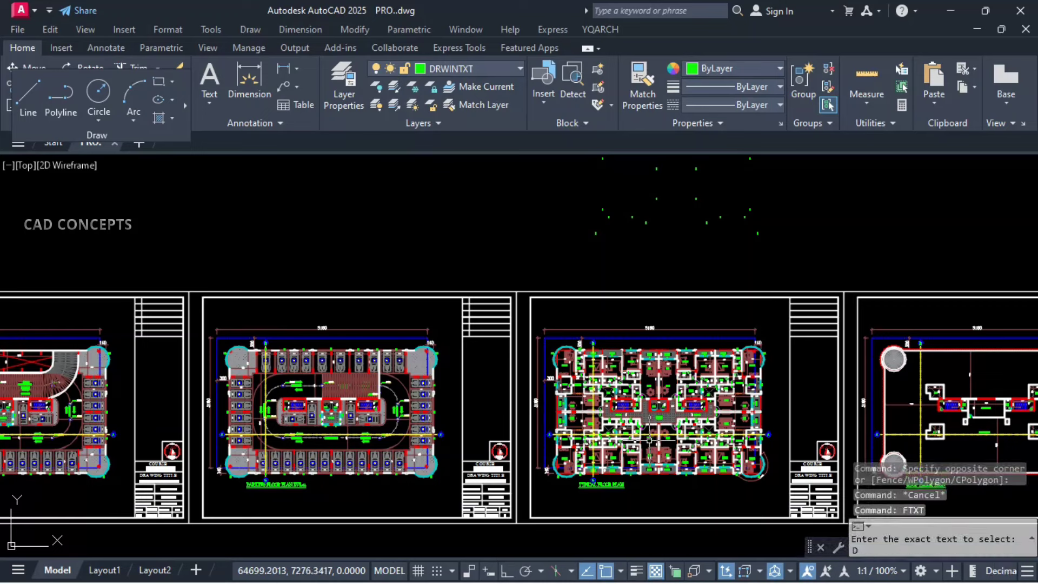
pyautogui.write('3')
pyautogui.press('Return')
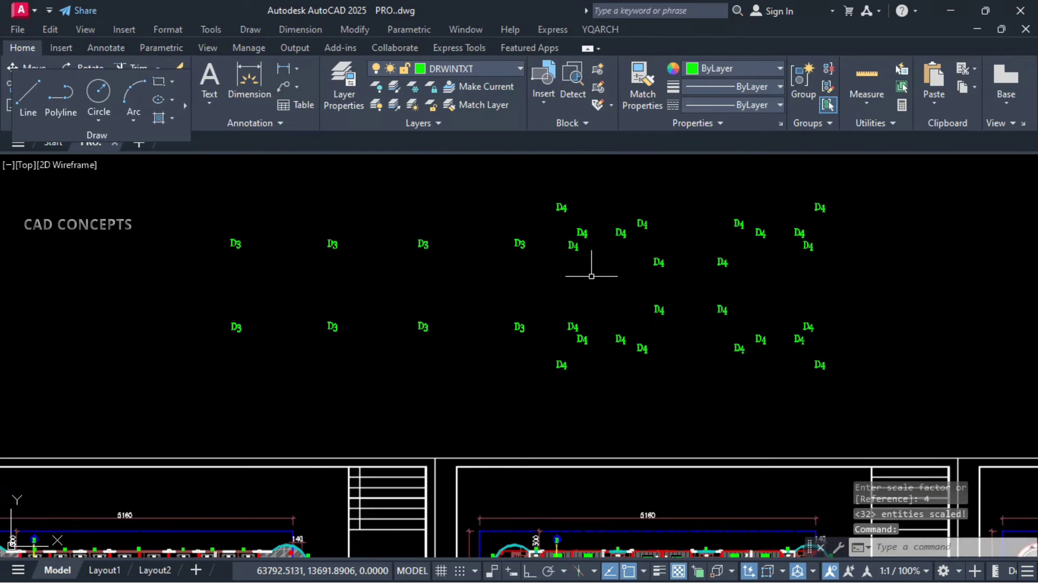
# Step: Highlight the separated D3 and D4 labels by group and all together to review them, clearing each selection
pyautogui.moveTo(592, 276); pyautogui.dragTo(540, 293, button='middle')
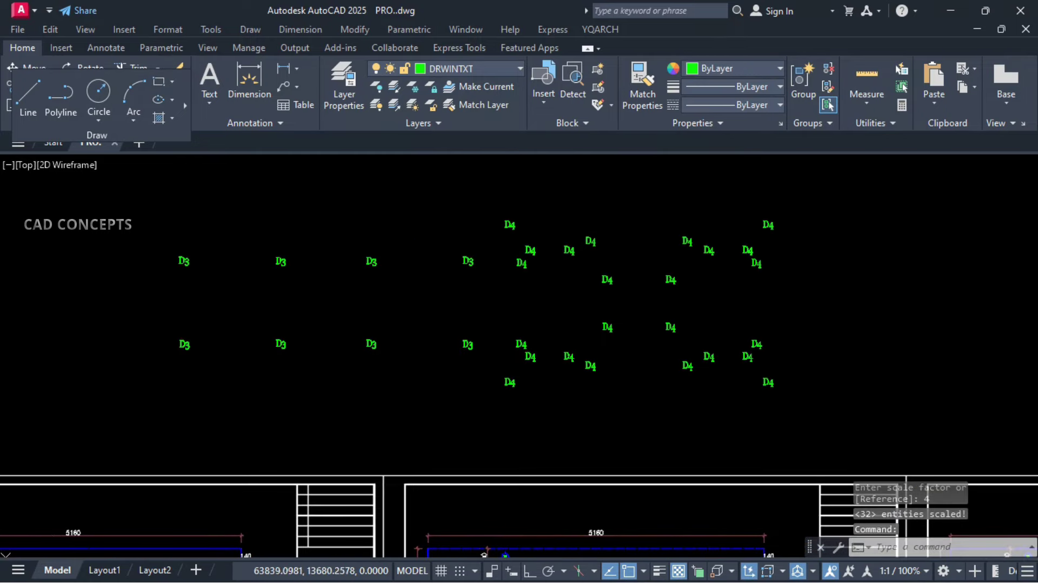
pyautogui.press('Escape')
pyautogui.click(92, 236)
pyautogui.press('Escape')
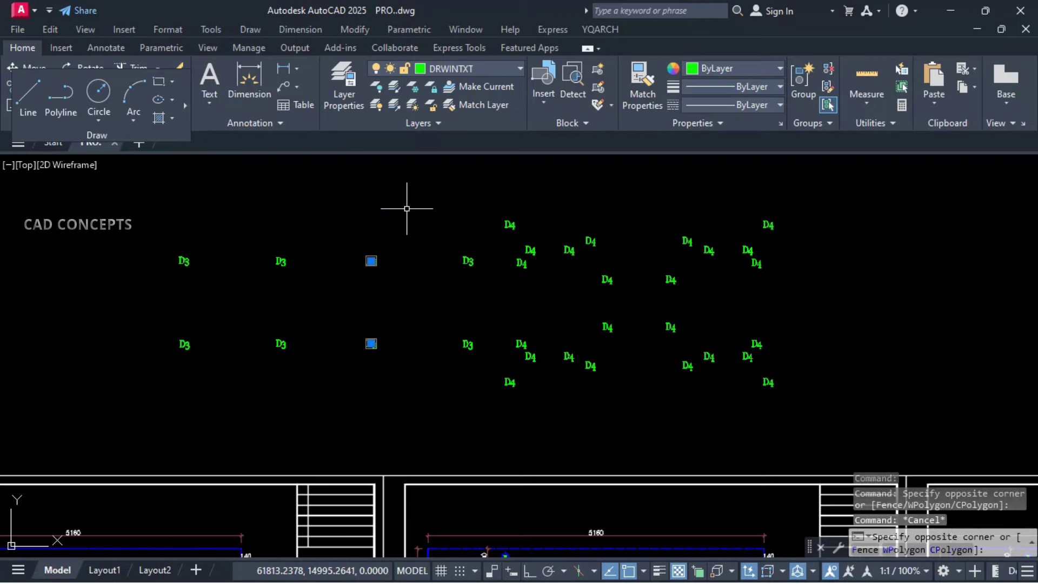
pyautogui.click(424, 185)
pyautogui.click(823, 433)
pyautogui.press('Escape')
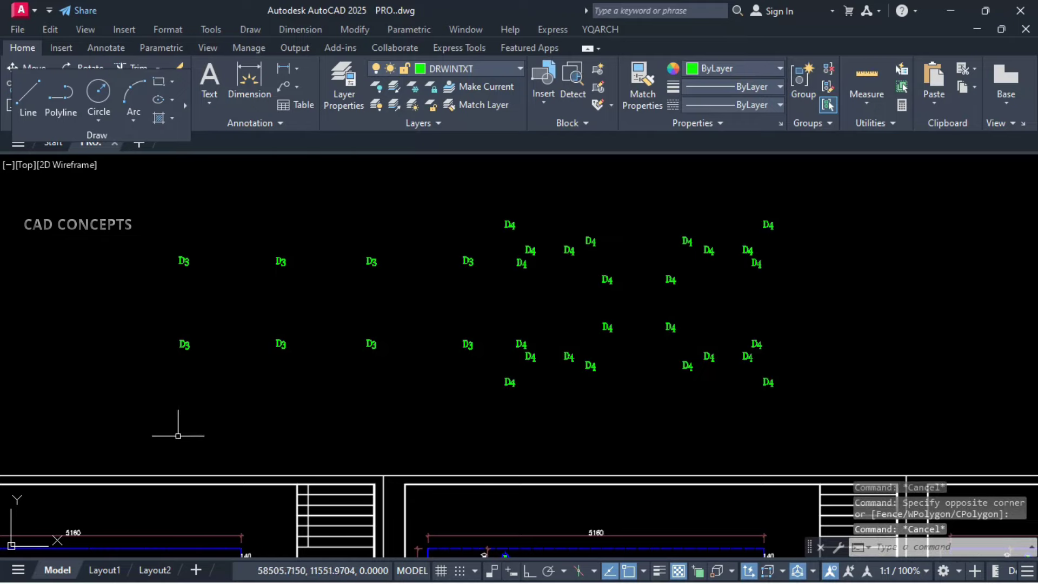
pyautogui.click(108, 441)
pyautogui.click(941, 195)
pyautogui.press('Escape')
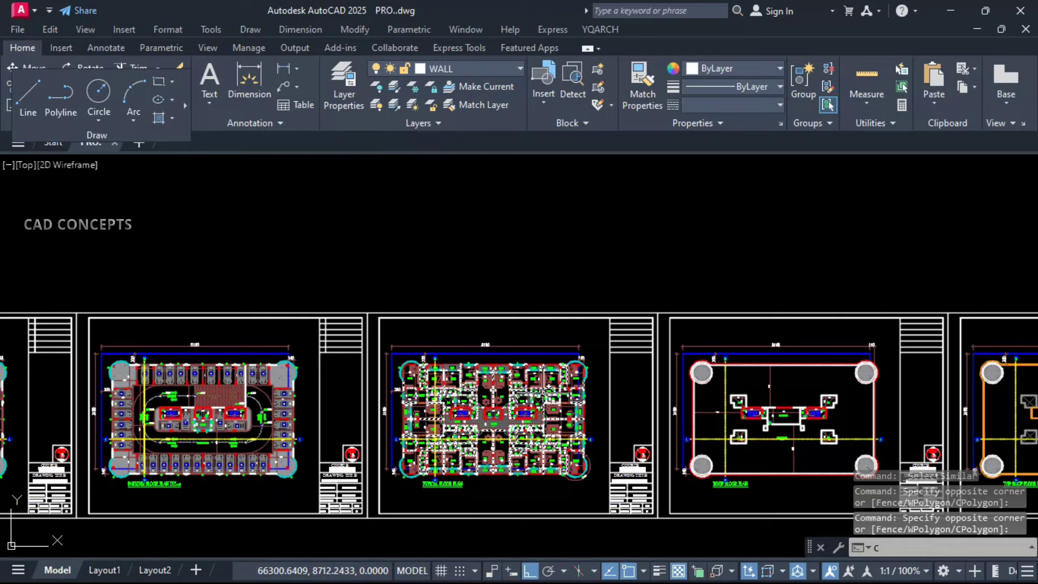
# Step: Copy the selected wall lines of the typical floor plan, picking a base point below its sheet
pyautogui.write('co')
pyautogui.press('Return')
pyautogui.click(565, 511)
pyautogui.scroll(-2, 565, 511)
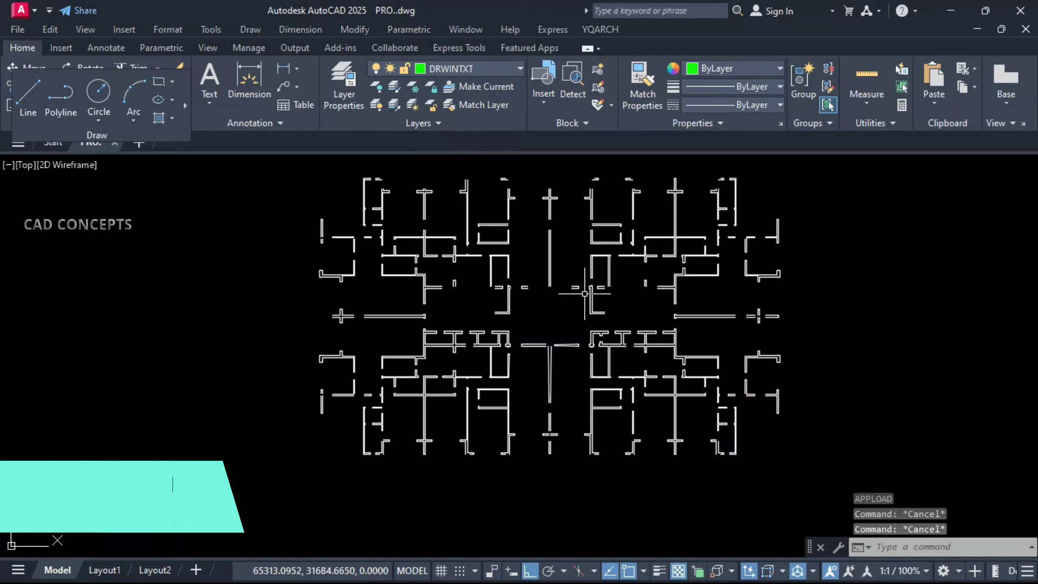
# Step: Run XLN on the whole copied wall layout with a minimum deviation of 1 degree and a maximum of 5 degrees
pyautogui.write('ln')
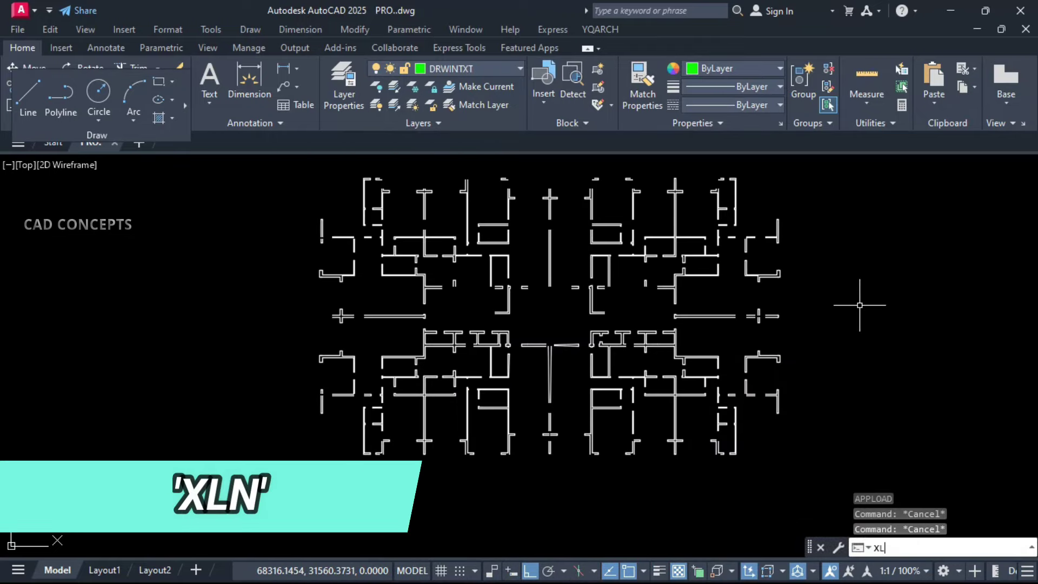
pyautogui.press('Return')
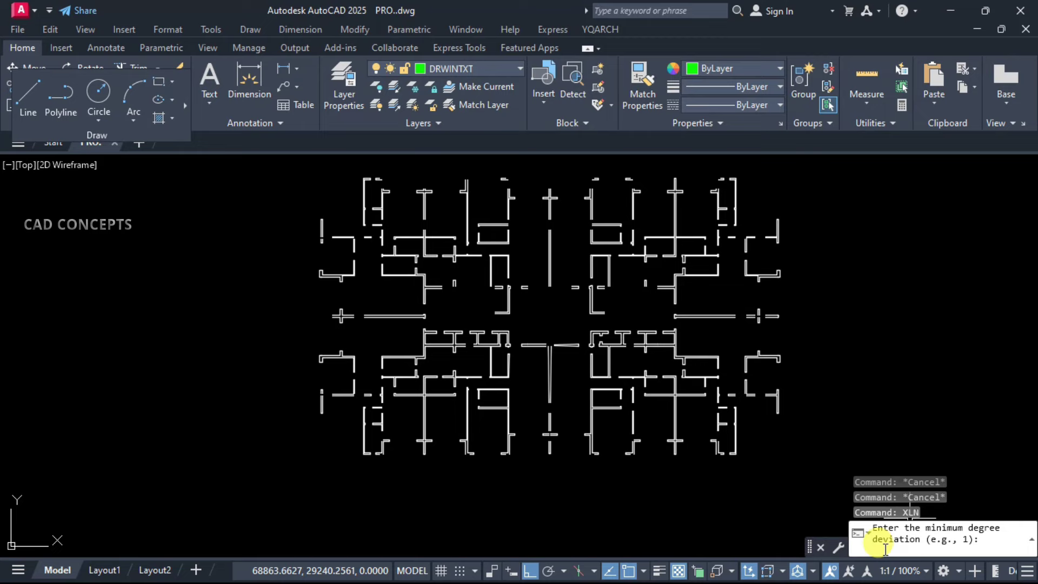
pyautogui.press('Return')
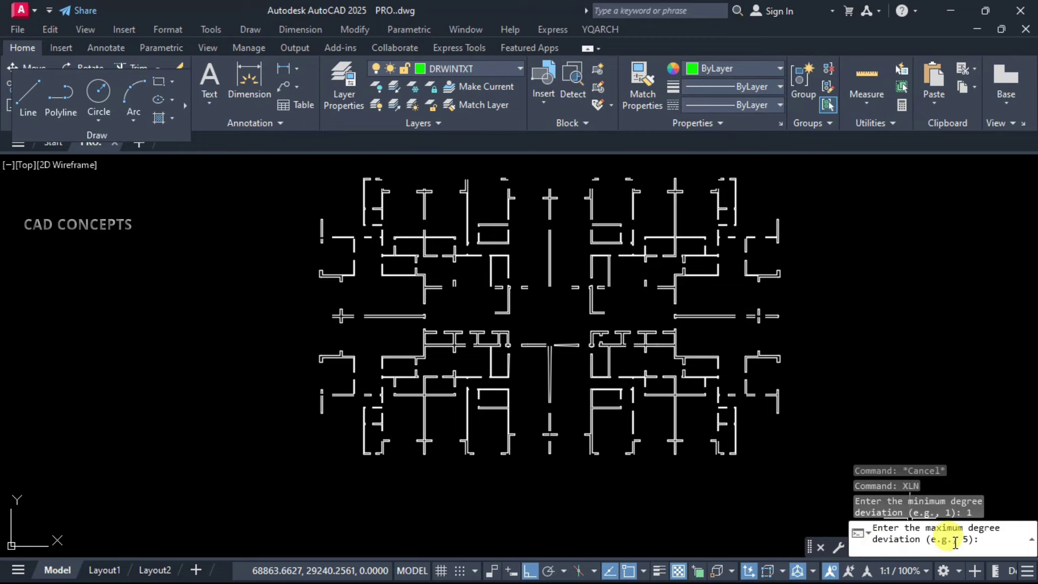
pyautogui.press('Return')
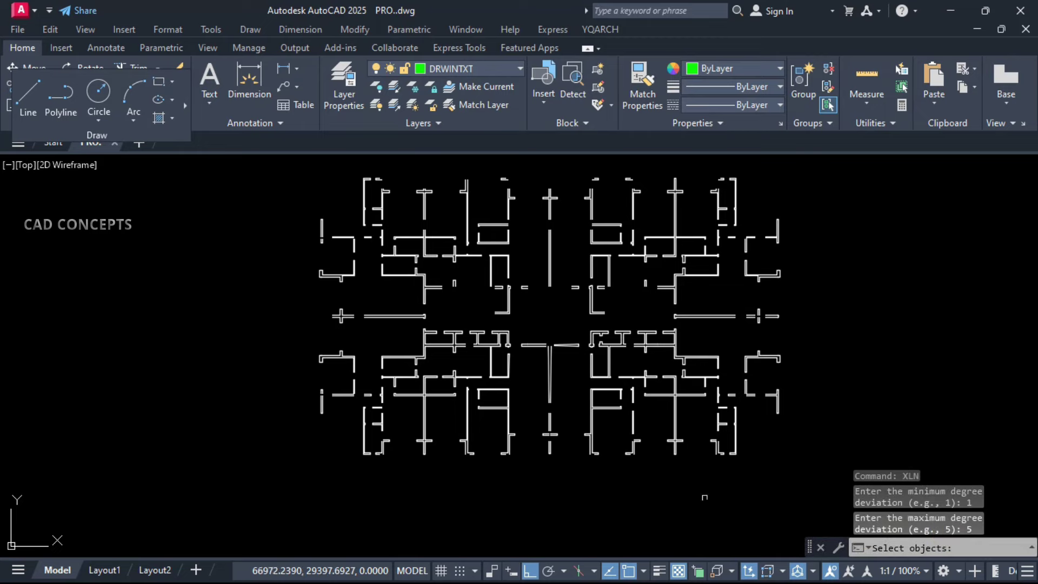
pyautogui.click(226, 479)
pyautogui.click(946, 162)
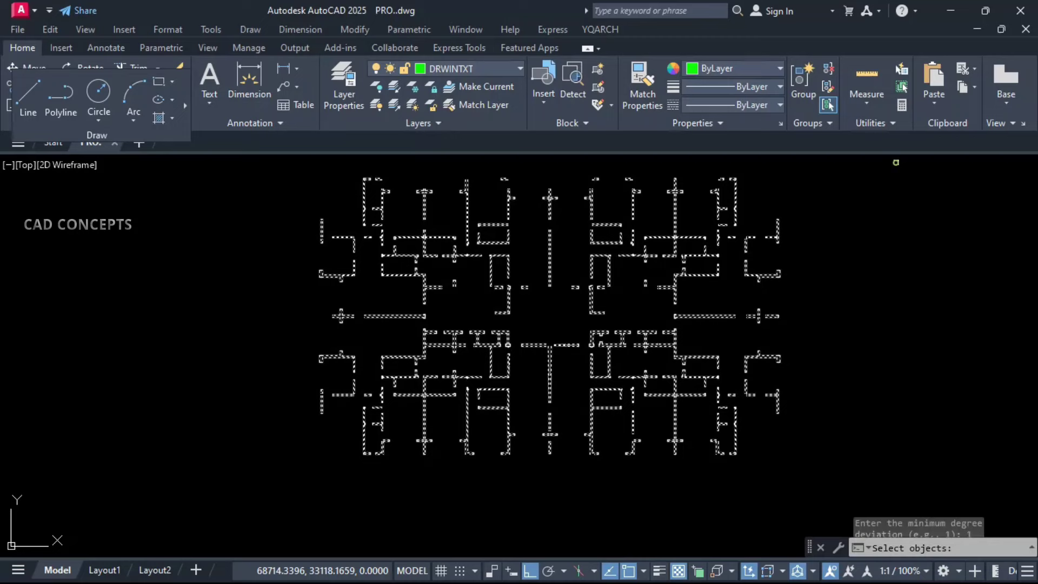
pyautogui.press('Return')
# Step: Change the color of the selected slanted wall lines to red 205,32,39 and clear the selection
pyautogui.scroll(5, 517, 373)
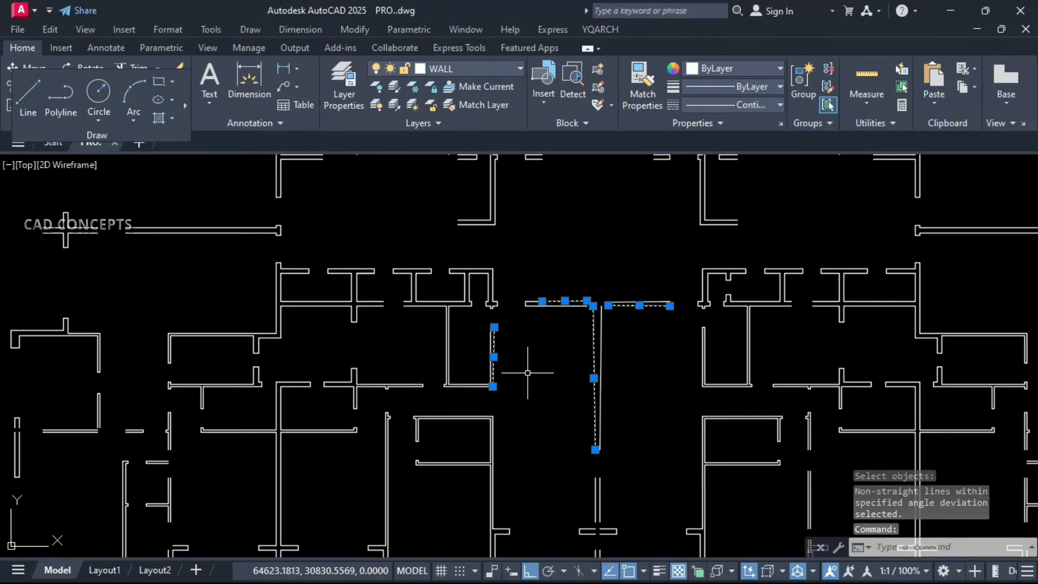
pyautogui.scroll(2, 527, 372)
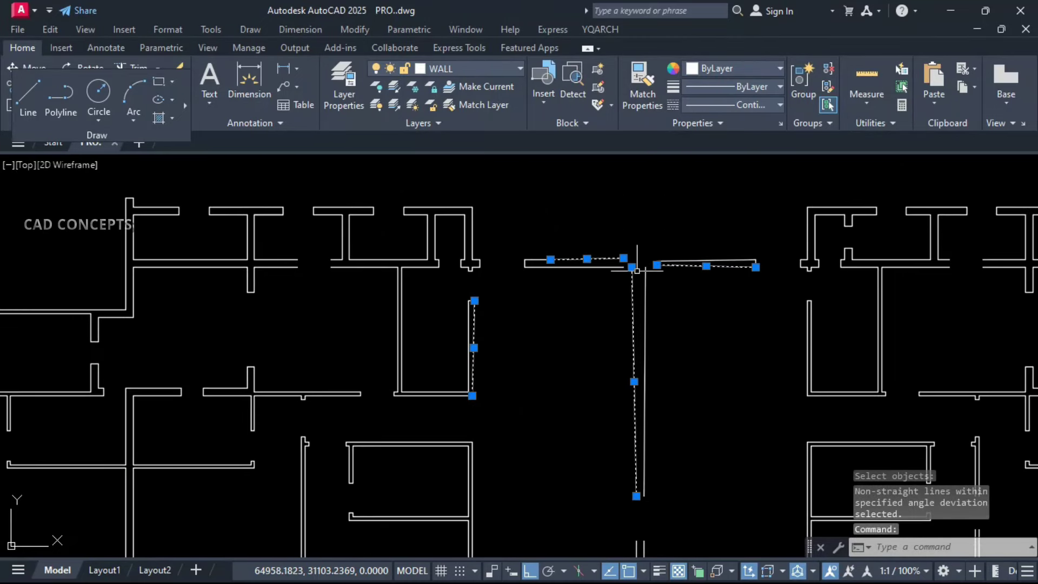
pyautogui.click(737, 76)
pyautogui.click(734, 141)
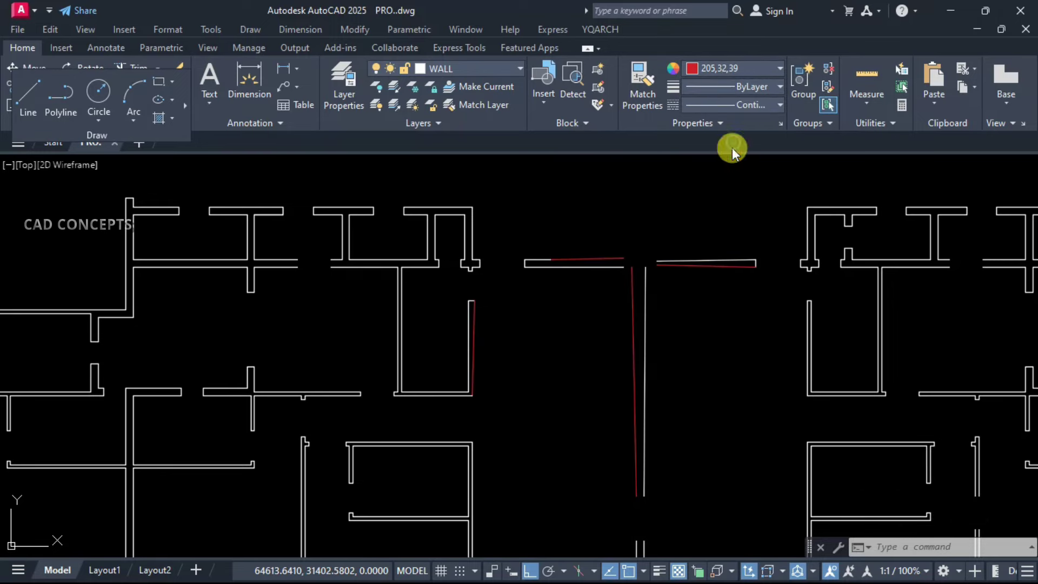
pyautogui.press('Escape')
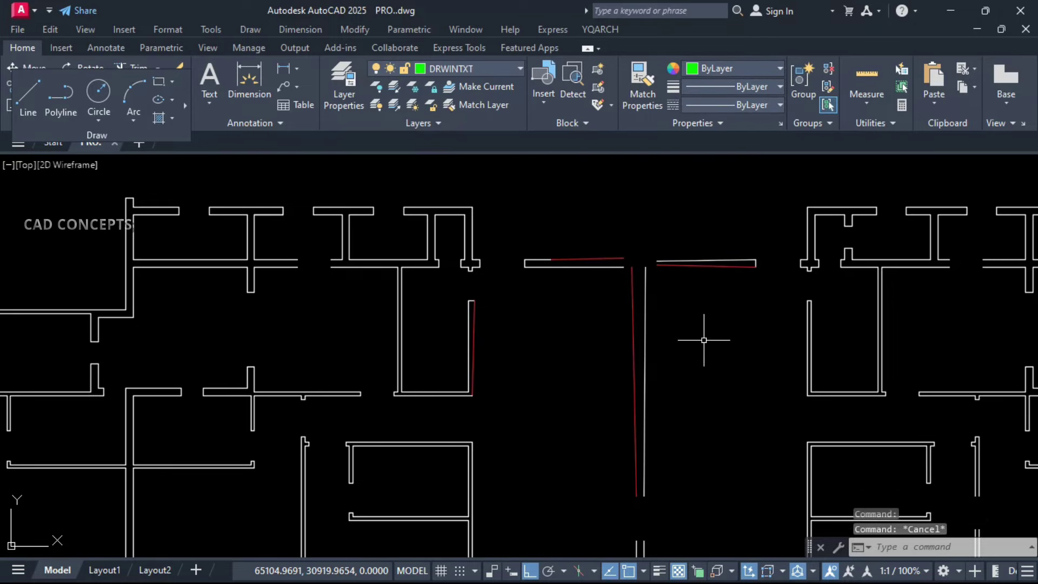
# Step: Draw a straight vertical line and a straight horizontal line from the ends of two red slanted wall lines as alignment references
pyautogui.write('l')
pyautogui.press('Return')
pyautogui.click(479, 393)
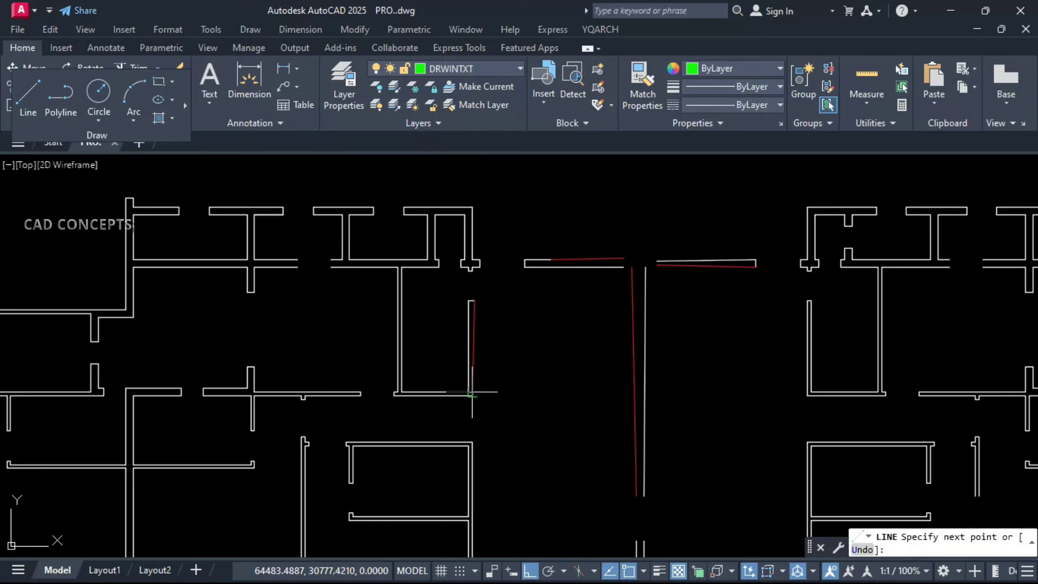
pyautogui.click(443, 289)
pyautogui.press('Escape')
pyautogui.press('space')
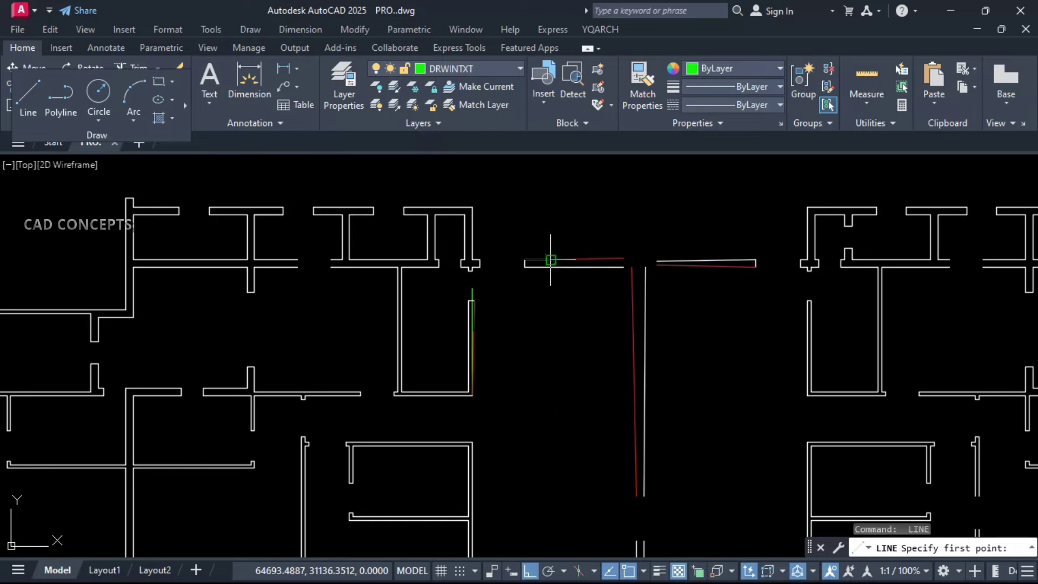
pyautogui.click(551, 257)
pyautogui.click(653, 224)
pyautogui.press('space')
pyautogui.press('space')
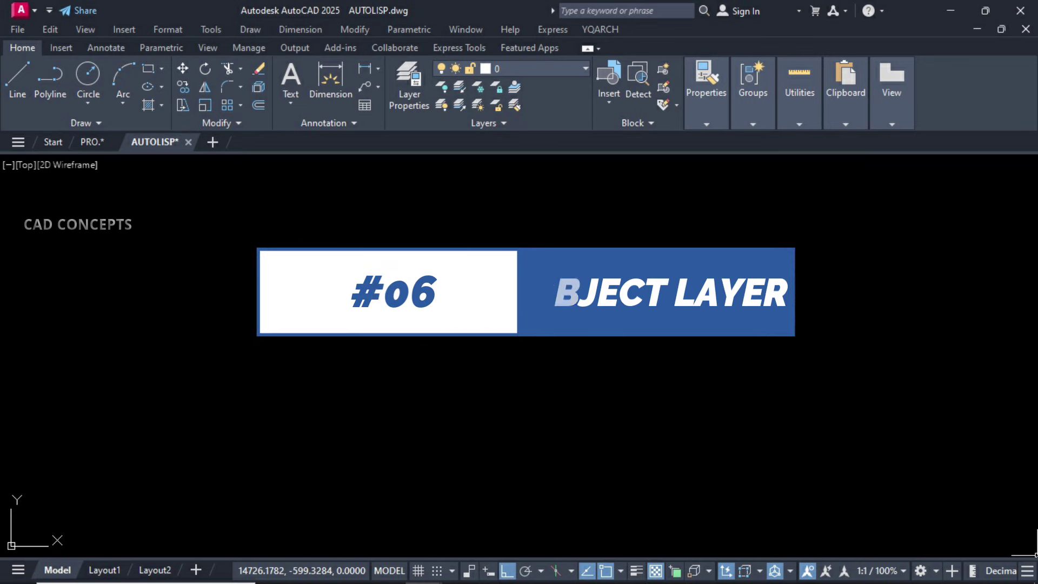
# Step: Select the six colored bars in the AUTOLISP drawing to check their layer against the layer list, then clear the selection
pyautogui.moveTo(83, 489)
pyautogui.mouseDown()
pyautogui.moveTo(876, 294)
pyautogui.moveTo(895, 219)
pyautogui.moveTo(1024, 205)
pyautogui.mouseUp()
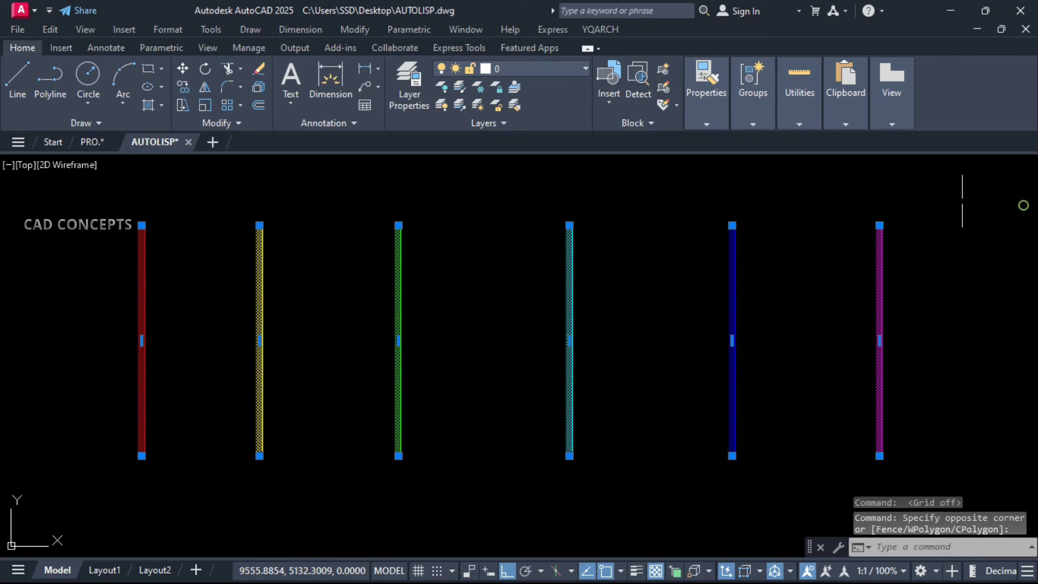
pyautogui.click(539, 73)
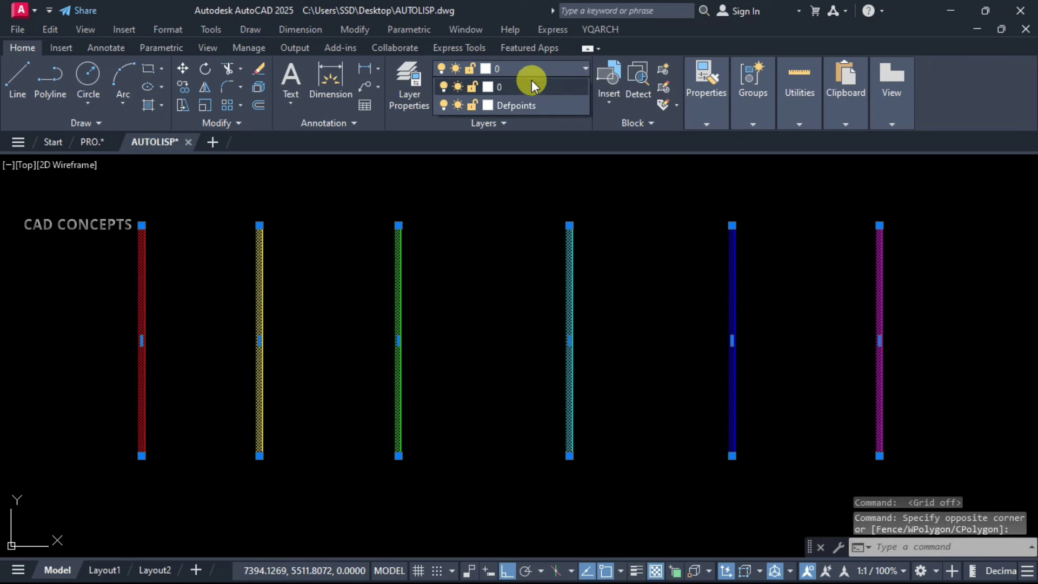
pyautogui.click(531, 82)
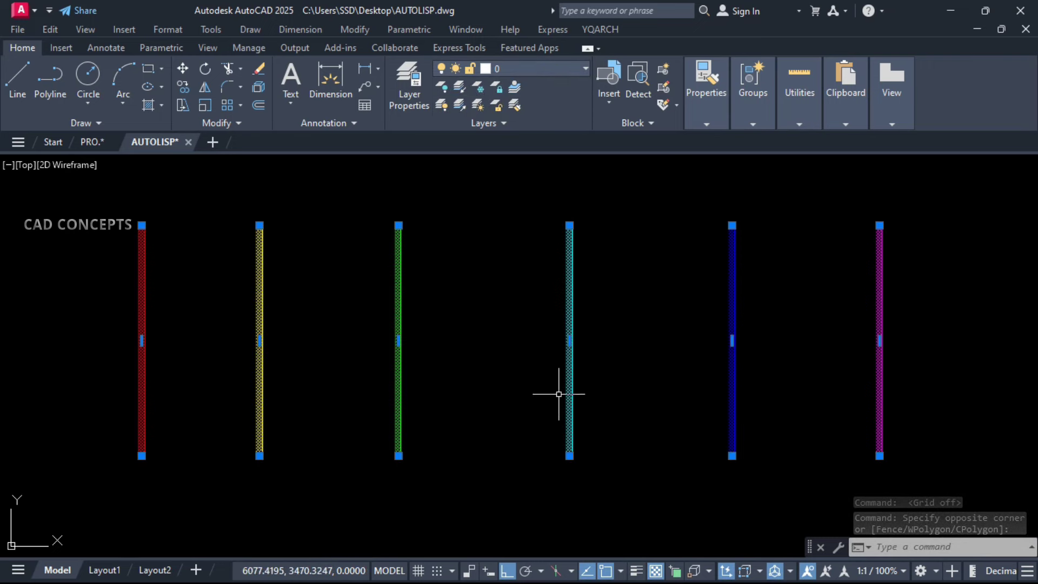
pyautogui.press('Escape')
pyautogui.press('Escape')
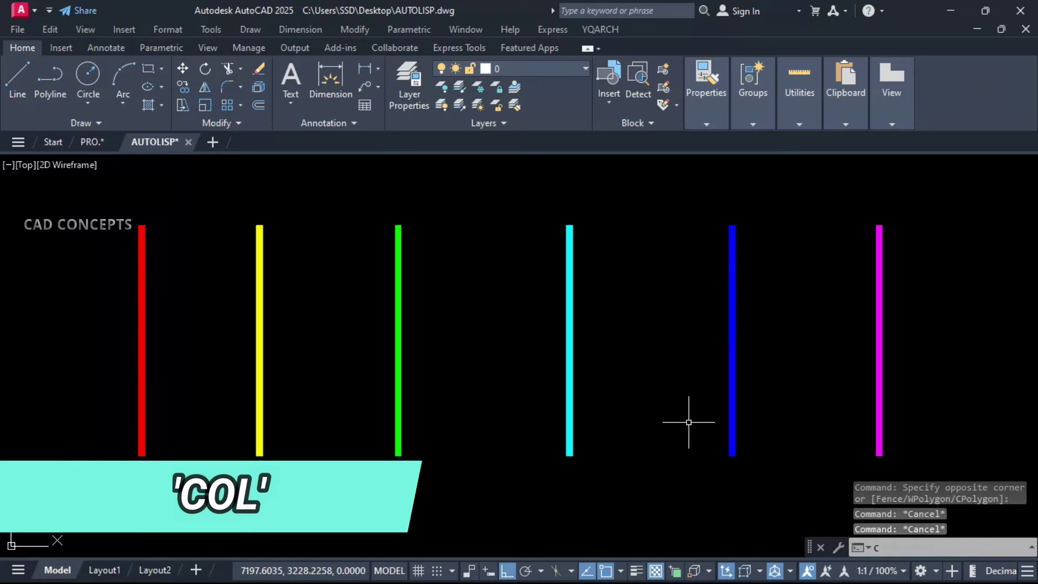
# Step: Run COL on all six colored bars to move them to layers based on their colors
pyautogui.write('COL')
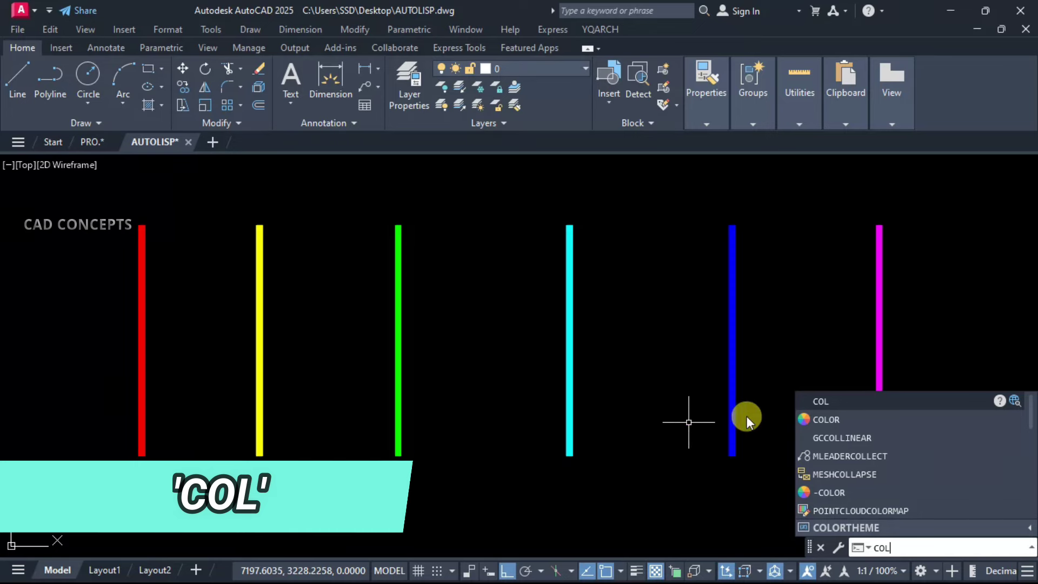
pyautogui.press('Return')
pyautogui.click(962, 234)
pyautogui.click(1, 450)
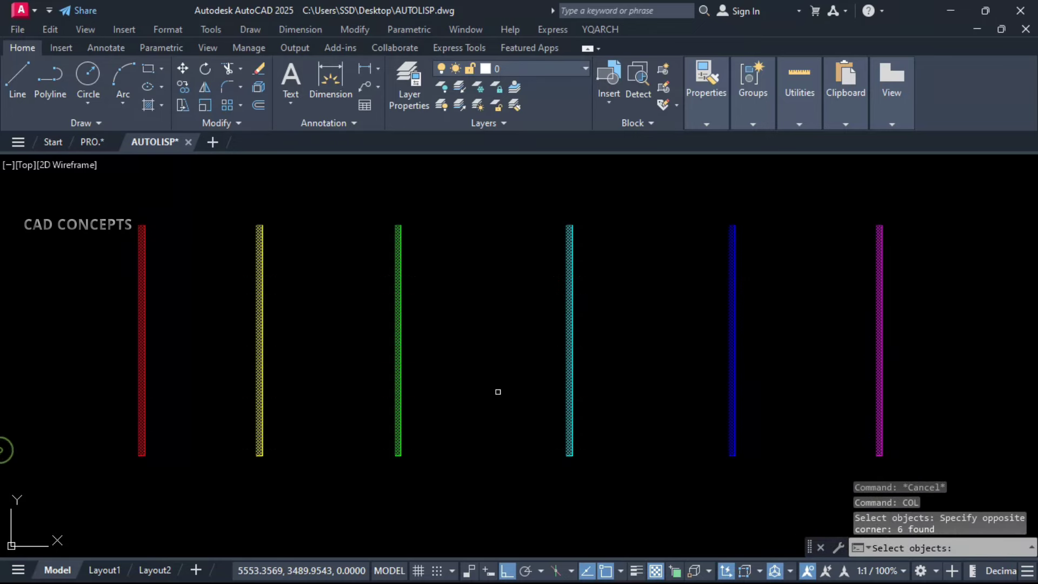
pyautogui.press('Return')
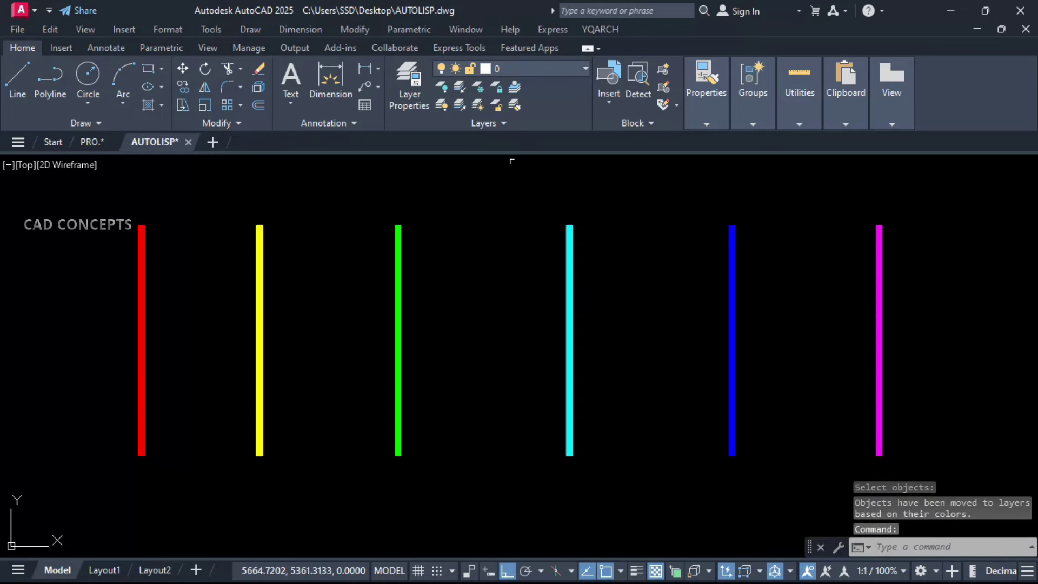
# Step: Switch layers Color_1 through Color_6 off and back on one at a time to check which bar each controls
pyautogui.click(531, 67)
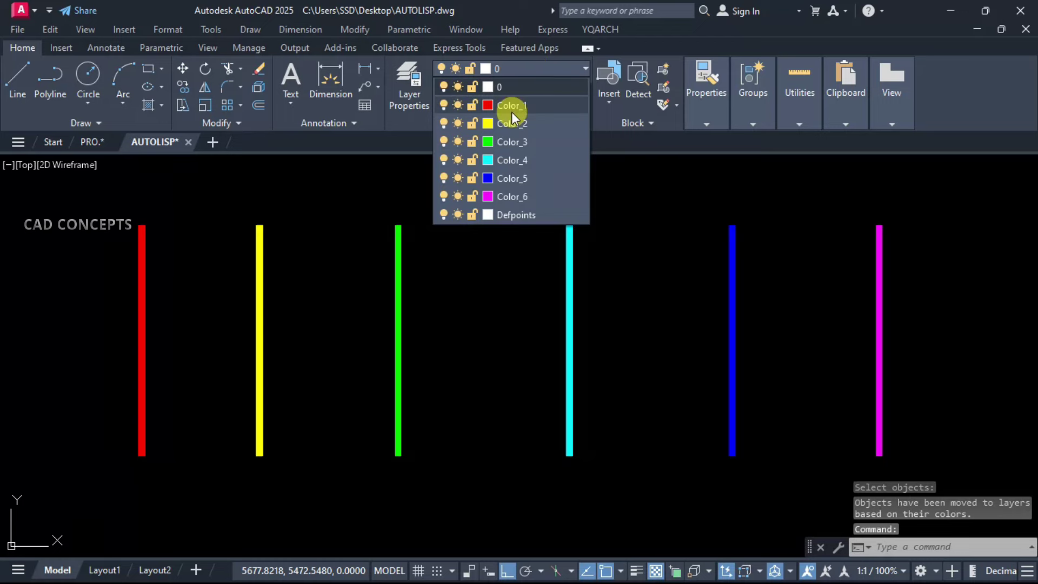
pyautogui.click(443, 105)
pyautogui.click(443, 104)
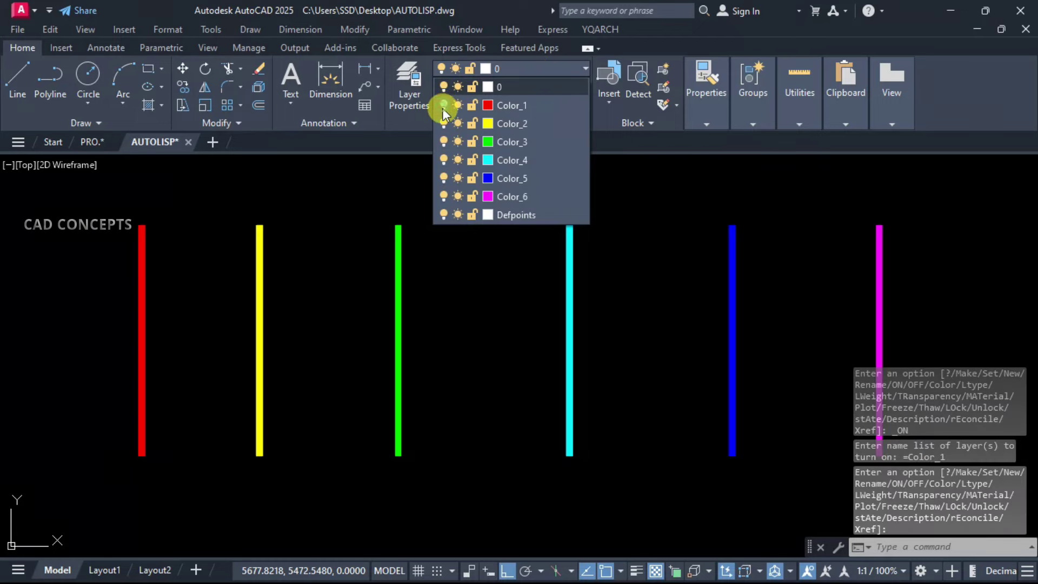
pyautogui.click(443, 123)
pyautogui.click(443, 124)
pyautogui.click(444, 140)
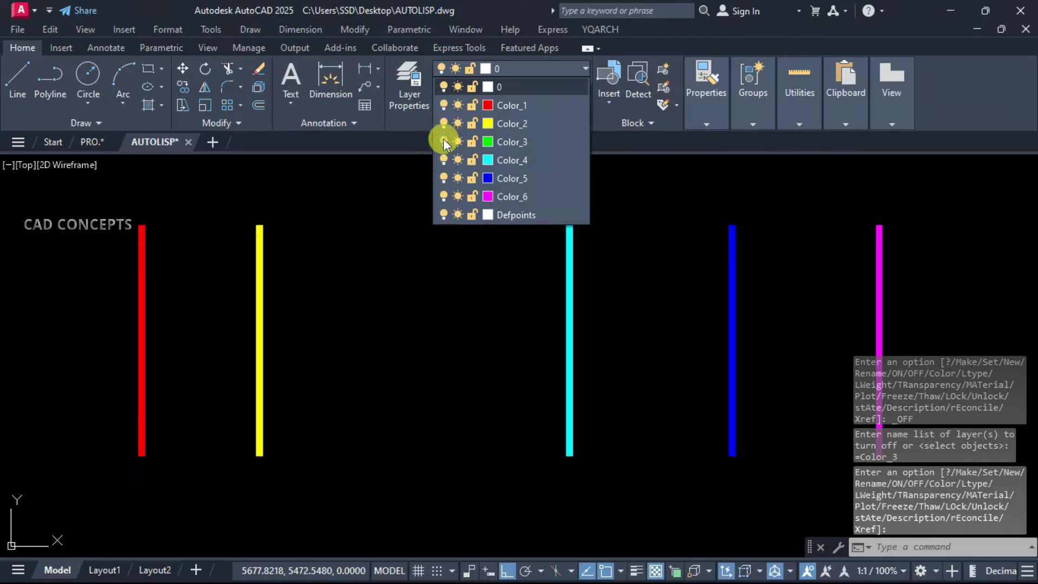
pyautogui.click(443, 139)
pyautogui.click(443, 160)
pyautogui.click(443, 160)
pyautogui.click(442, 178)
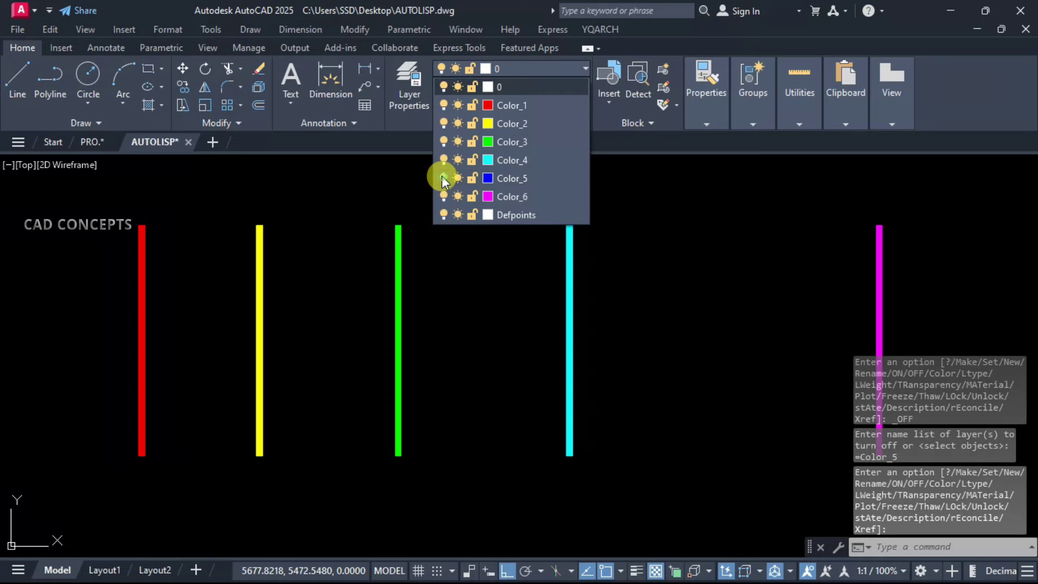
pyautogui.click(442, 177)
pyautogui.click(443, 196)
pyautogui.click(442, 196)
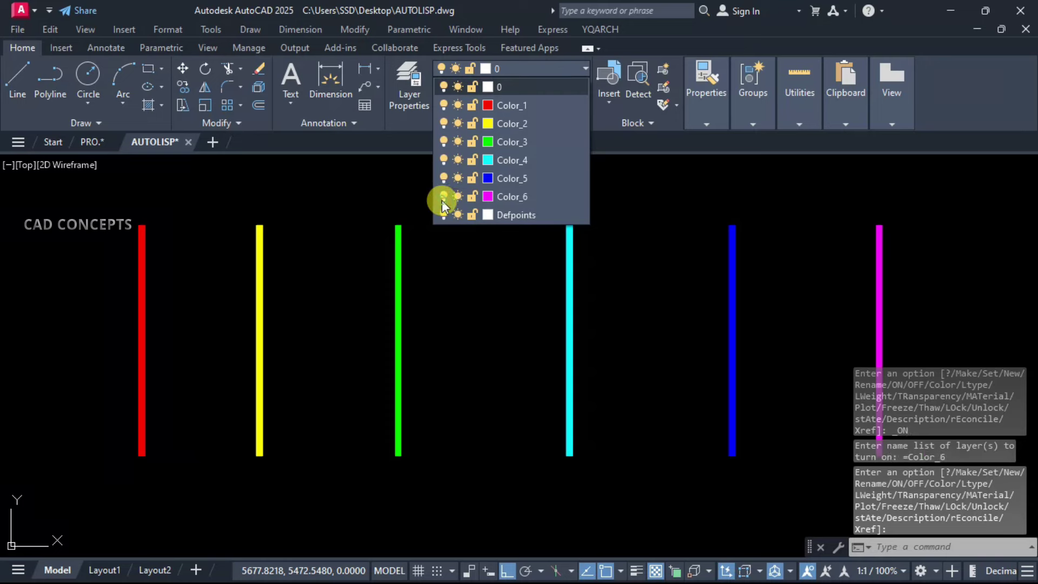
pyautogui.click(458, 374)
pyautogui.press('Escape')
pyautogui.press('Escape')
pyautogui.press('Escape')
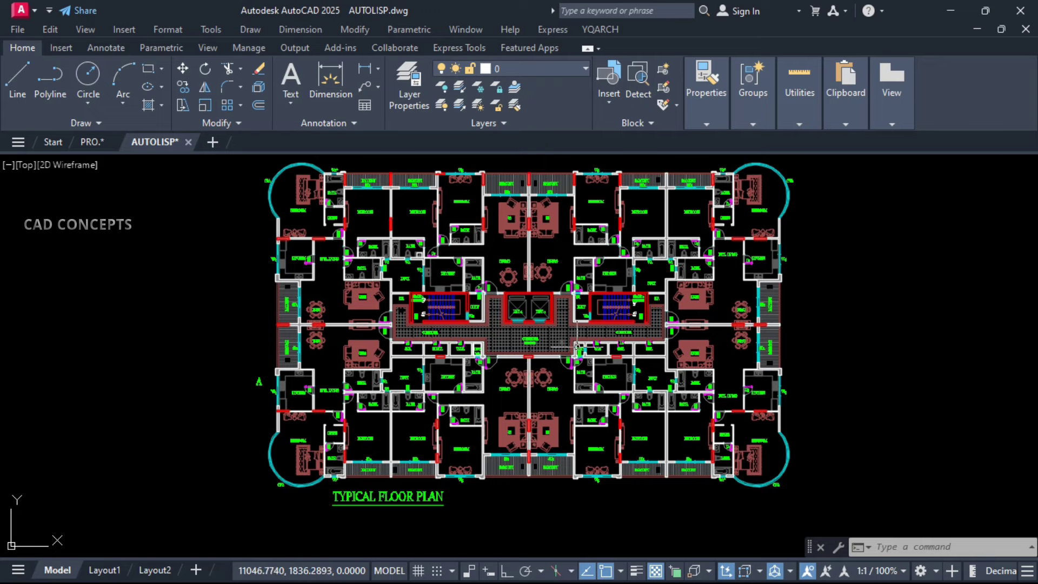
# Step: Run COB on the entire typical floor plan and place the object count list below the TYPICAL FLOOR PLAN title
pyautogui.write('COB')
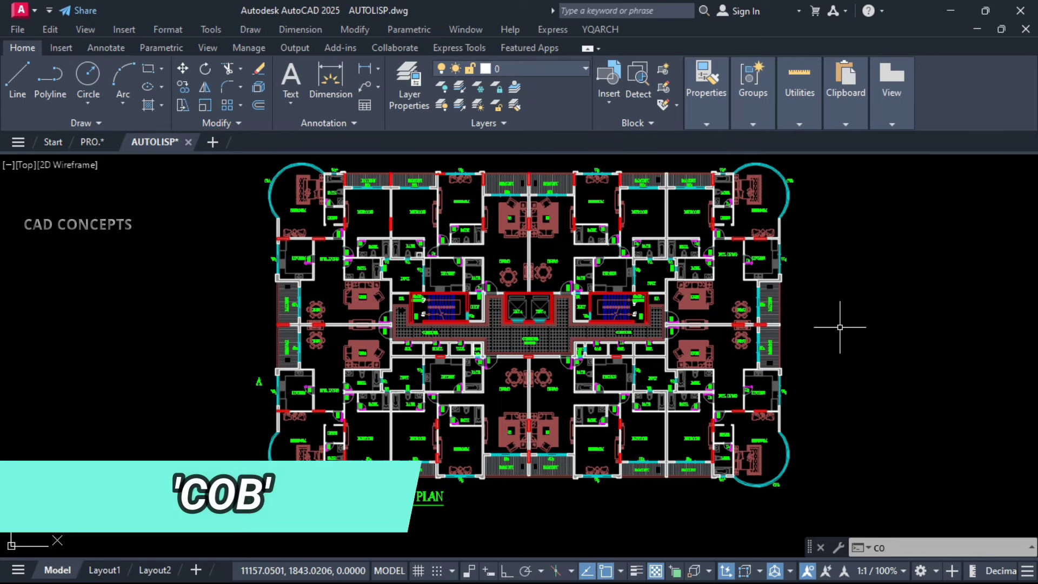
pyautogui.scroll(-2, 522, 419)
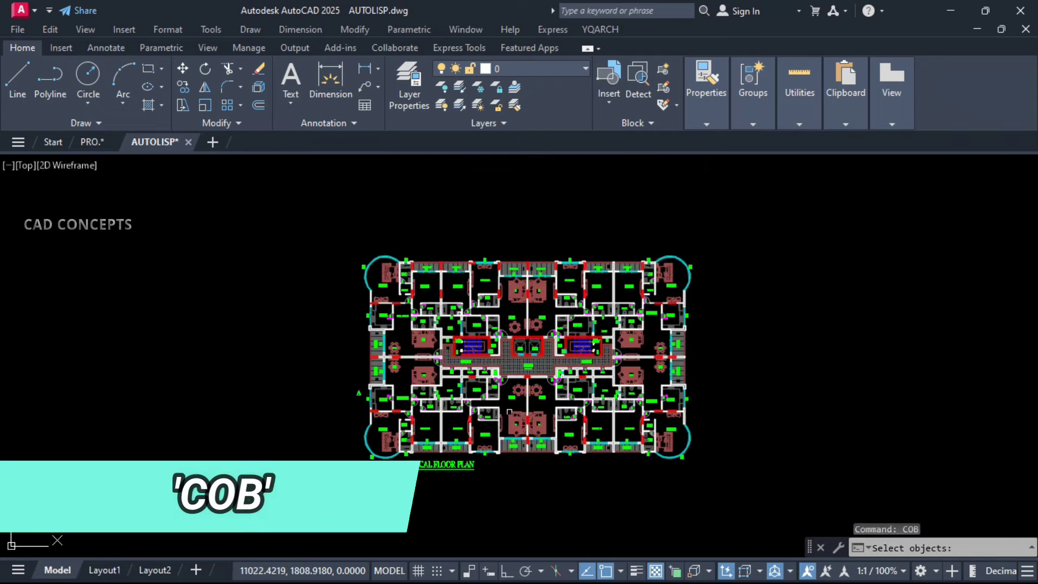
pyautogui.click(317, 236)
pyautogui.click(706, 471)
pyautogui.rightClick(691, 457)
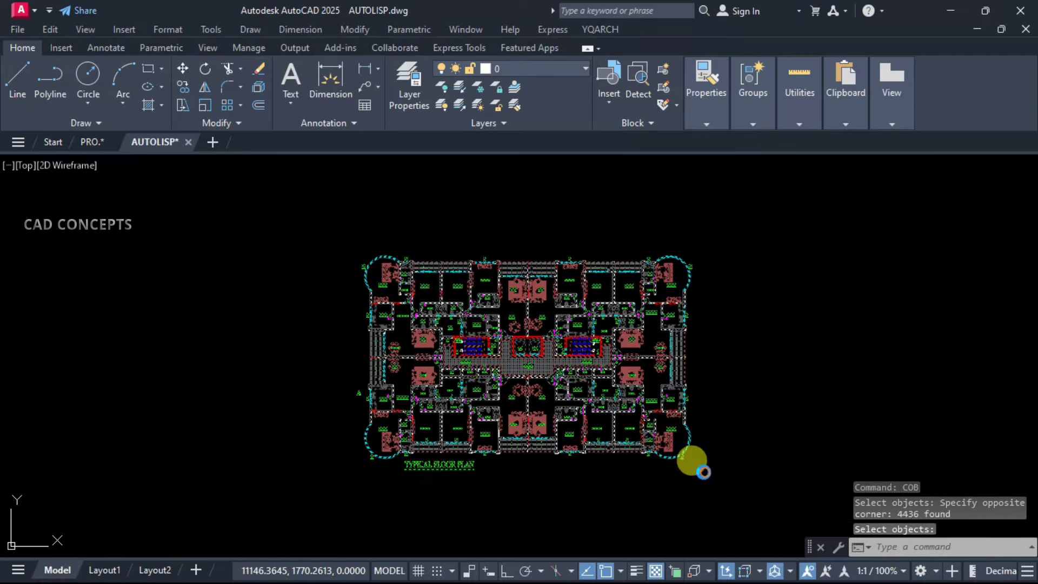
pyautogui.scroll(2, 648, 470)
pyautogui.moveTo(771, 291); pyautogui.dragTo(829, 329, button='middle')
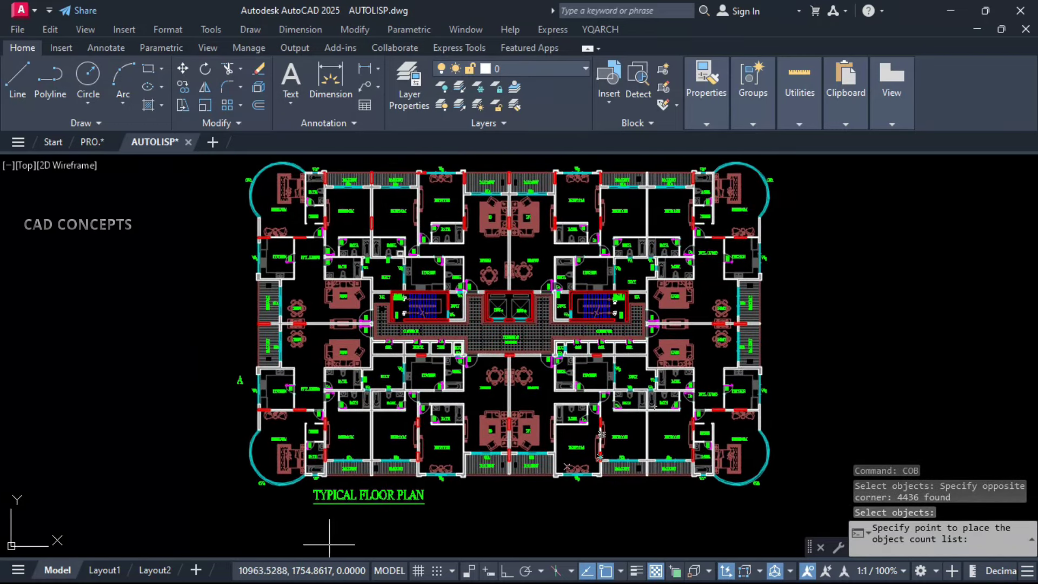
pyautogui.click(351, 540)
# Step: Read through the object count list below the TYPICAL FLOOR PLAN title from TEXT to HATCH
pyautogui.scroll(5, 328, 543)
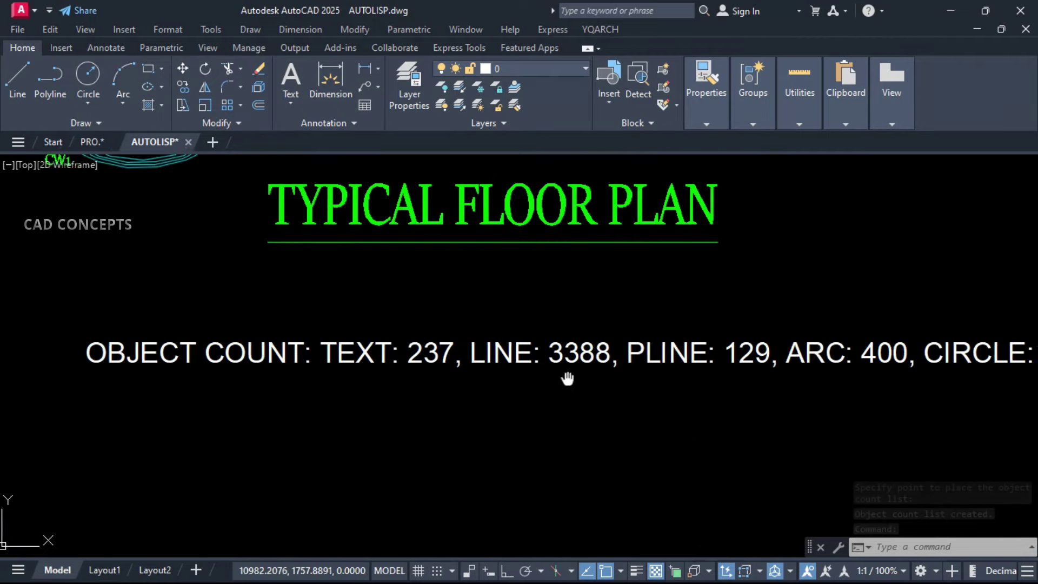
pyautogui.moveTo(566, 380); pyautogui.dragTo(431, 371, button='middle')
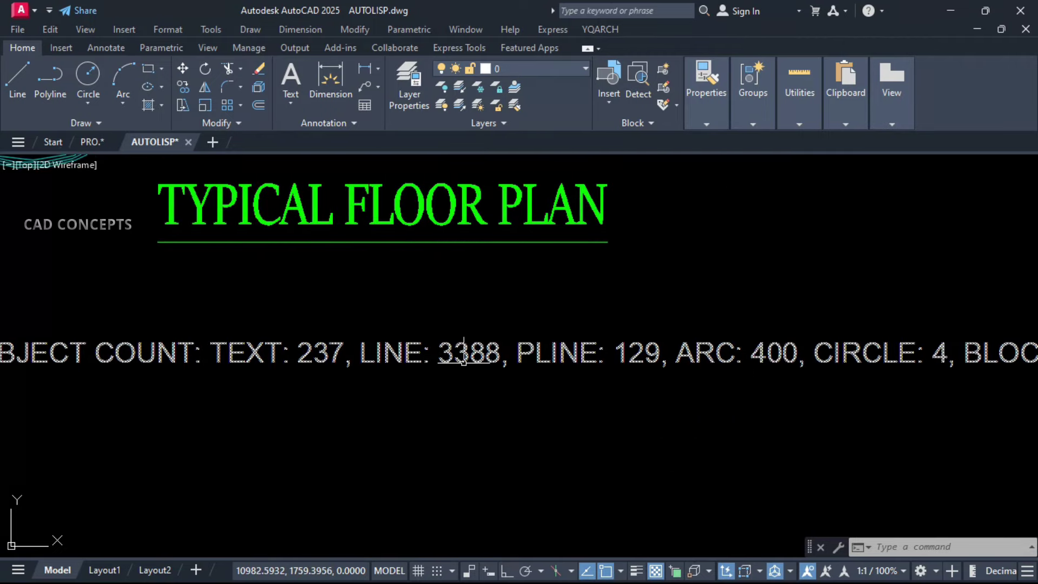
pyautogui.moveTo(579, 394); pyautogui.dragTo(476, 378, button='middle')
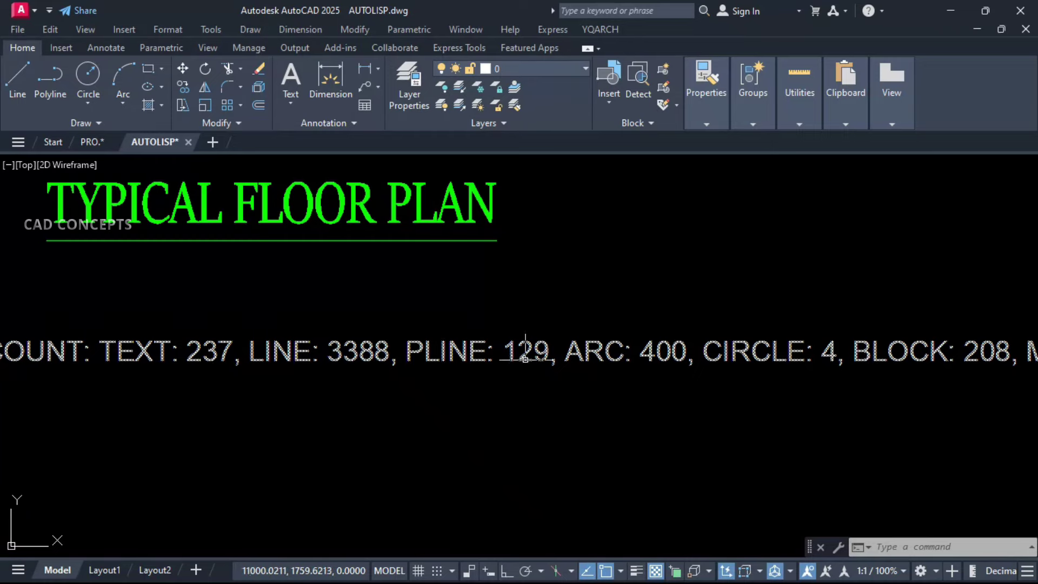
pyautogui.moveTo(620, 390); pyautogui.dragTo(459, 383)
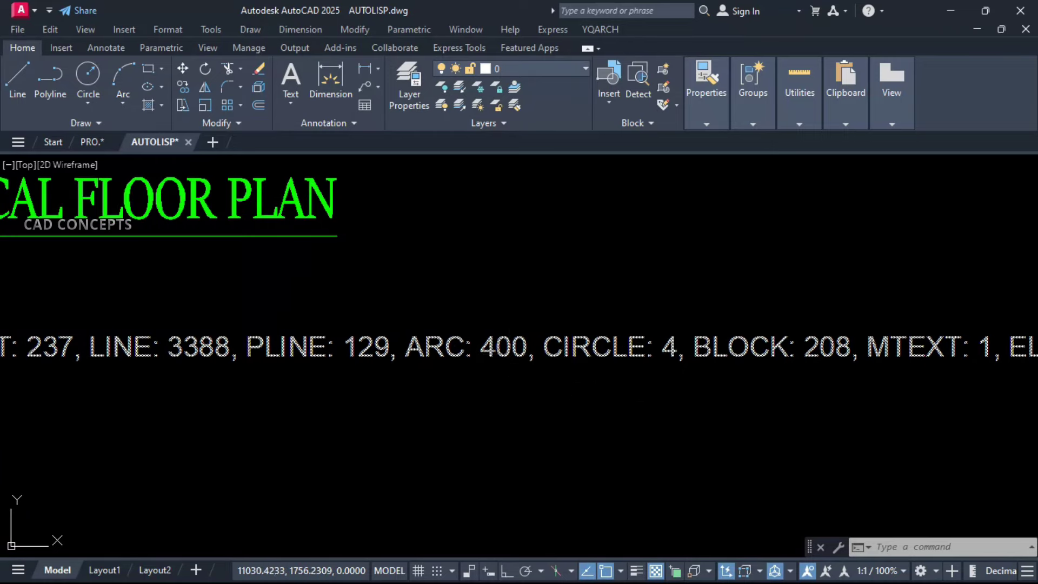
pyautogui.moveTo(664, 388); pyautogui.dragTo(513, 386, button='middle')
pyautogui.moveTo(639, 387); pyautogui.dragTo(510, 389, button='middle')
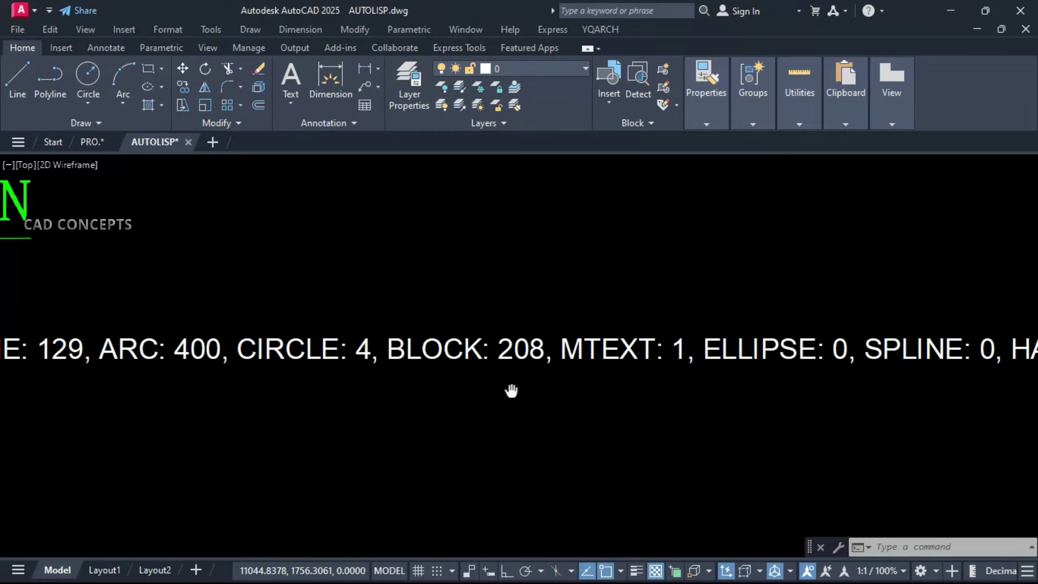
pyautogui.moveTo(677, 394); pyautogui.dragTo(558, 389, button='middle')
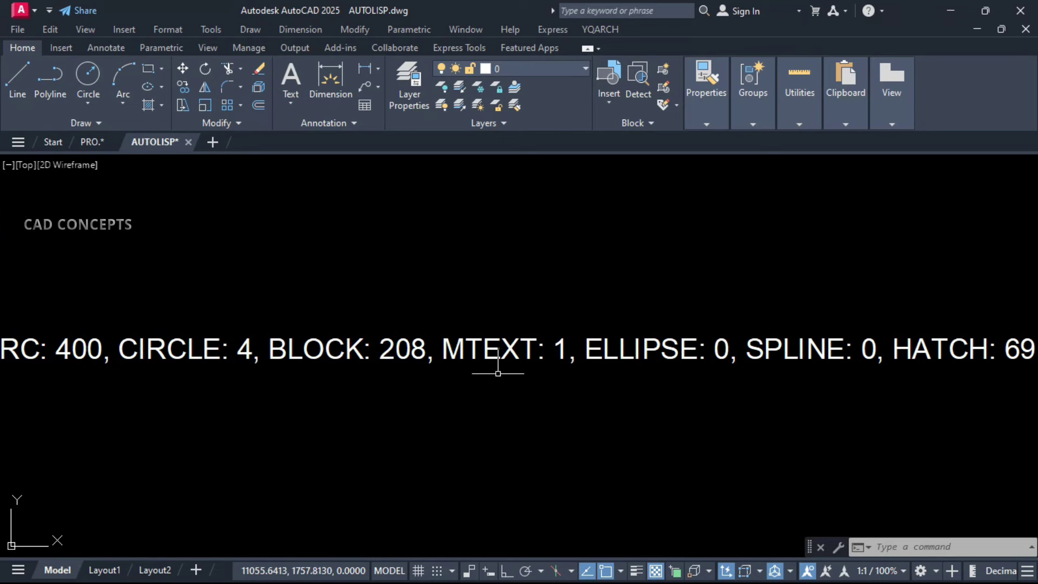
pyautogui.moveTo(644, 387); pyautogui.dragTo(504, 369, button='middle')
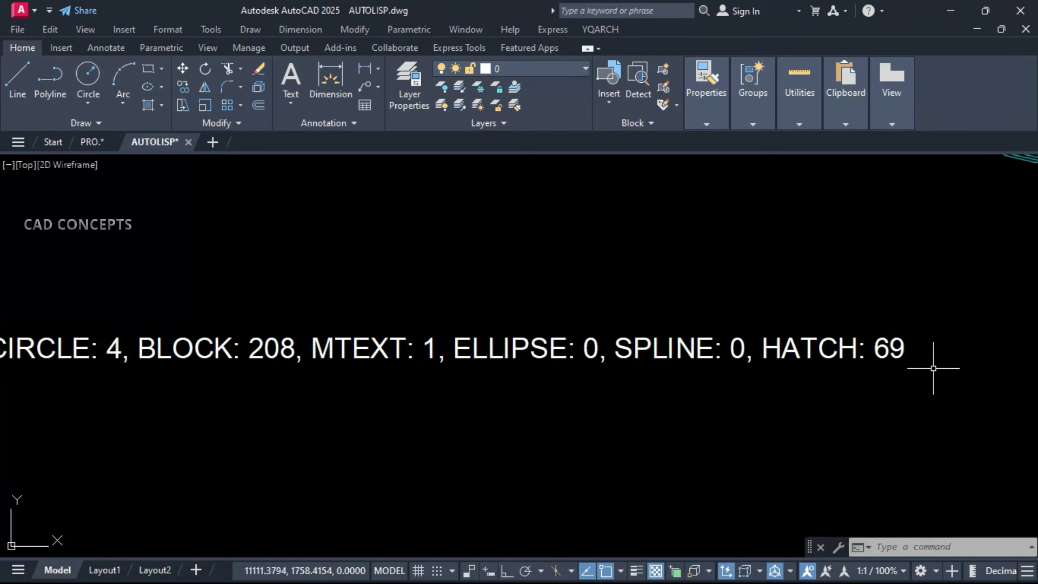
pyautogui.moveTo(754, 375)
pyautogui.mouseDown(button='middle')
pyautogui.moveTo(788, 387)
pyautogui.moveTo(617, 396)
pyautogui.mouseUp(button='middle')
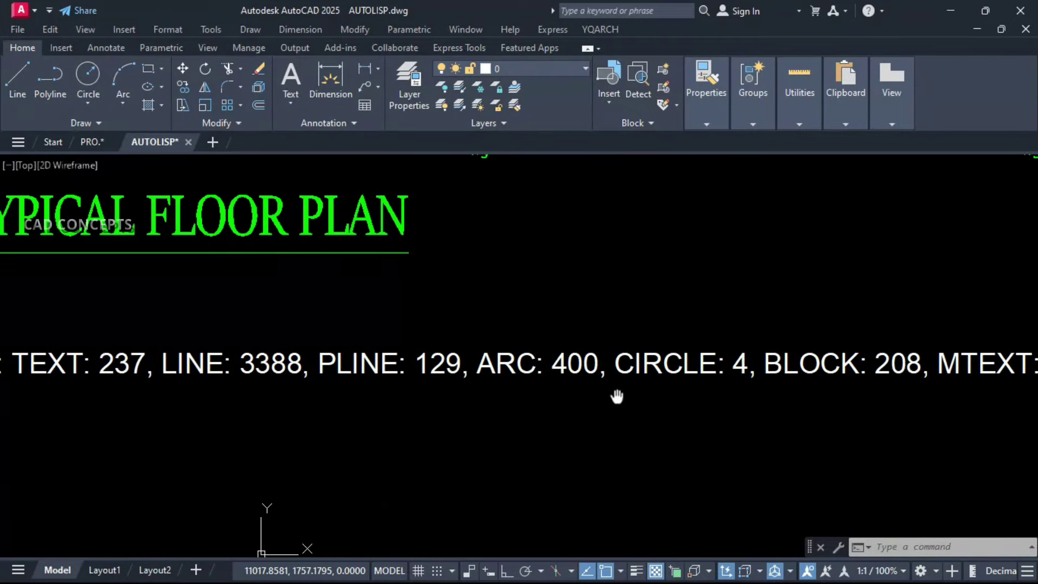
pyautogui.scroll(2, 749, 382)
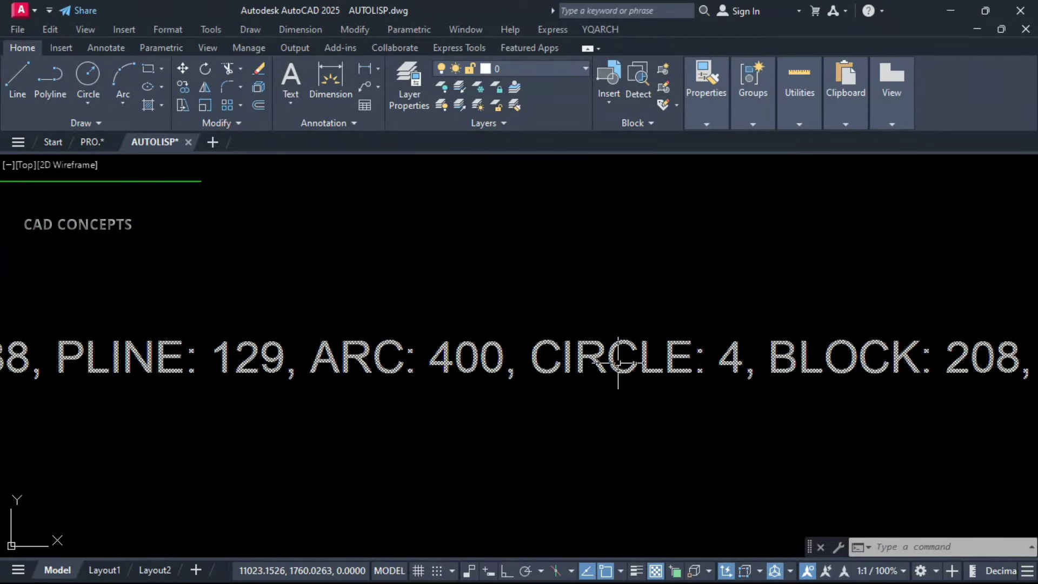
pyautogui.scroll(-6, 598, 406)
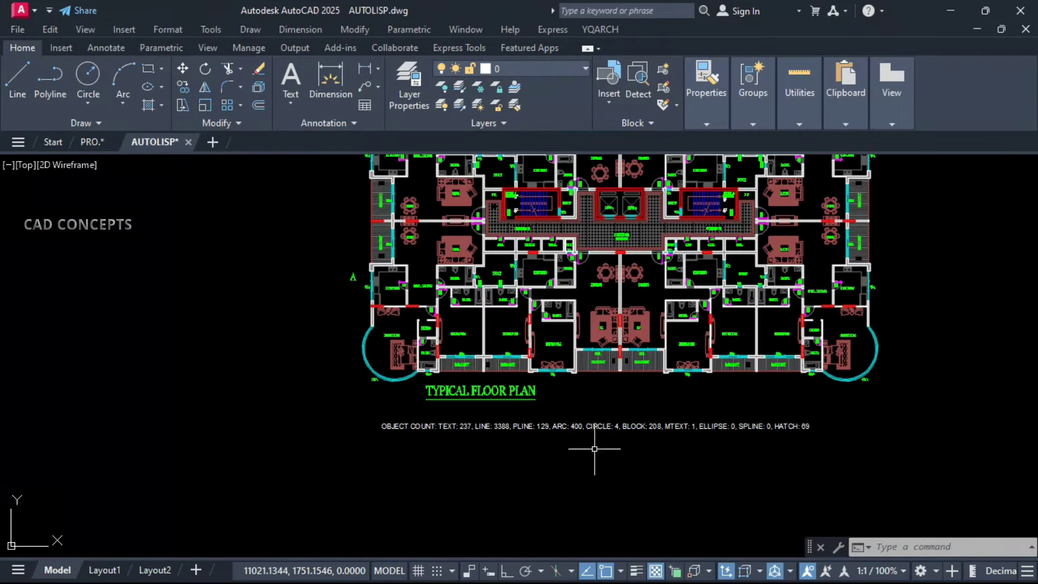
# Step: Regenerate the drawing and select both circles on the staircase 1 direction lines to check them against the circle count
pyautogui.moveTo(578, 319); pyautogui.dragTo(576, 241, button='middle')
pyautogui.scroll(6, 518, 293)
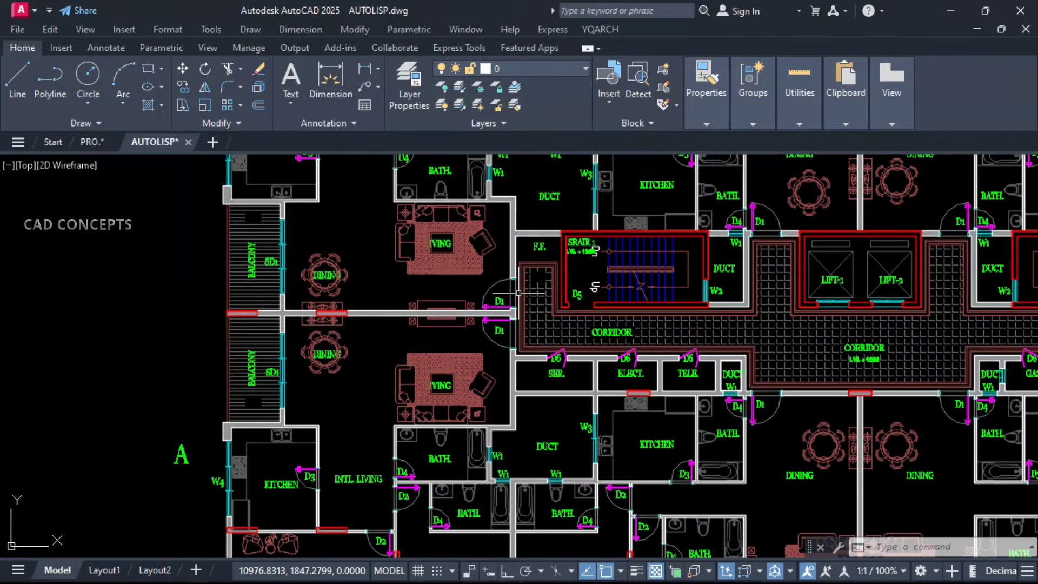
pyautogui.moveTo(753, 341); pyautogui.dragTo(528, 342, button='middle')
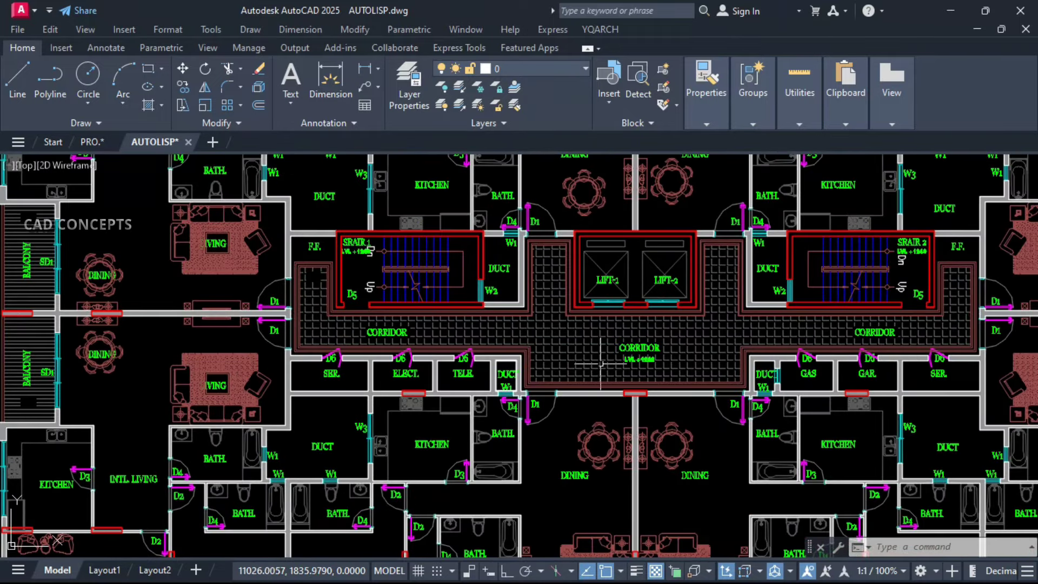
pyautogui.scroll(8, 385, 254)
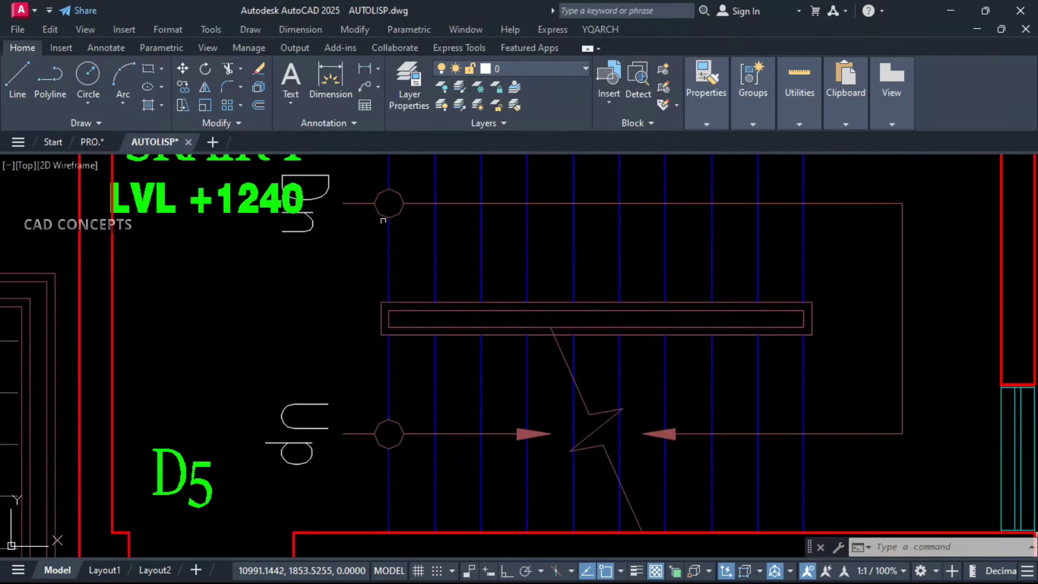
pyautogui.write('re')
pyautogui.press('Return')
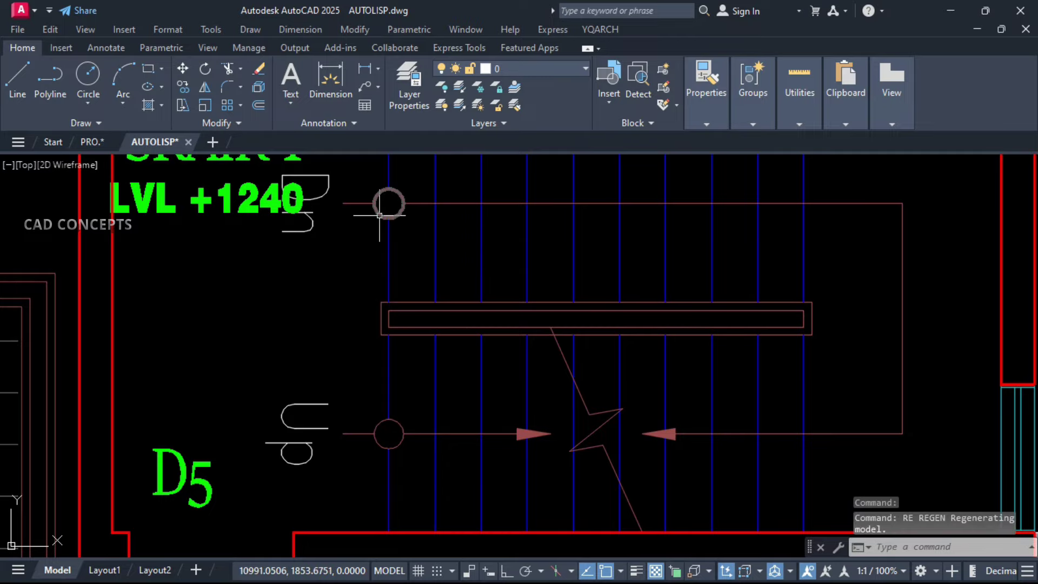
pyautogui.click(380, 214)
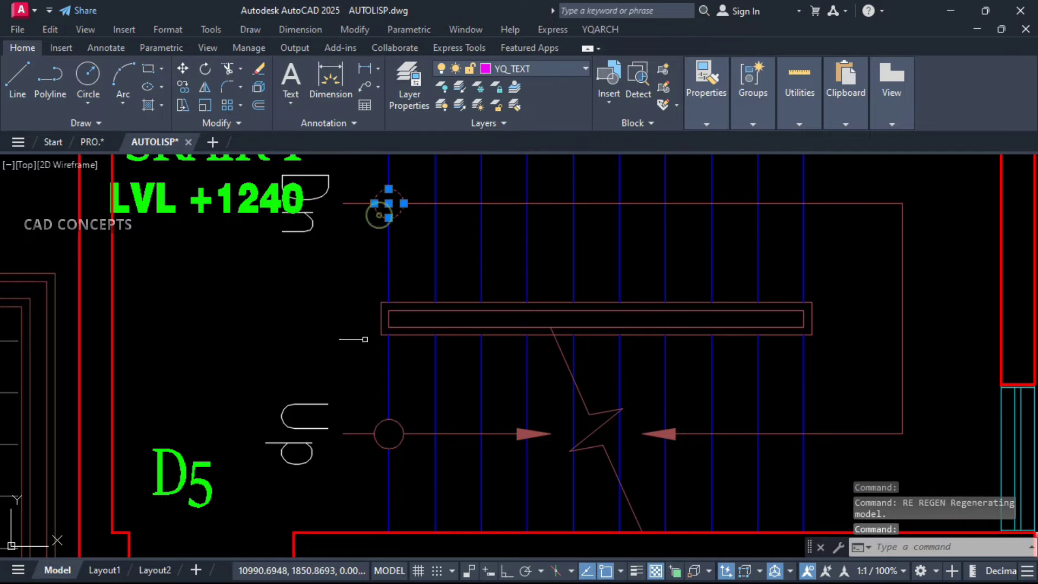
pyautogui.click(378, 424)
# Step: Select both circles on the staircase 2 direction lines to complete the circle check, then clear the selection
pyautogui.scroll(-6, 358, 433)
pyautogui.scroll(4, 755, 344)
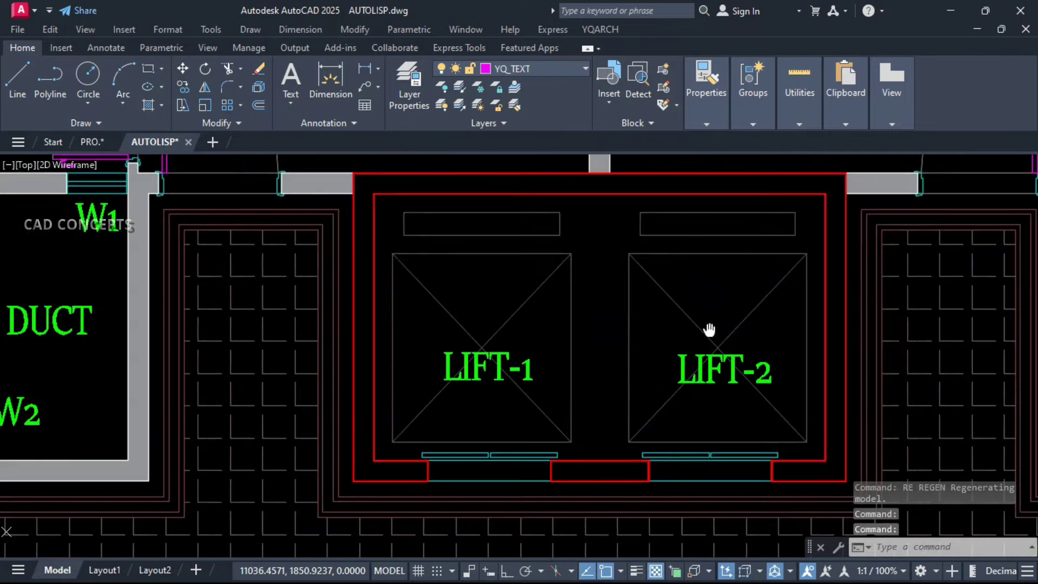
pyautogui.moveTo(709, 264); pyautogui.dragTo(222, 281, button='middle')
pyautogui.moveTo(737, 297); pyautogui.dragTo(251, 297, button='middle')
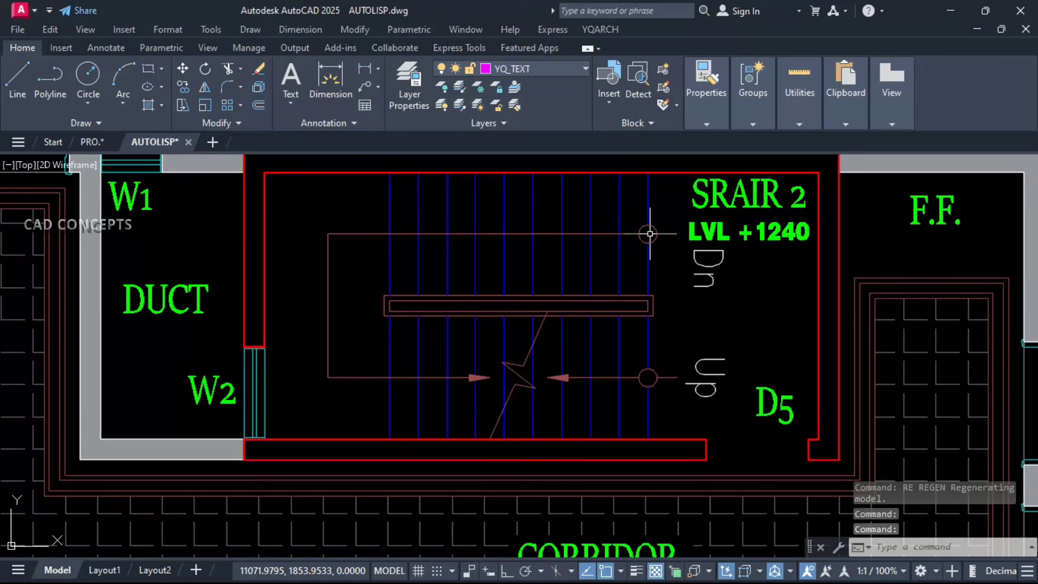
pyautogui.click(653, 231)
pyautogui.click(656, 372)
pyautogui.press('Escape')
pyautogui.press('Escape')
pyautogui.write('z')
pyautogui.press('Return')
pyautogui.write('w')
pyautogui.press('Return')
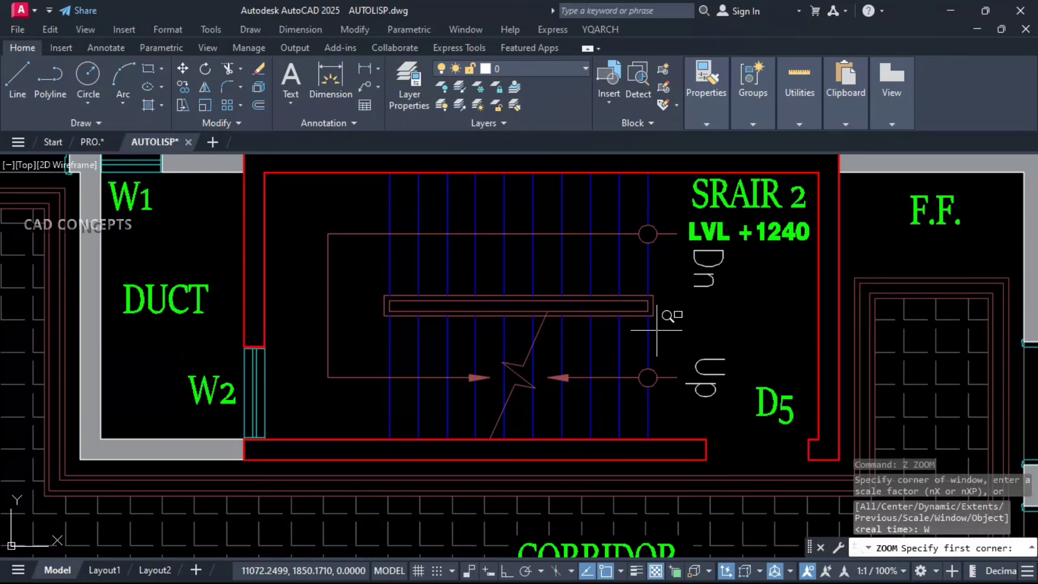
pyautogui.press('Escape')
pyautogui.write('z')
pyautogui.press('Return')
pyautogui.write('e')
pyautogui.press('Return')
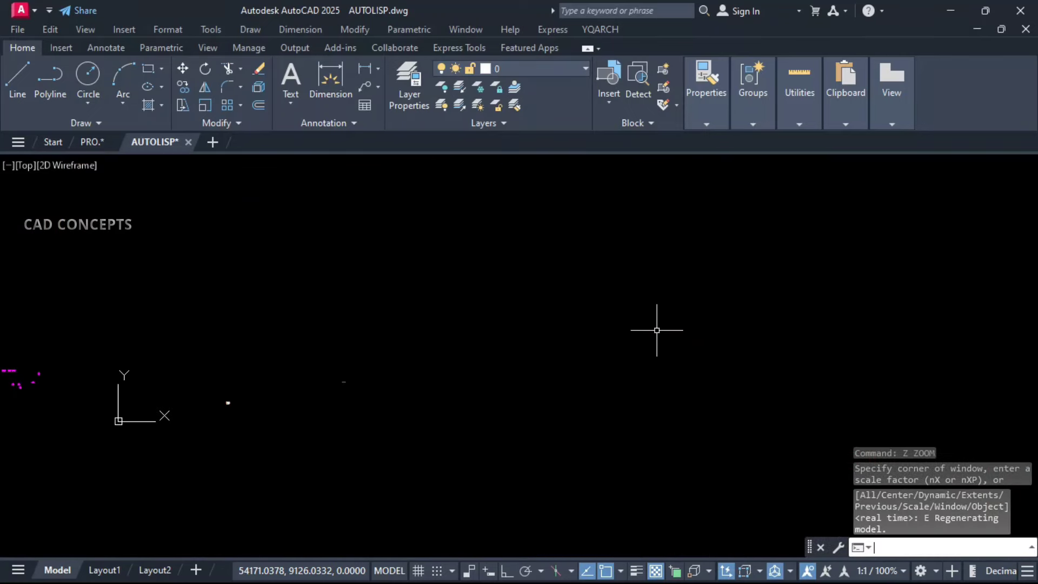
pyautogui.hotkey('ctrl', 'z')
pyautogui.scroll(-5, 657, 330)
pyautogui.moveTo(696, 327); pyautogui.dragTo(610, 360, button='middle')
pyautogui.scroll(-1, 603, 361)
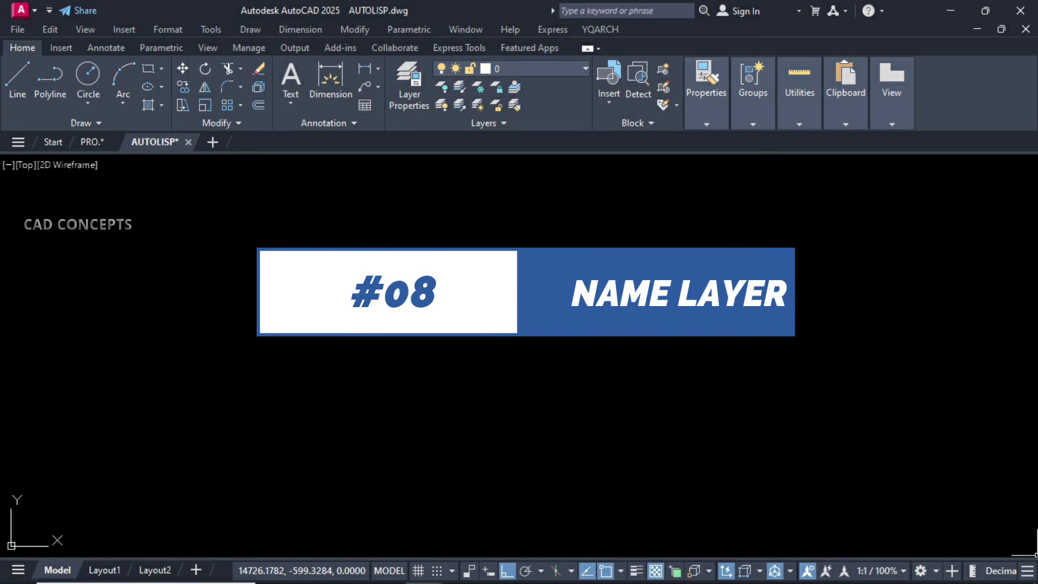
# Step: Select the colored bars one at a time from magenta to red to inspect their layers, clearing each selection
pyautogui.click(865, 348)
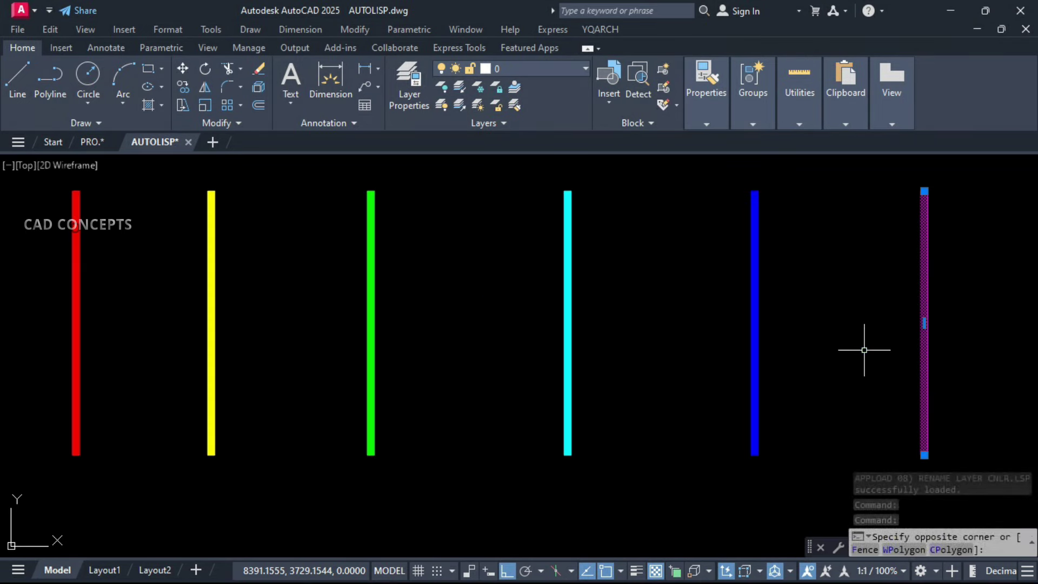
pyautogui.press('Escape')
pyautogui.click(755, 271)
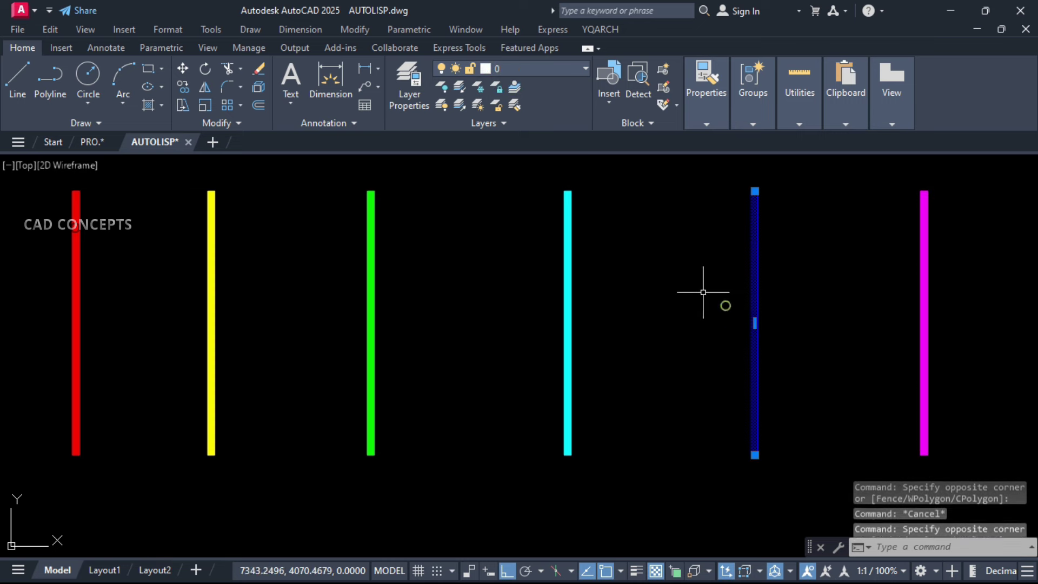
pyautogui.click(509, 62)
pyautogui.click(570, 239)
pyautogui.click(497, 108)
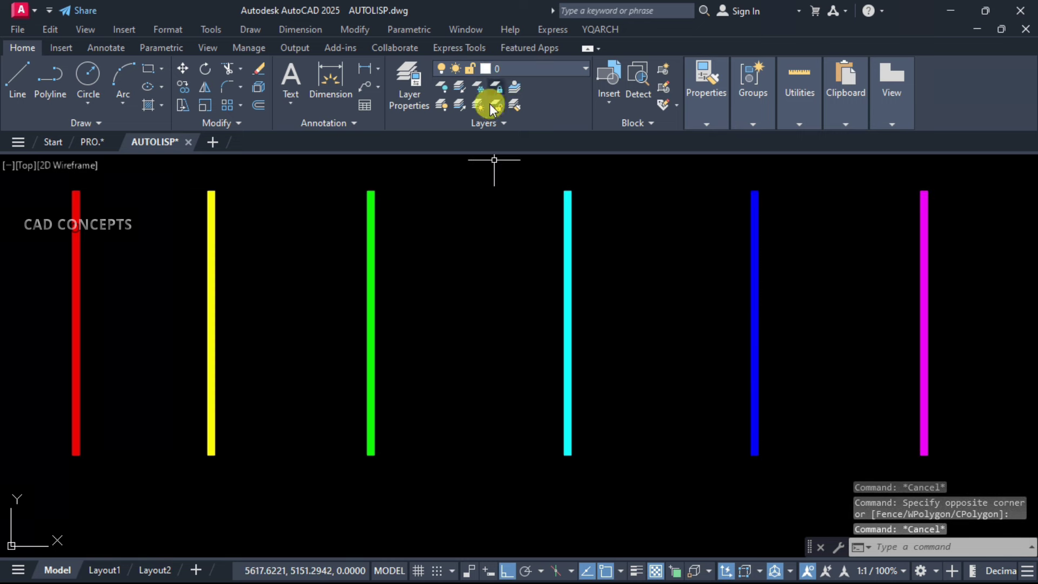
pyautogui.click(371, 241)
pyautogui.click(467, 110)
pyautogui.press('Escape')
pyautogui.click(331, 238)
pyautogui.click(158, 321)
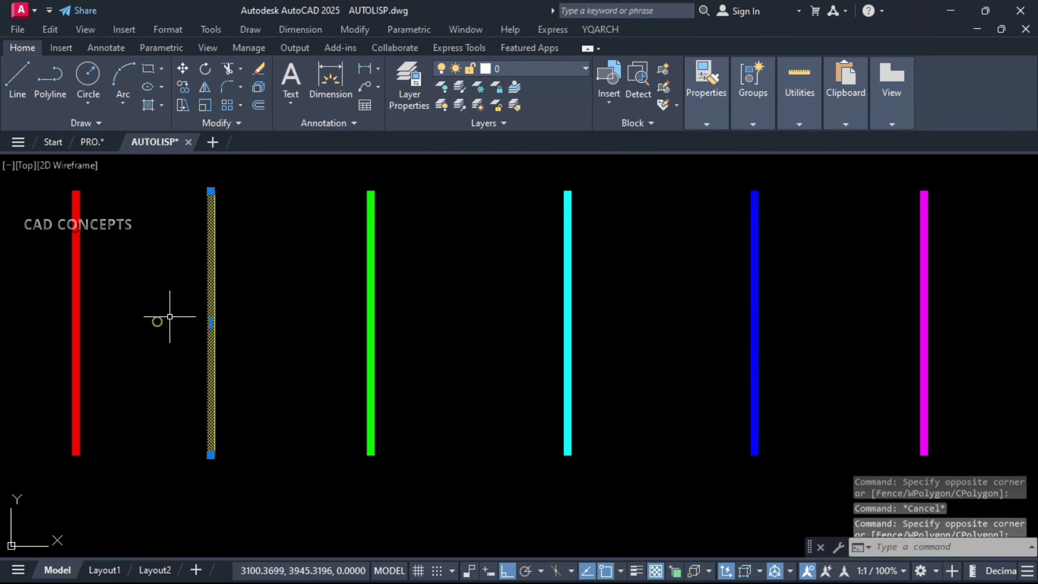
pyautogui.click(460, 105)
pyautogui.press('Escape')
pyautogui.click(111, 314)
pyautogui.click(18, 364)
pyautogui.press('Escape')
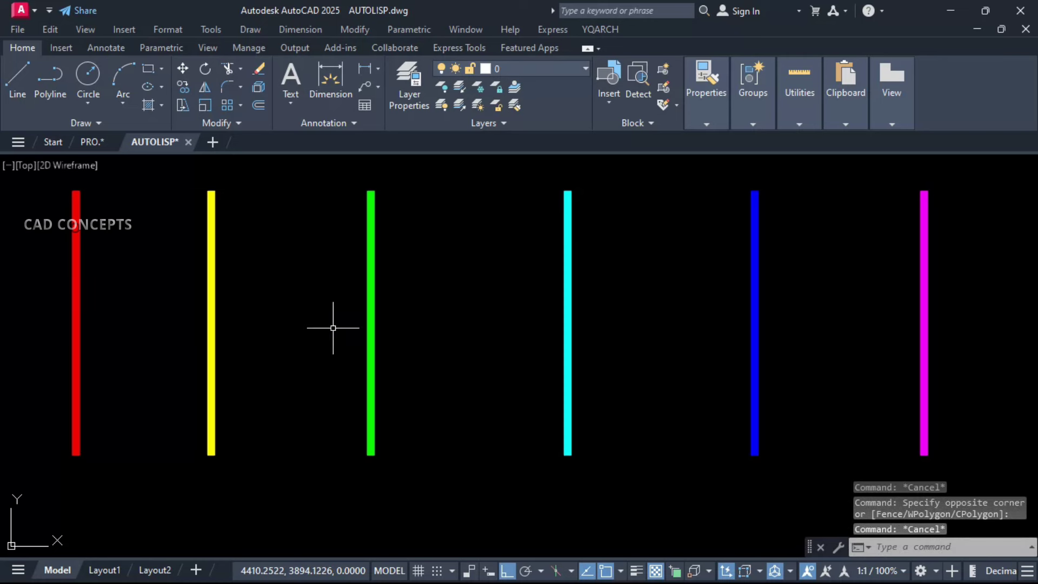
# Step: Run CNLR on the red bar and rename its layer to RED
pyautogui.moveTo(517, 398); pyautogui.dragTo(520, 418, button='middle')
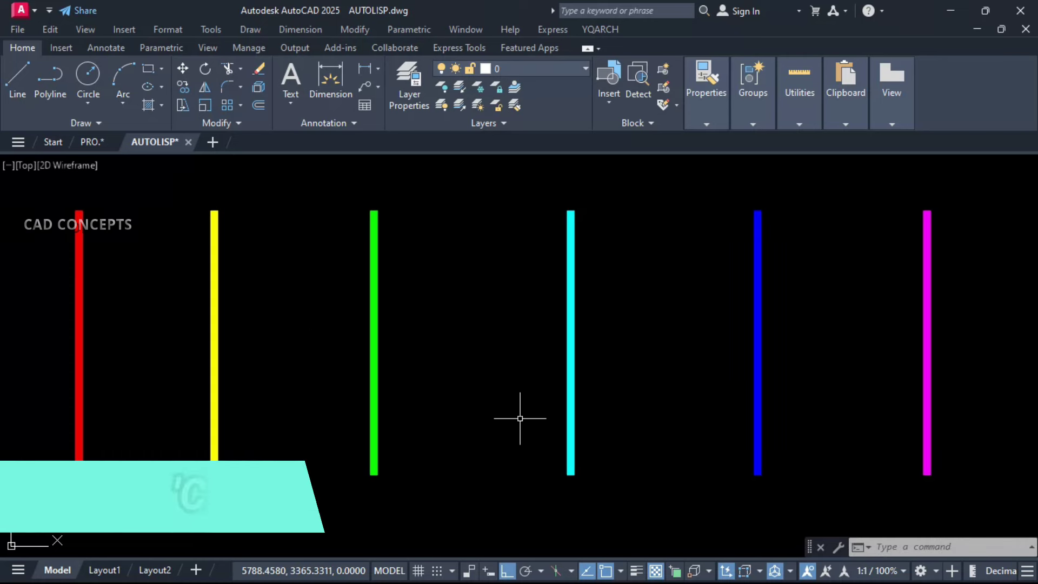
pyautogui.write('N')
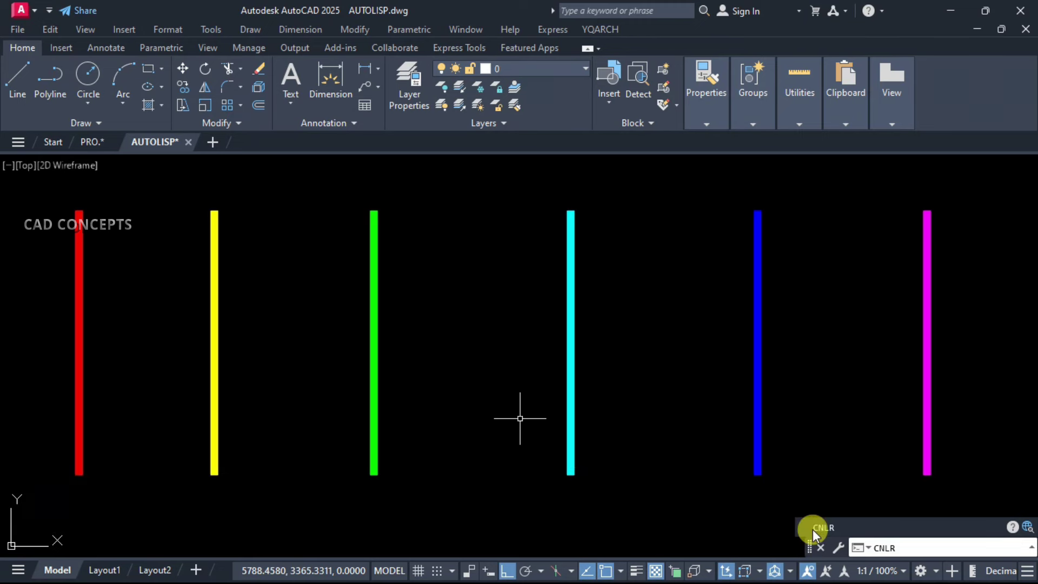
pyautogui.write('LR')
pyautogui.click(814, 530)
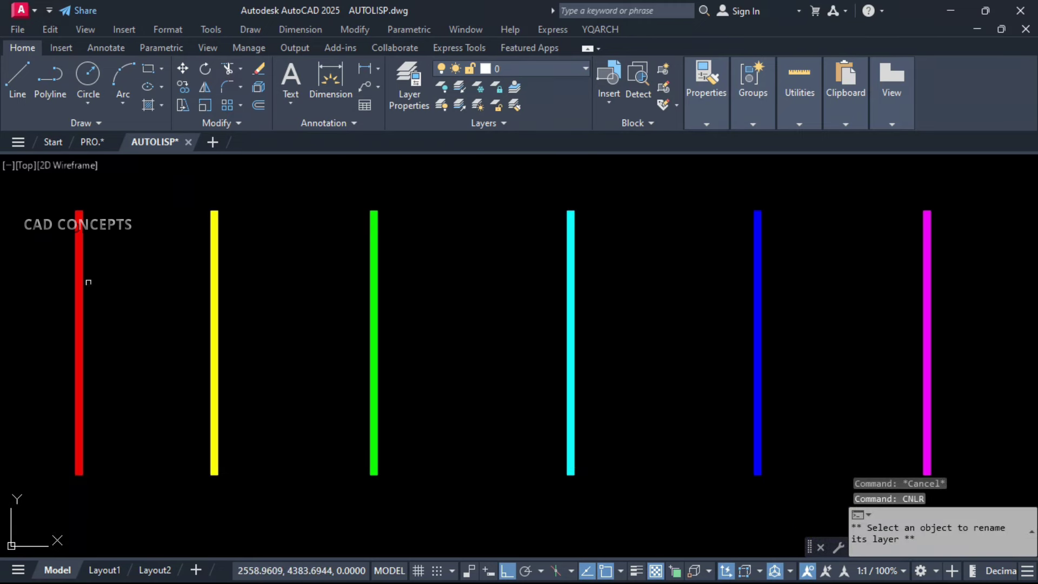
pyautogui.click(83, 277)
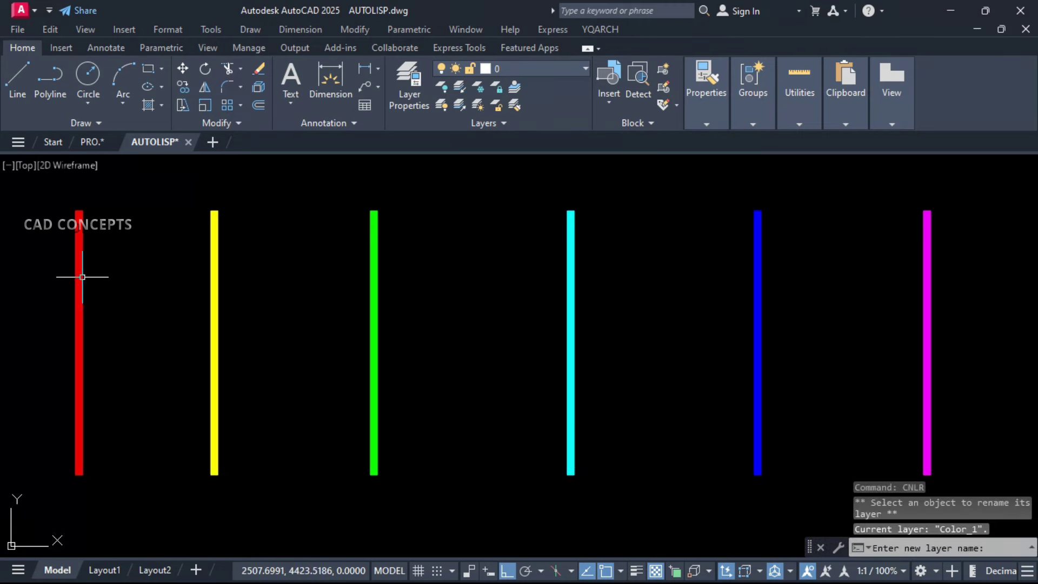
pyautogui.write('RED')
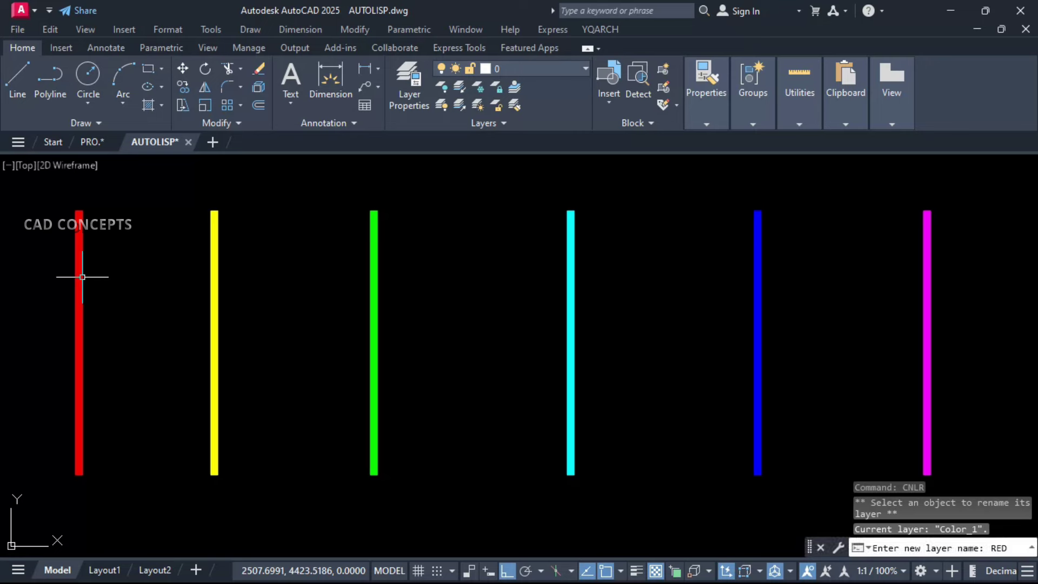
pyautogui.press('Return')
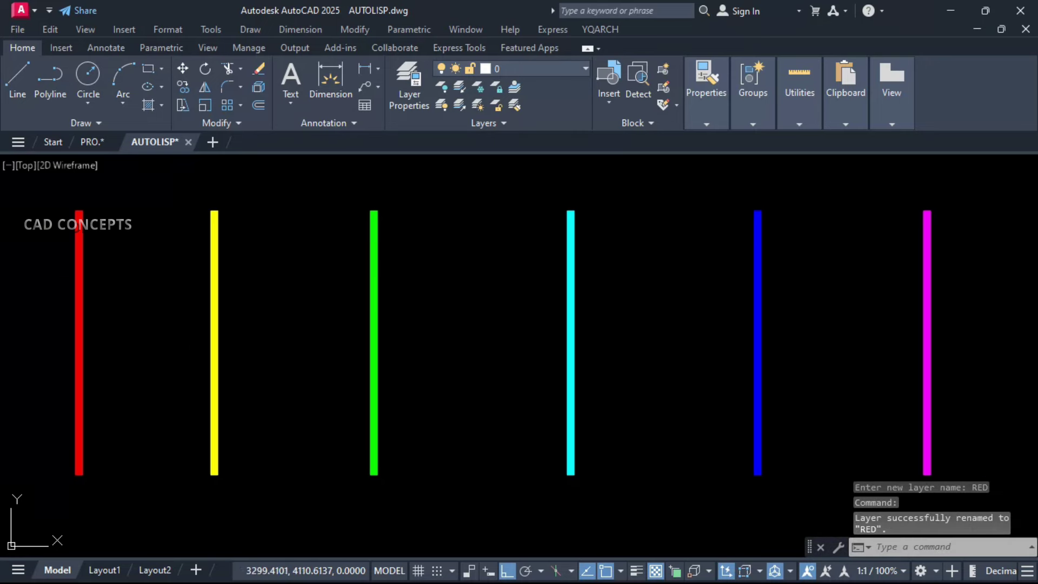
# Step: Repeat CNLR on the yellow bar and rename its layer to YELLOW
pyautogui.press('Return')
pyautogui.click(210, 312)
pyautogui.write('Y')
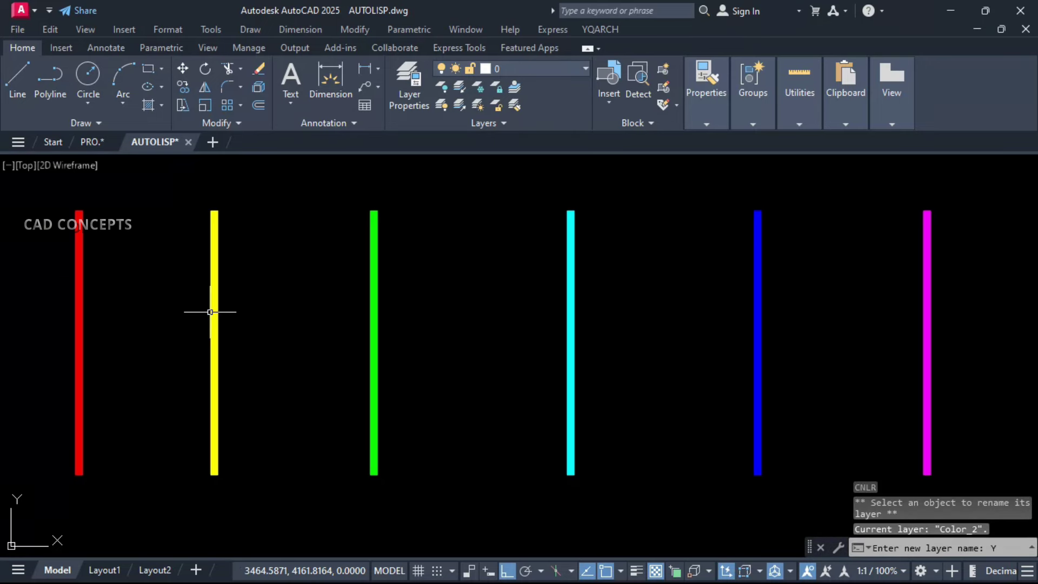
pyautogui.write('ELLOW')
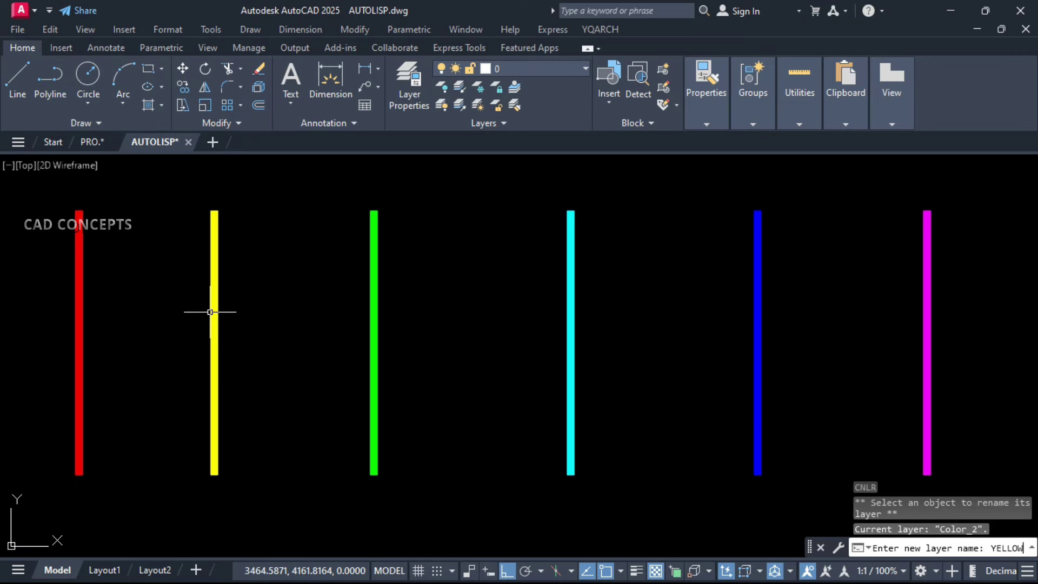
pyautogui.press('Return')
# Step: Repeat CNLR on the green bar and rename its layer to GREEN
pyautogui.press('Return')
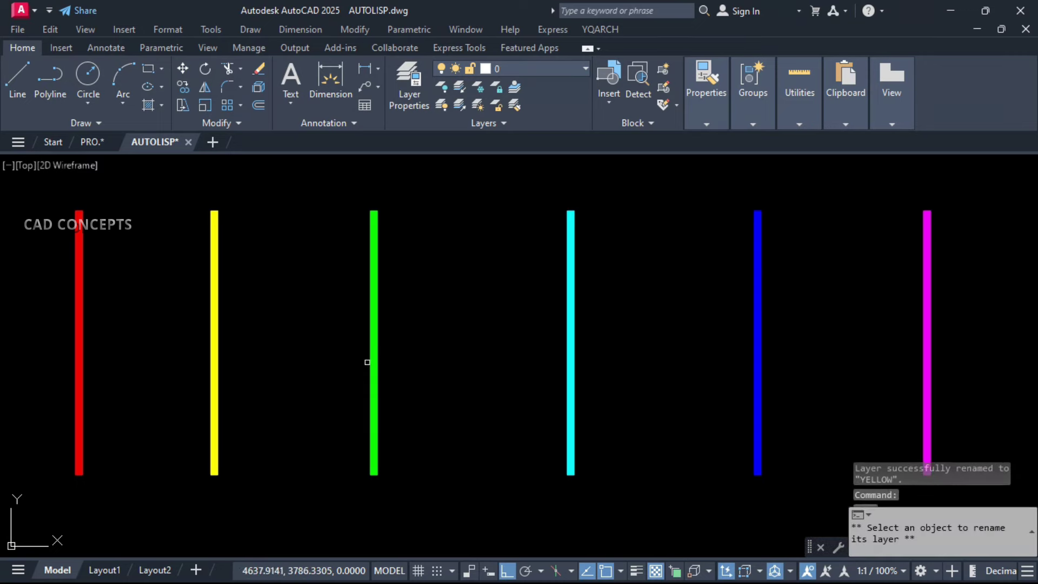
pyautogui.click(369, 360)
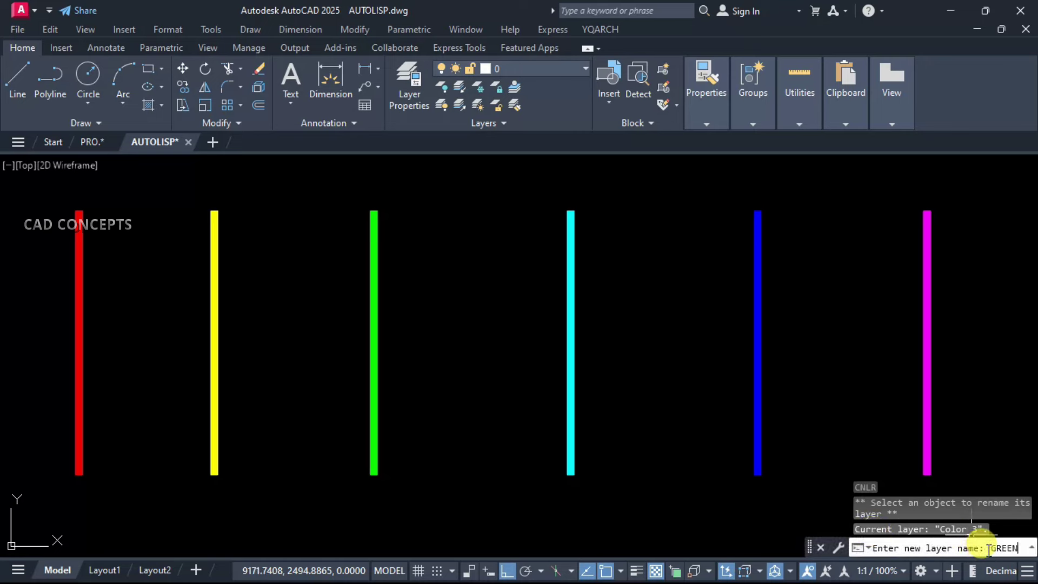
pyautogui.write('GREEN')
pyautogui.press('Return')
# Step: Repeat CNLR on the cyan bar and rename its layer to CYAN
pyautogui.press('Return')
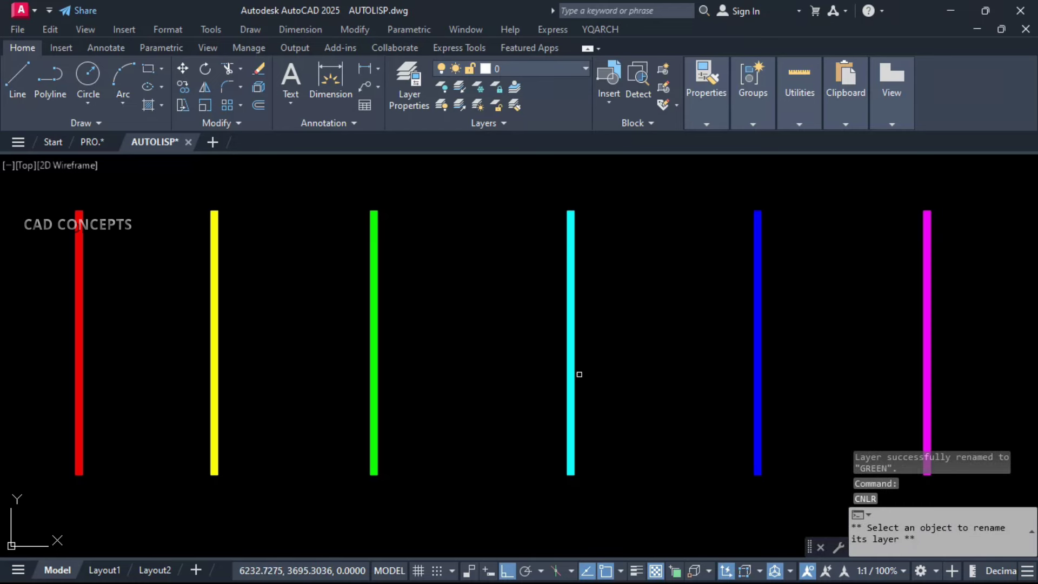
pyautogui.click(575, 371)
pyautogui.write('CY')
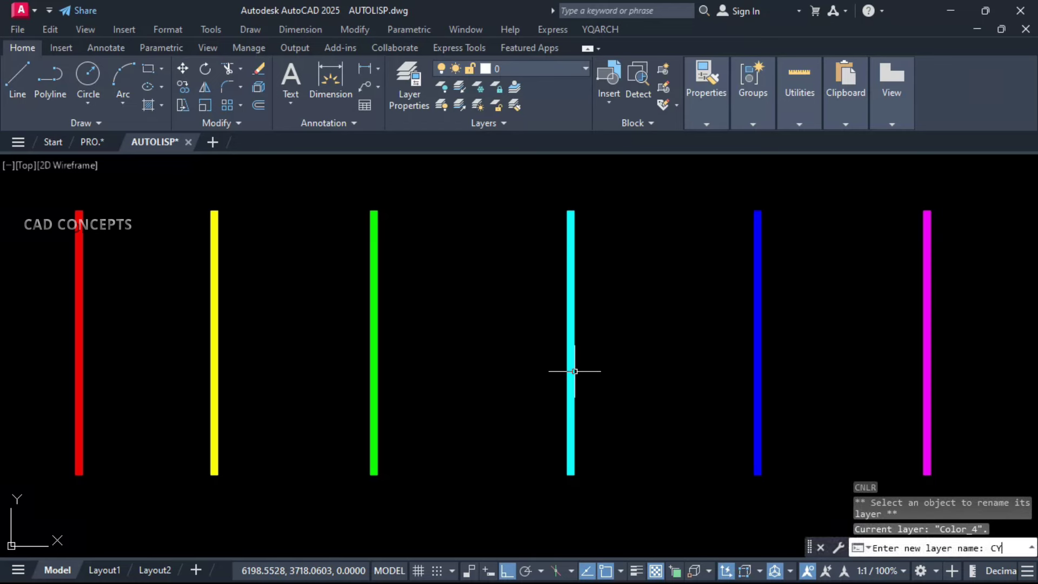
pyautogui.write('AN')
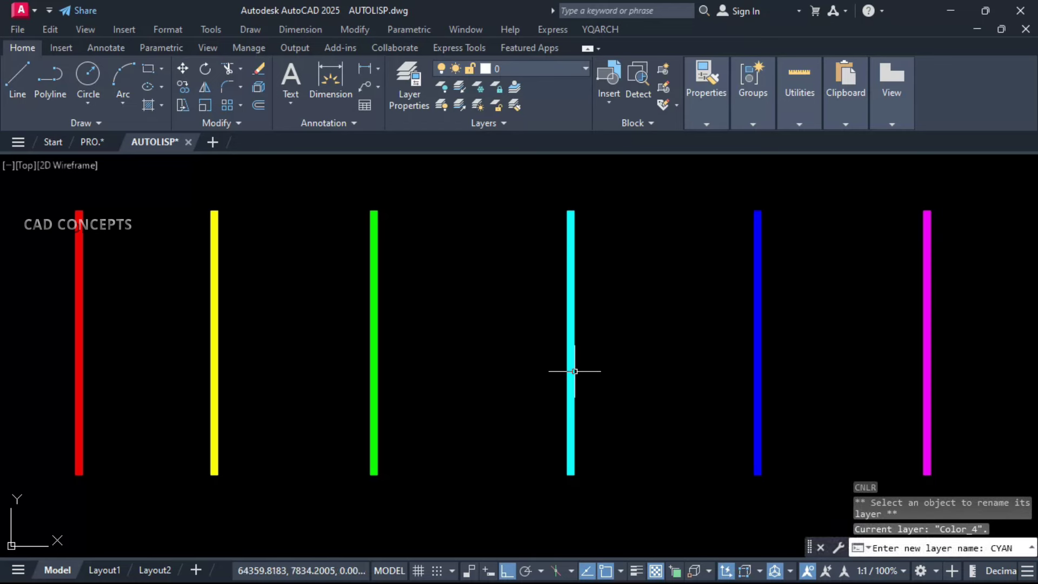
pyautogui.press('Return')
# Step: Repeat CNLR on the blue bar and rename its layer to BLUE
pyautogui.press('Return')
pyautogui.click(762, 410)
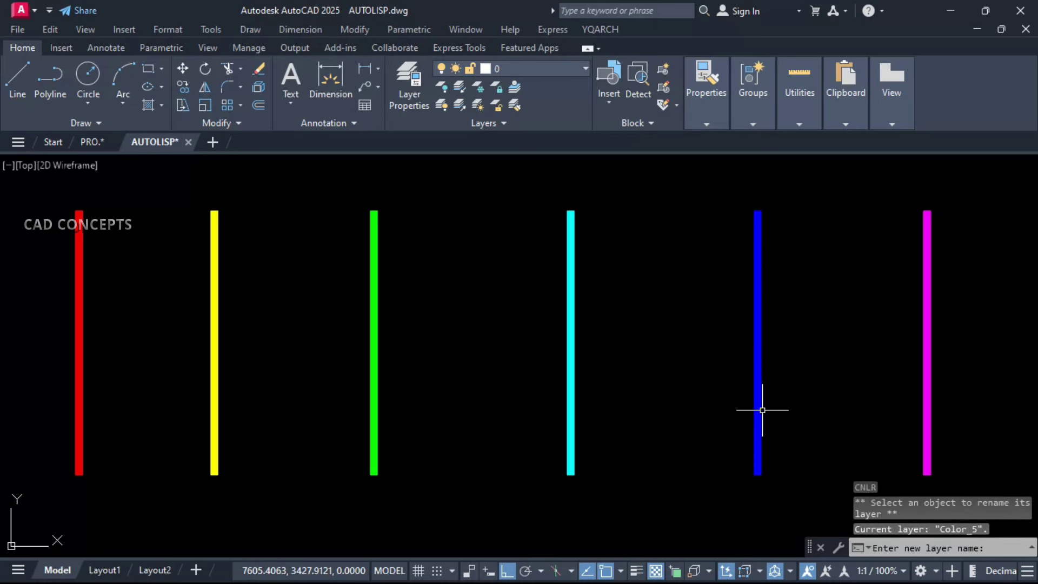
pyautogui.write('BU')
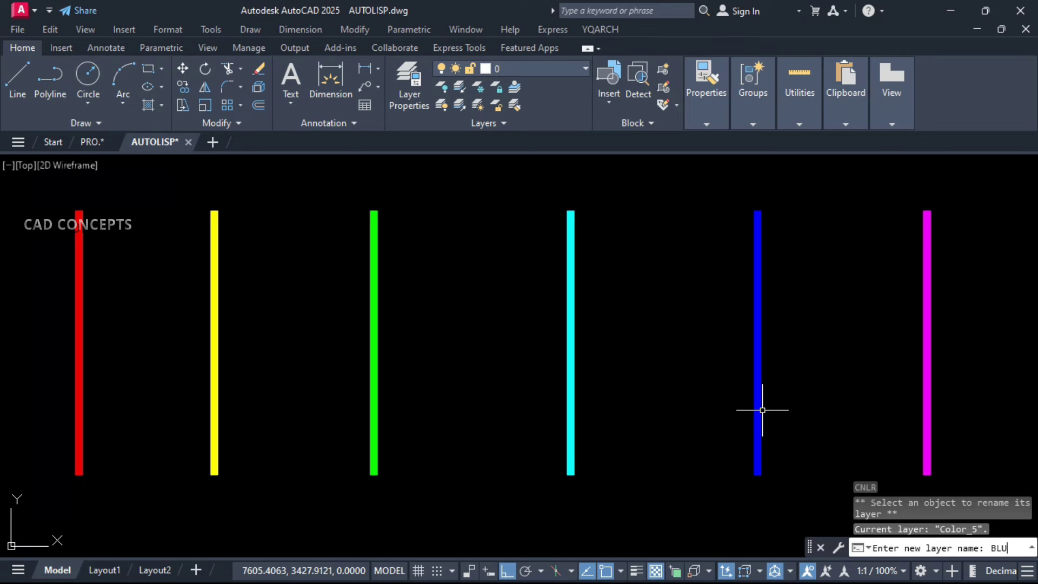
pyautogui.press('Return')
# Step: Repeat CNLR on the magenta bar, rename its layer to MAGENTA, and open the layer list to check the names
pyautogui.press('Return')
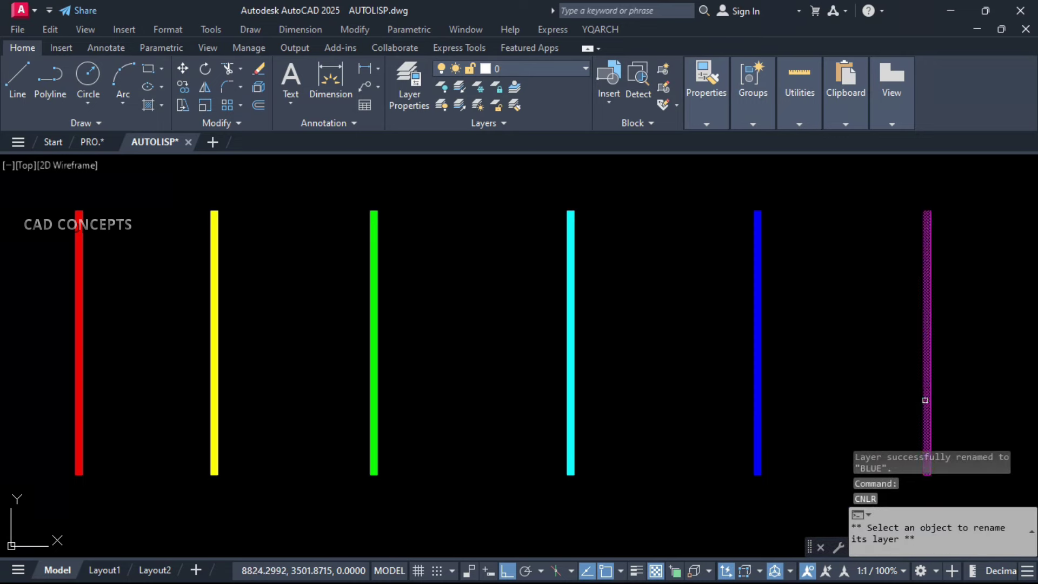
pyautogui.click(926, 400)
pyautogui.write('MAGENTA')
pyautogui.press('Return')
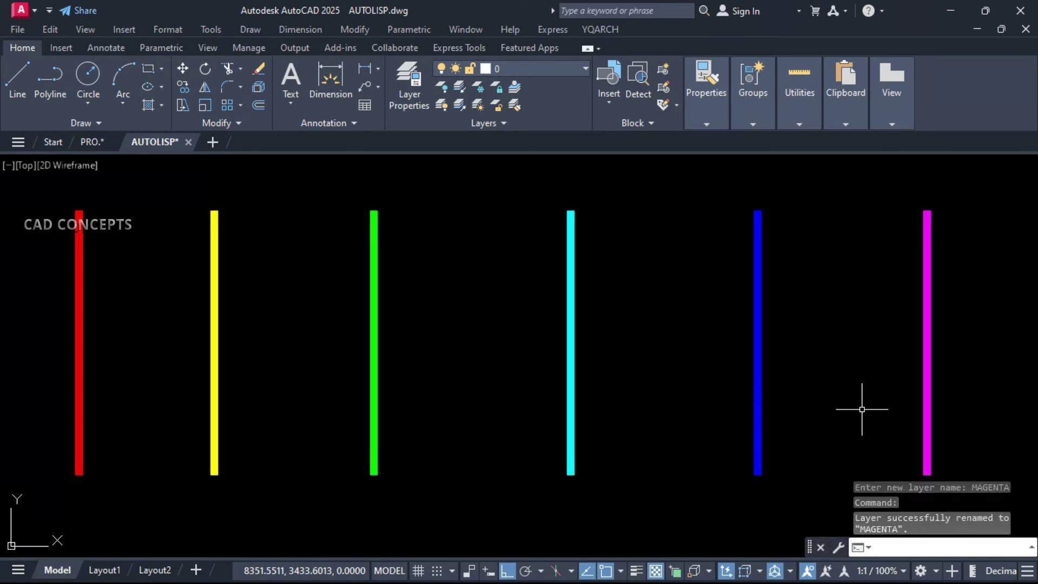
pyautogui.click(515, 70)
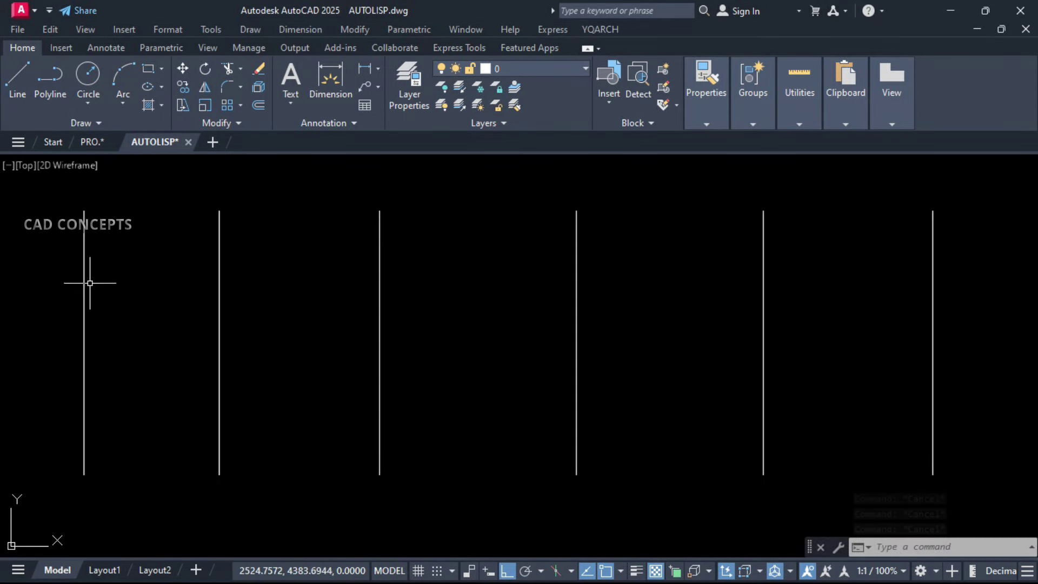
# Step: Run BLN on the first vertical line and break it into 5 segments
pyautogui.write('B')
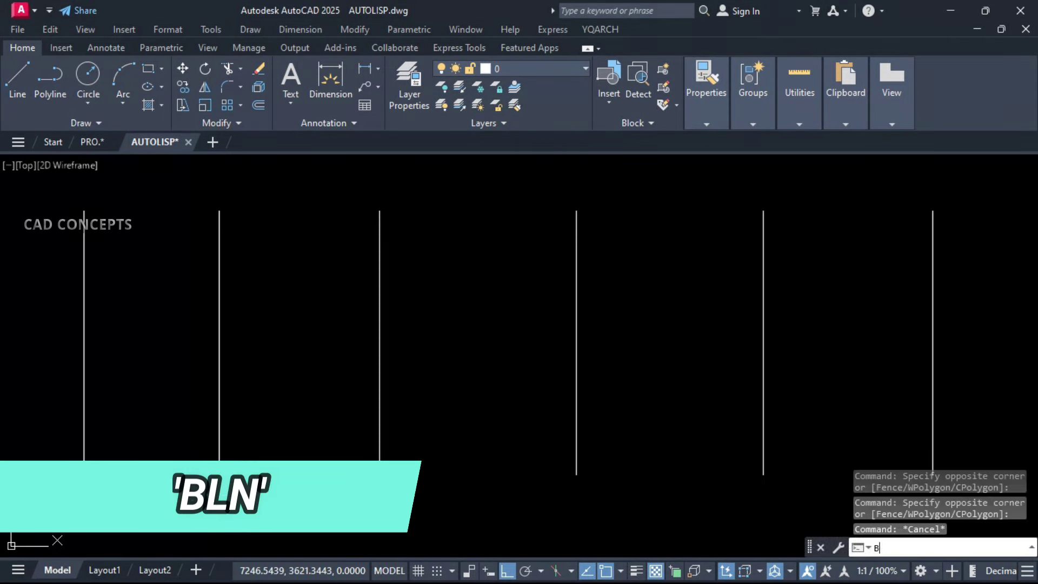
pyautogui.write('LN')
pyautogui.press('Return')
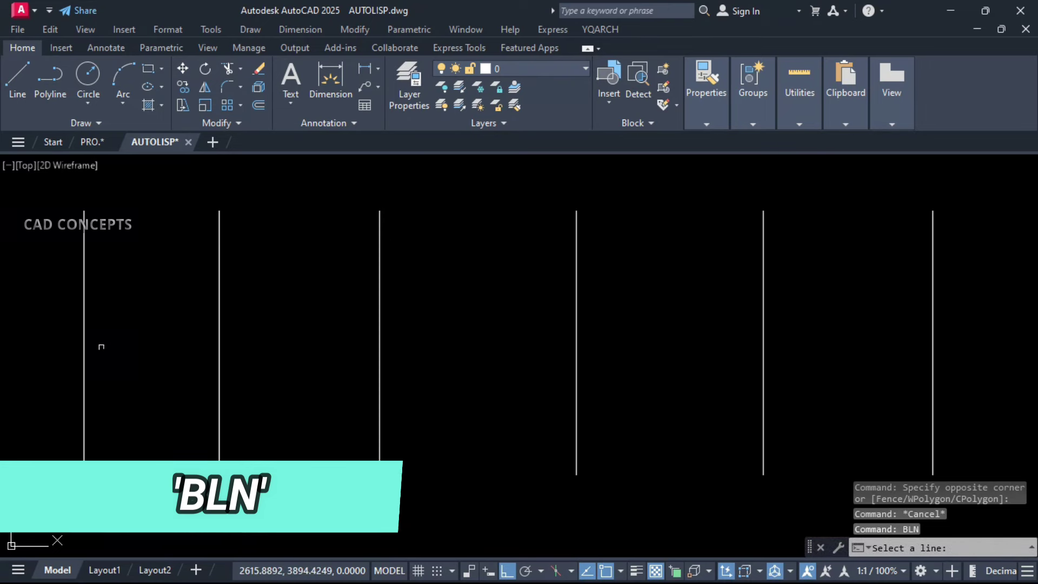
pyautogui.click(86, 340)
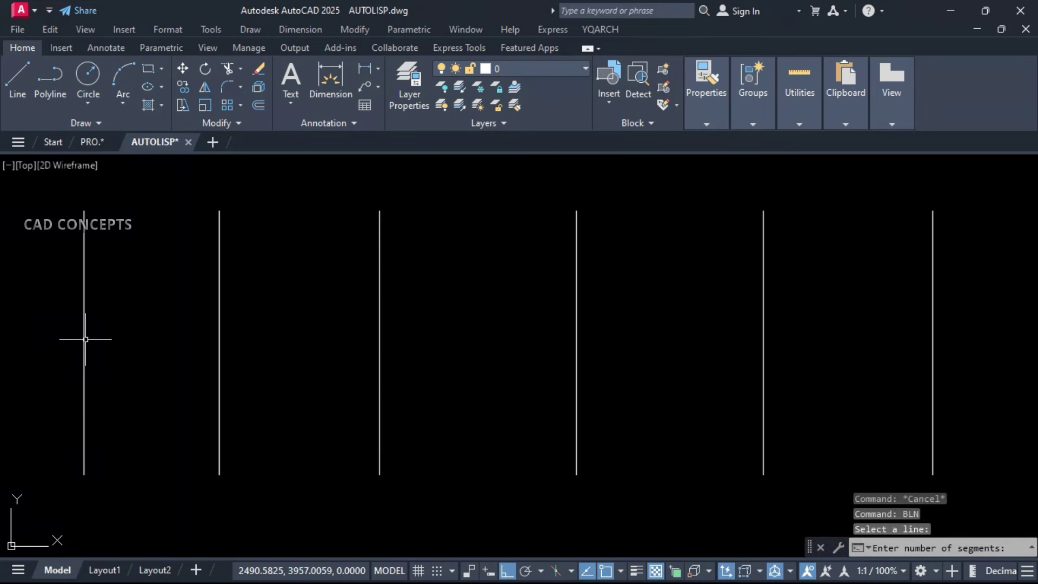
pyautogui.write('5')
pyautogui.press('Return')
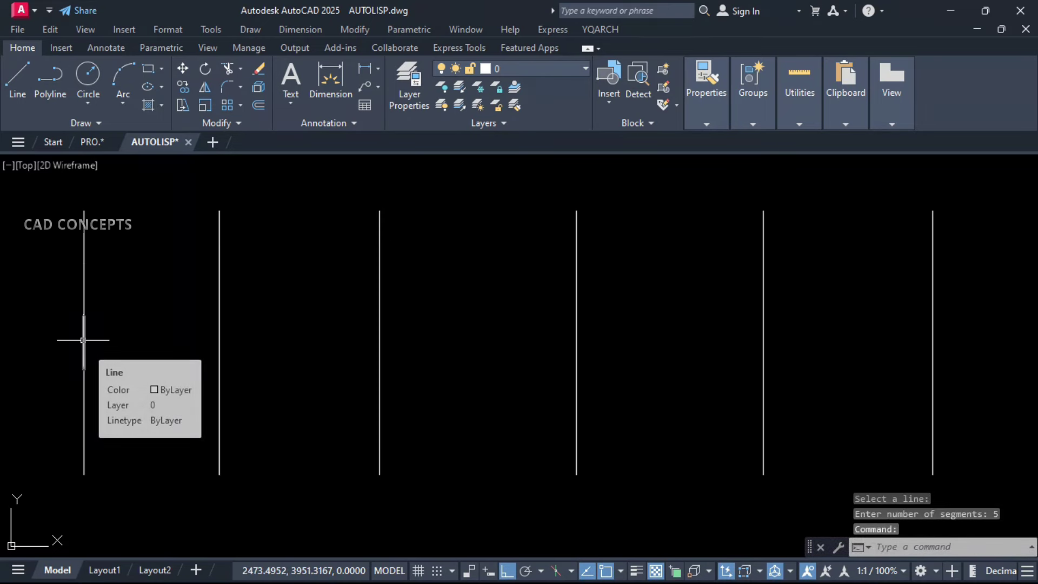
# Step: Repeat BLN on the remaining vertical lines to break them into equal segments, then leave the command
pyautogui.press('Return')
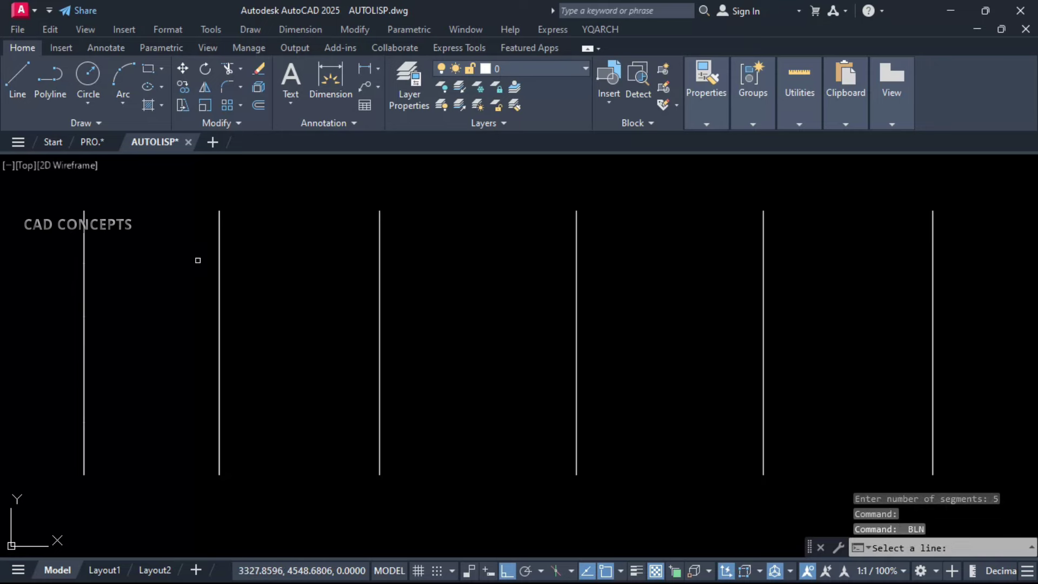
pyautogui.click(380, 286)
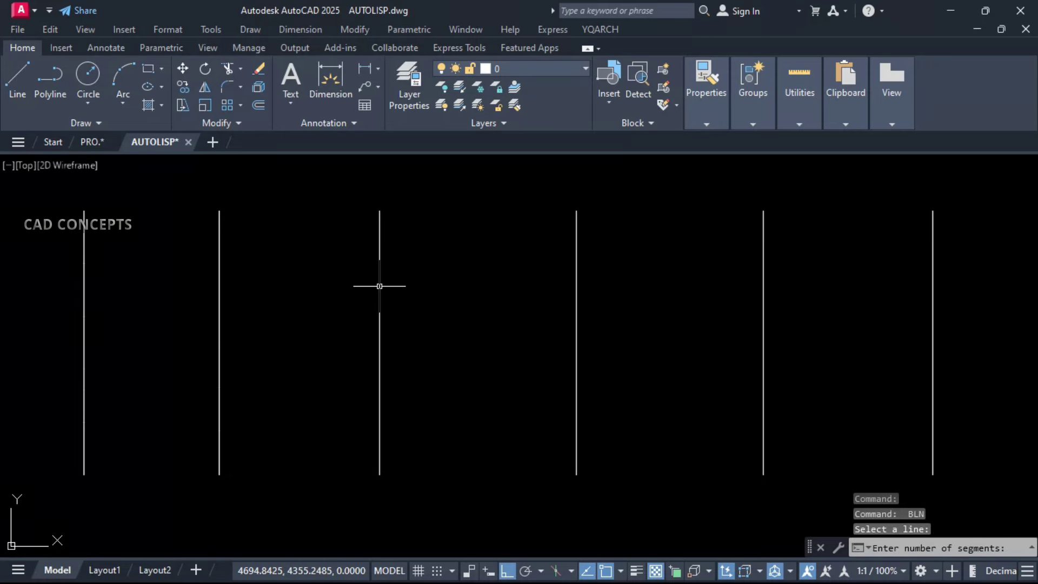
pyautogui.press('Escape')
pyautogui.click(282, 365)
pyautogui.press('Escape')
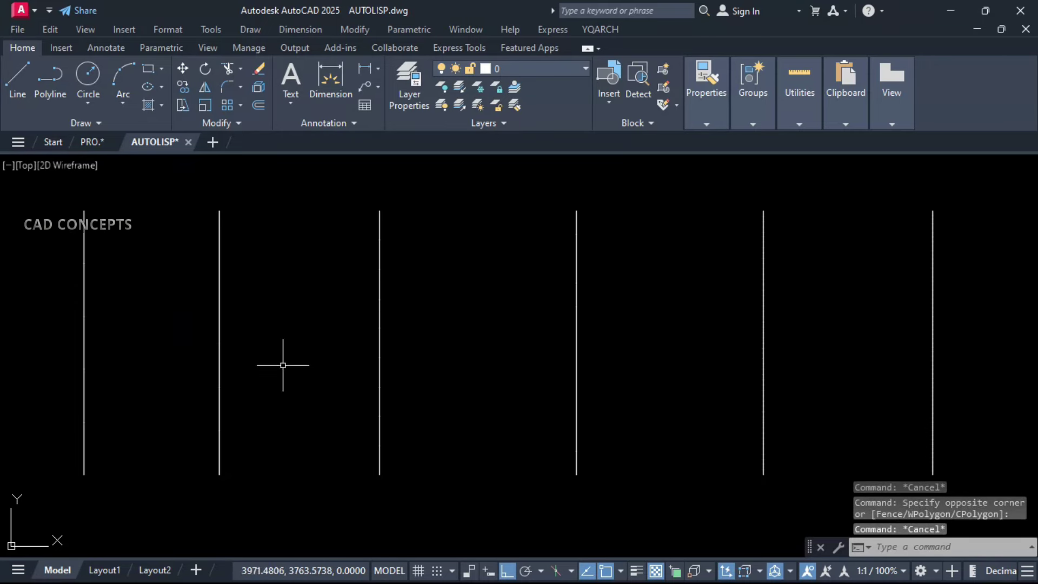
# Step: Move the second line's second segment from the top out to the right and its fourth segment out to the left
pyautogui.click(219, 270)
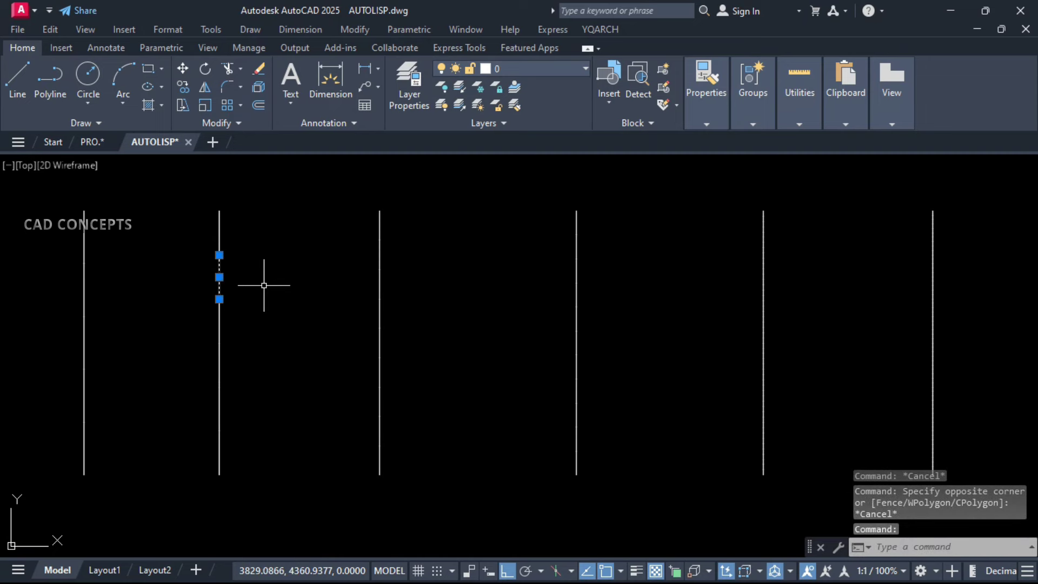
pyautogui.write('m')
pyautogui.press('Return')
pyautogui.click(269, 301)
pyautogui.click(289, 301)
pyautogui.click(283, 379)
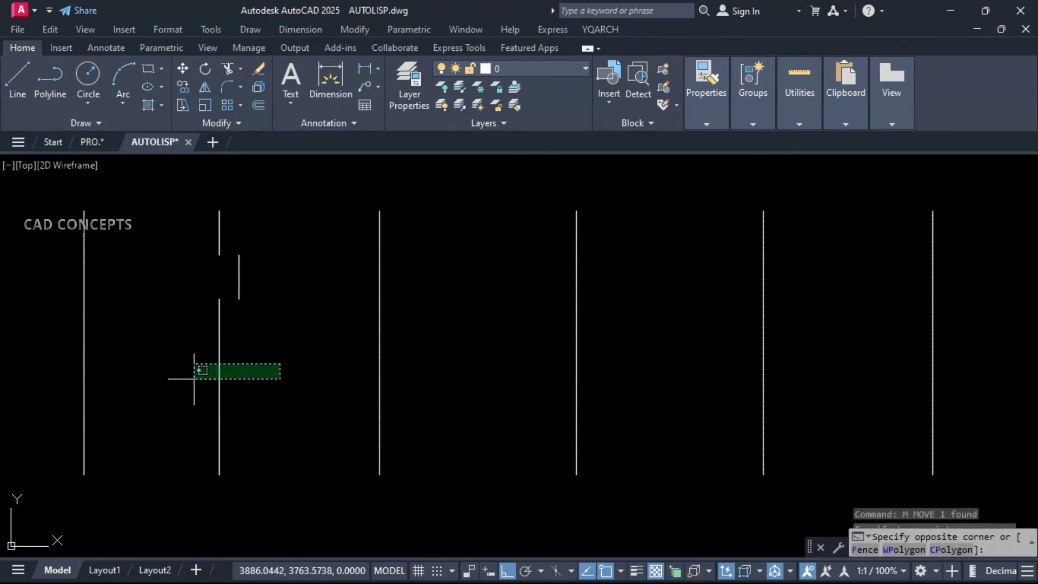
pyautogui.click(180, 427)
pyautogui.write('m')
pyautogui.press('Return')
pyautogui.click(219, 366)
pyautogui.click(185, 365)
# Step: Move the first line's fourth segment from the top a short distance to the right
pyautogui.click(84, 394)
pyautogui.press('Return')
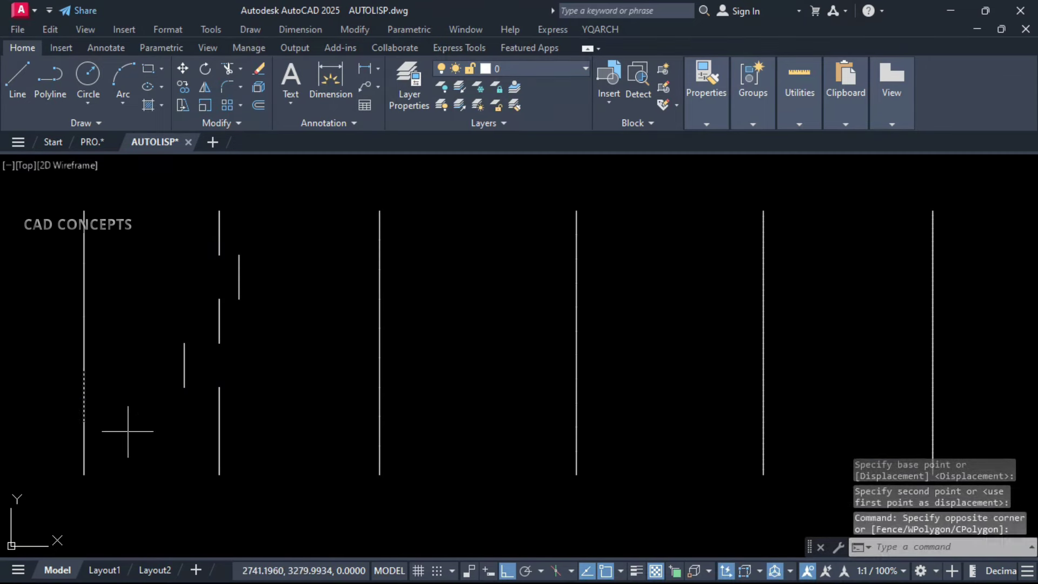
pyautogui.click(152, 433)
# Step: Move the third line's second-lowest segment out to the left and its second segment from the top out to the right
pyautogui.click(380, 430)
pyautogui.write('m')
pyautogui.press('Return')
pyautogui.click(340, 426)
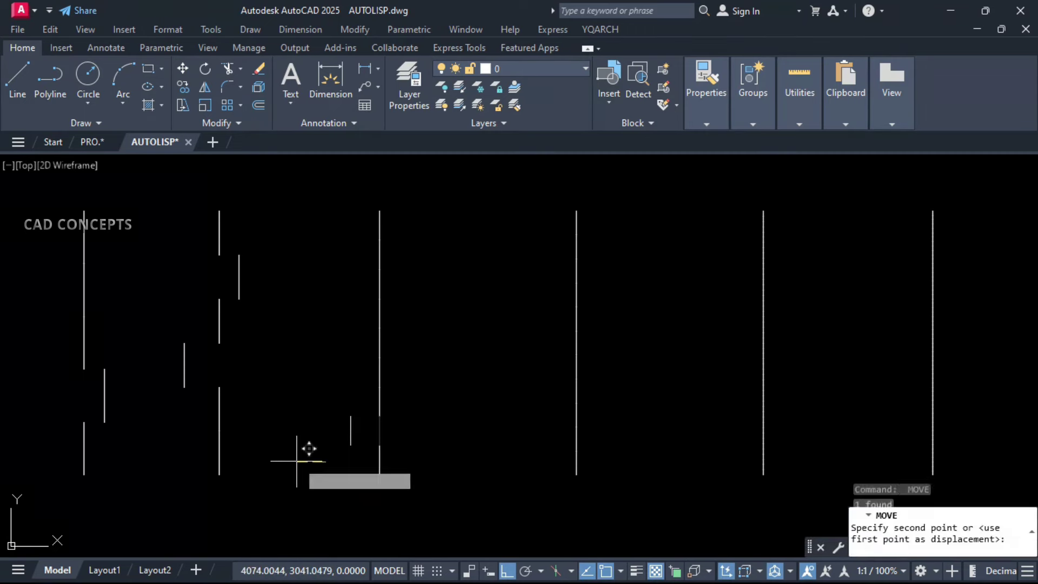
pyautogui.click(312, 447)
pyautogui.click(380, 254)
pyautogui.write('m')
pyautogui.press('Return')
pyautogui.click(450, 324)
pyautogui.click(470, 331)
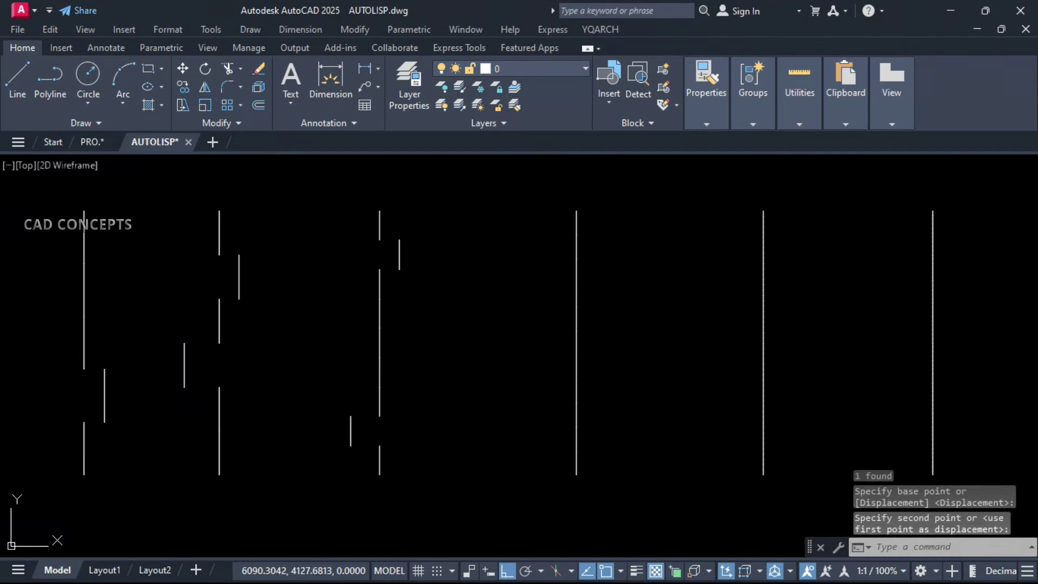
# Step: Move one segment near the middle of the fourth line out to the left and a lower segment out to the right
pyautogui.click(577, 319)
pyautogui.write('m')
pyautogui.press('Return')
pyautogui.click(531, 357)
pyautogui.click(485, 378)
pyautogui.click(577, 415)
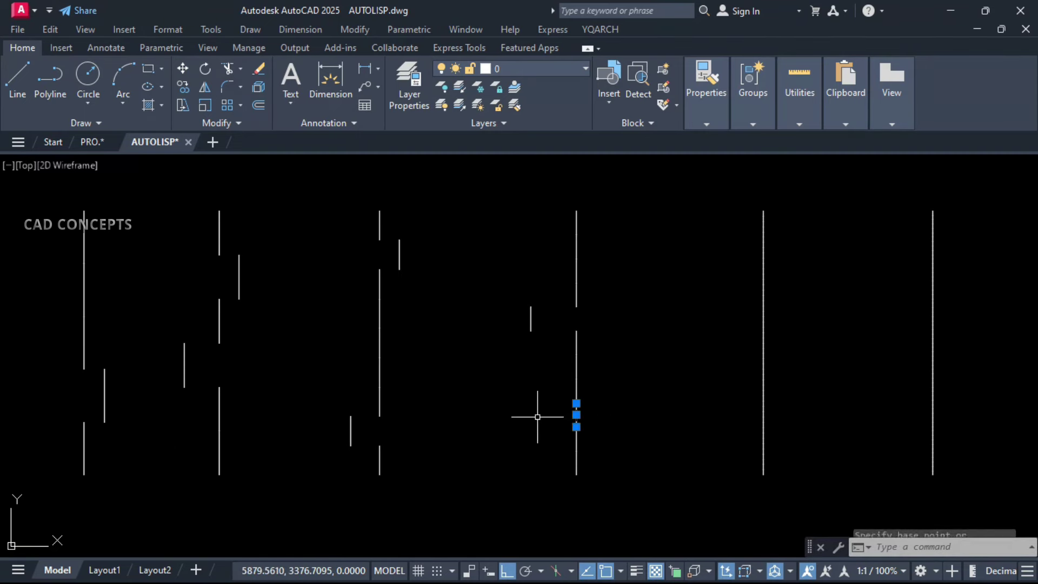
pyautogui.write('m')
pyautogui.press('Return')
pyautogui.click(643, 427)
pyautogui.click(672, 427)
# Step: Move a segment in the lower half of the fifth line away from it, and window-select all the scattered segments
pyautogui.click(763, 408)
pyautogui.write('m')
pyautogui.press('Return')
pyautogui.click(700, 455)
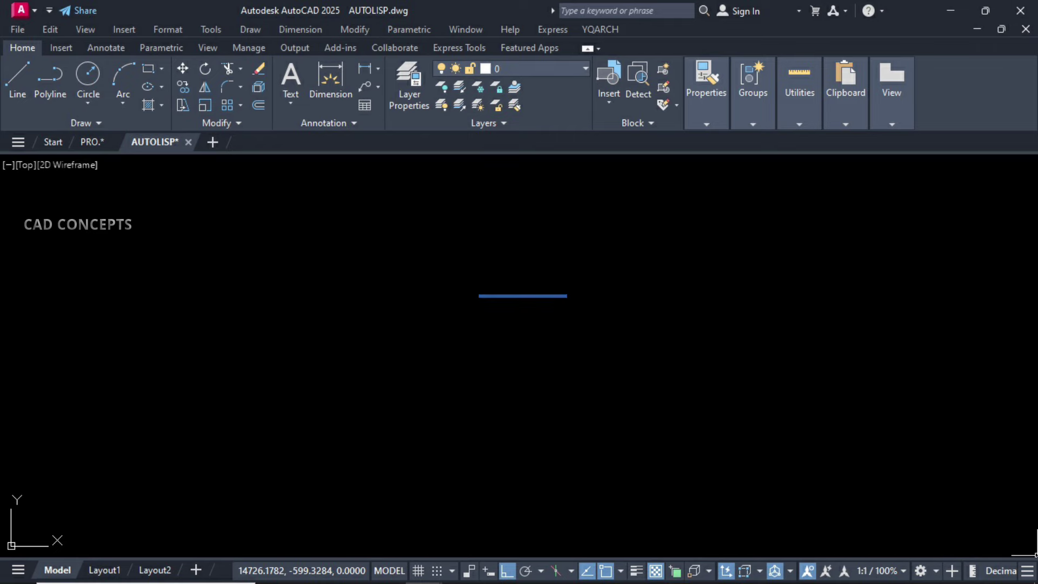
pyautogui.click(43, 523)
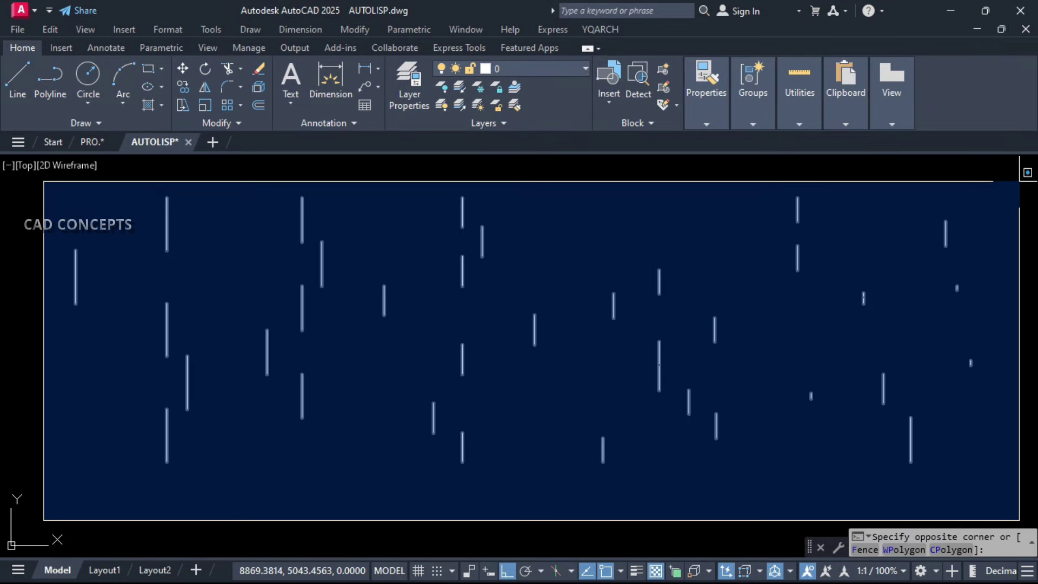
pyautogui.click(1019, 182)
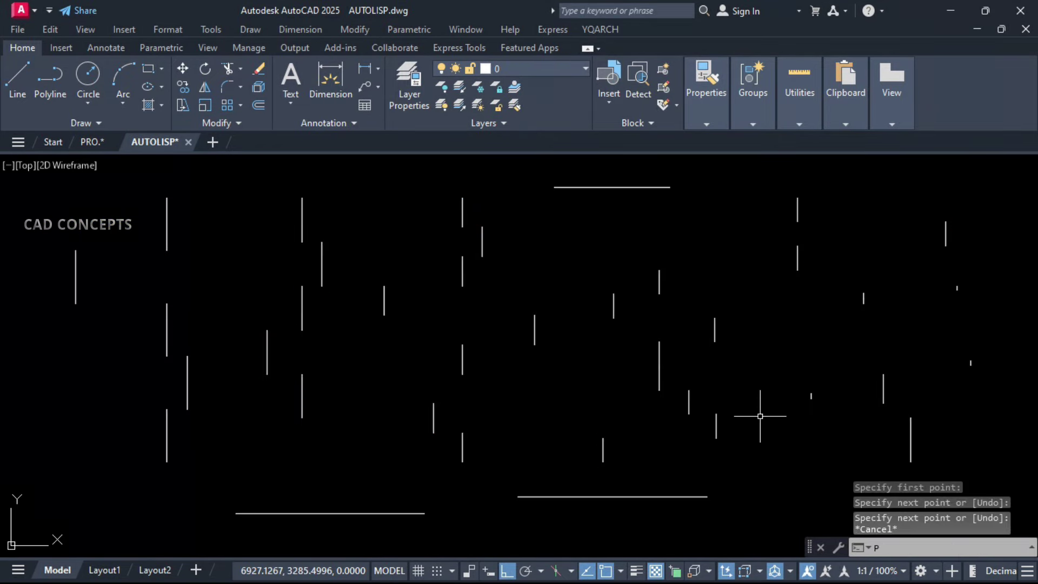
# Step: Run PNL on all the vertical and horizontal lines to place point markers at their endpoints
pyautogui.write('PNL')
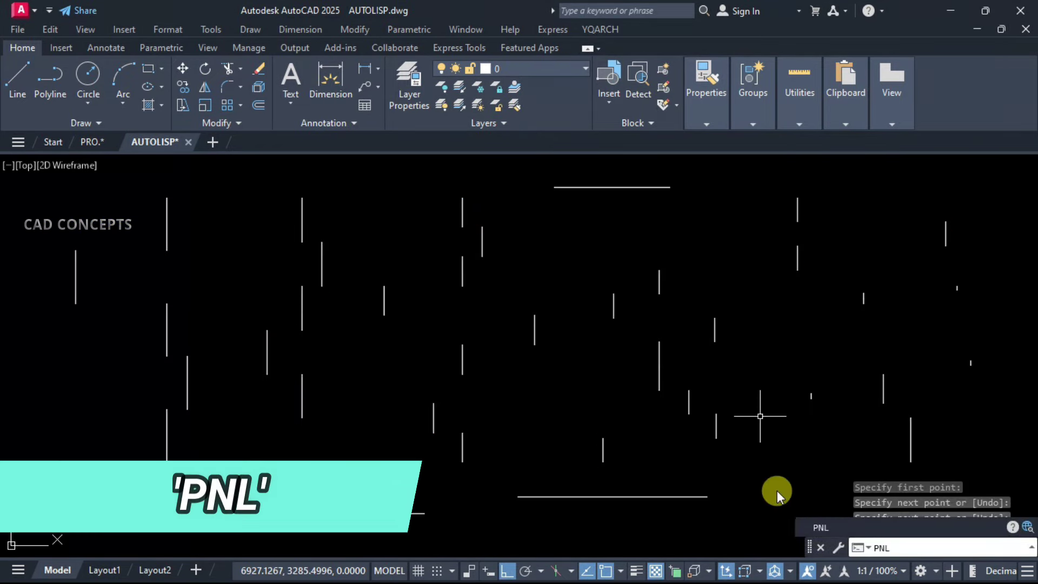
pyautogui.press('Return')
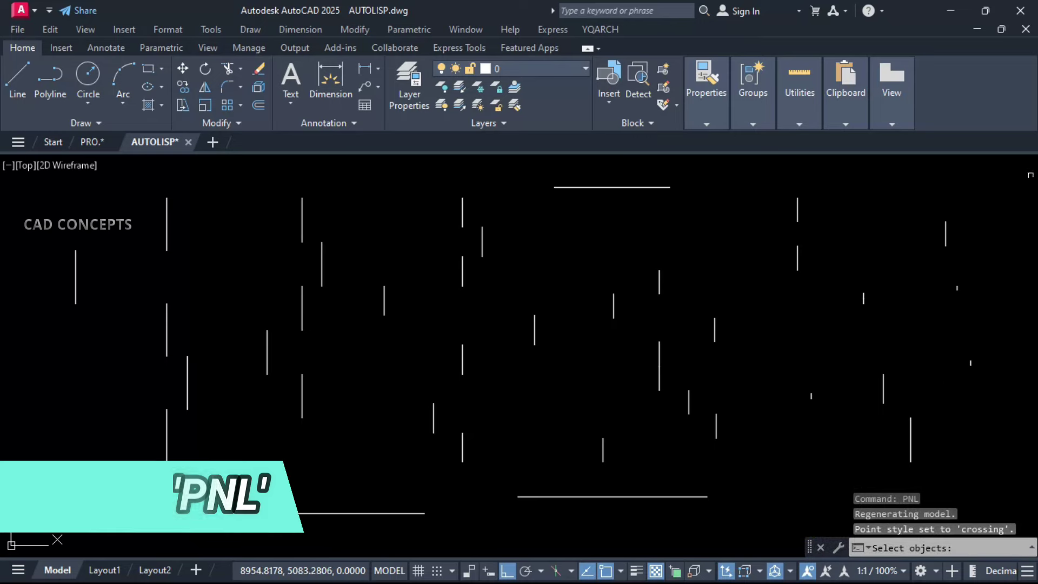
pyautogui.click(1027, 162)
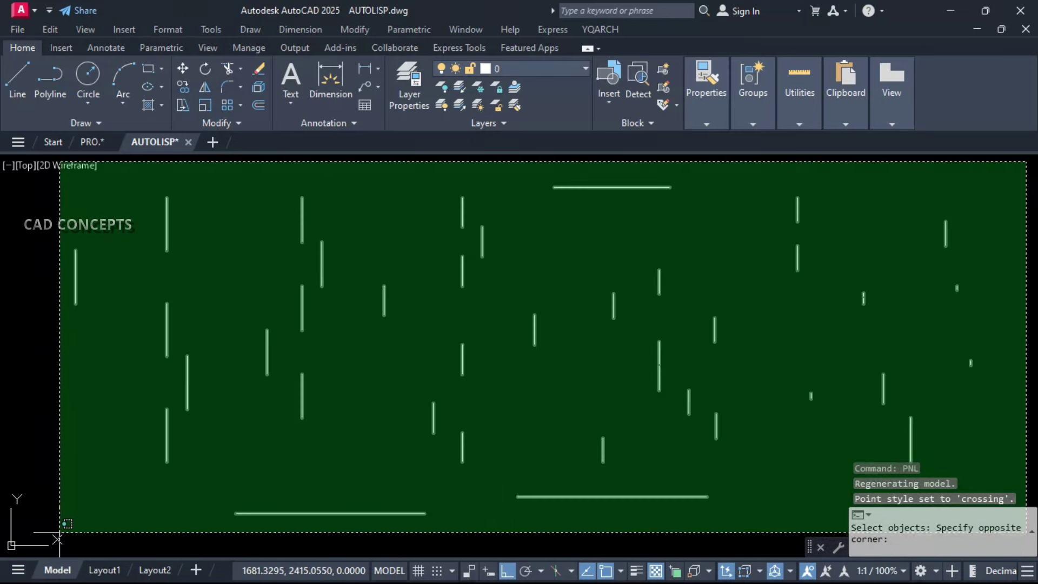
pyautogui.click(60, 532)
pyautogui.press('Return')
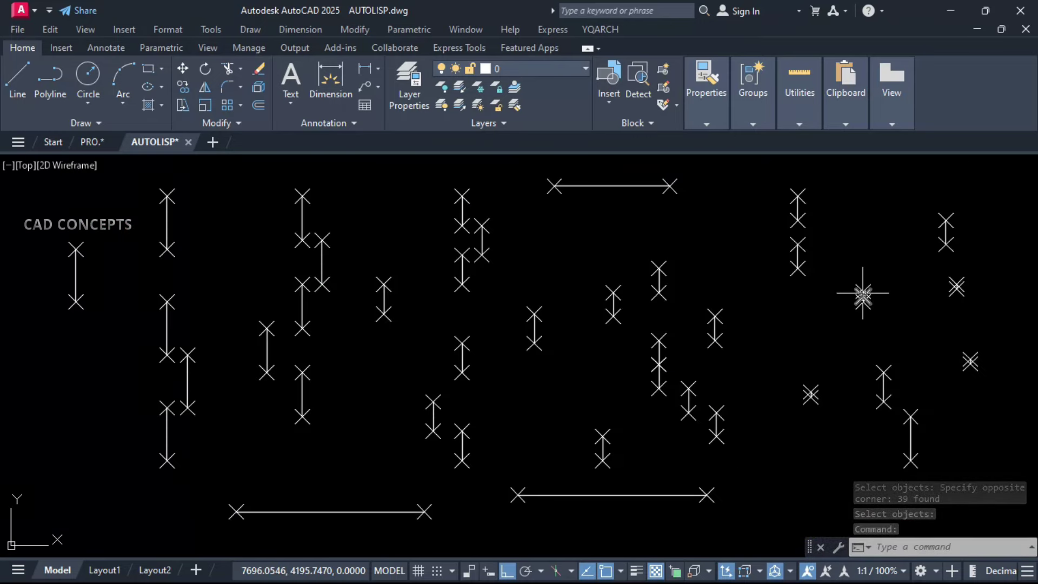